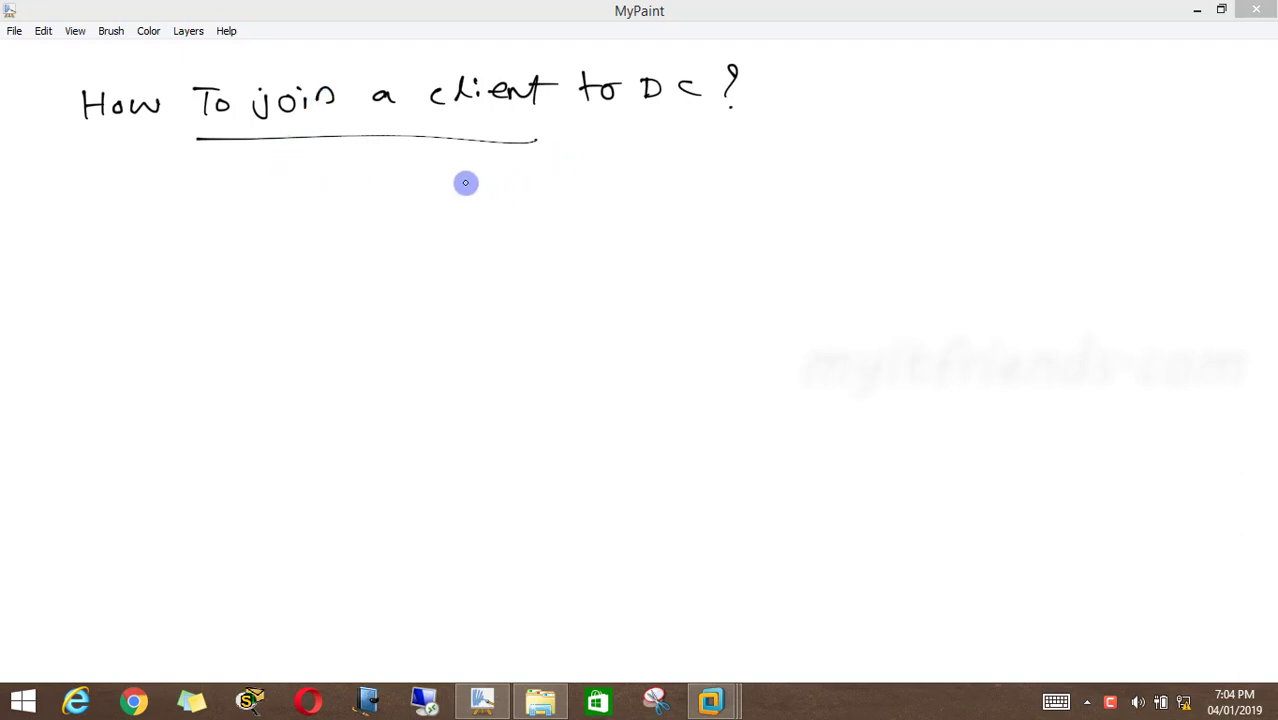
Draw a server box below the underlined heading and label it "DC (myitfriends.com)" beside its upper corner
drag(465, 179, 470, 302)
mouse_move(465, 180)
mouse_down()
mouse_move(559, 168)
mouse_move(568, 311)
mouse_move(491, 322)
mouse_move(469, 295)
mouse_up()
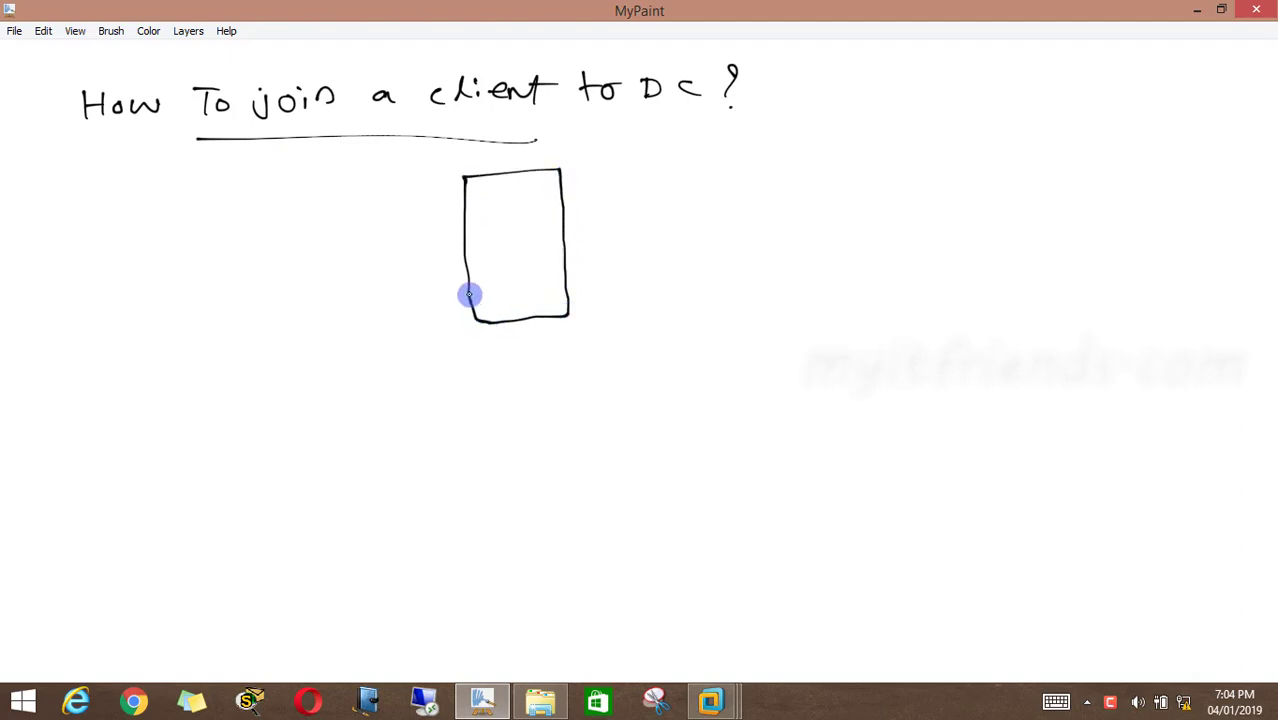
mouse_move(578, 170)
mouse_down()
mouse_move(578, 188)
mouse_move(801, 151)
mouse_move(812, 166)
mouse_move(912, 162)
mouse_up()
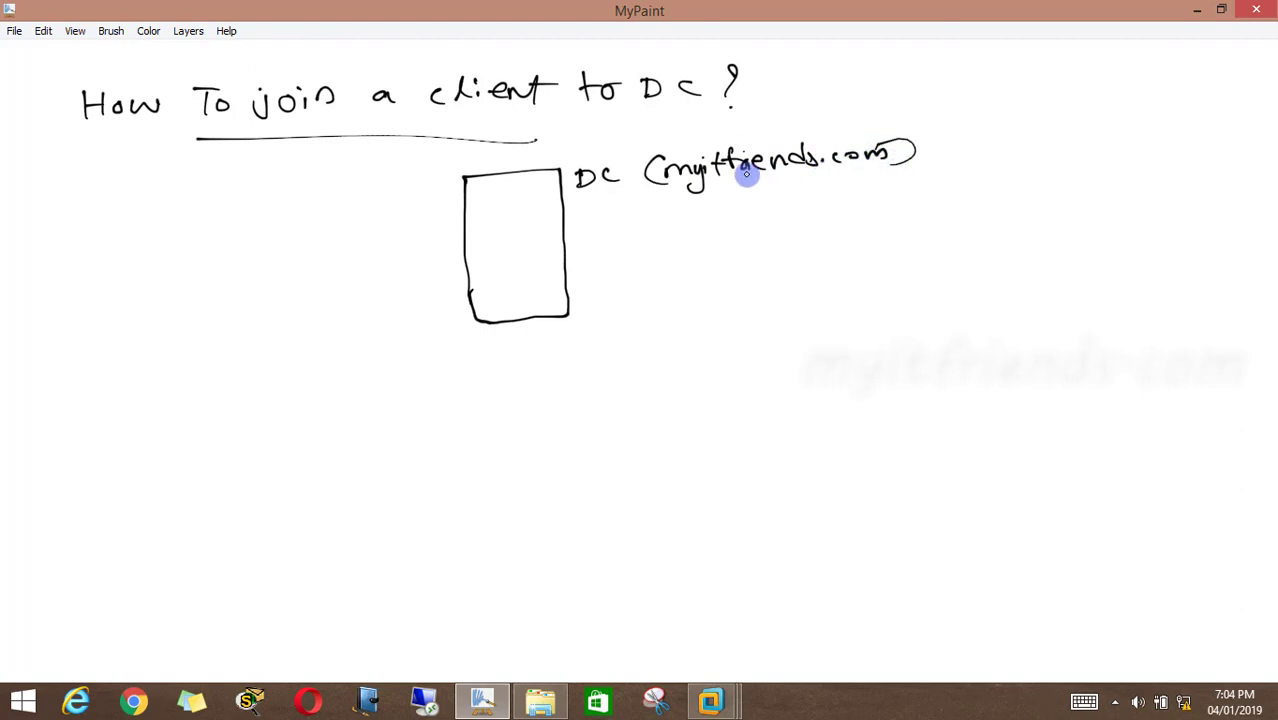
Write "ip: 192.168.1.100" and "pre DNS: 192.168.1.100" beside the server box and label the box's inside "DC"
mouse_move(593, 246)
mouse_down()
mouse_move(614, 266)
mouse_move(682, 248)
mouse_move(801, 251)
mouse_up()
click(627, 253)
click(627, 262)
drag(819, 240, 836, 242)
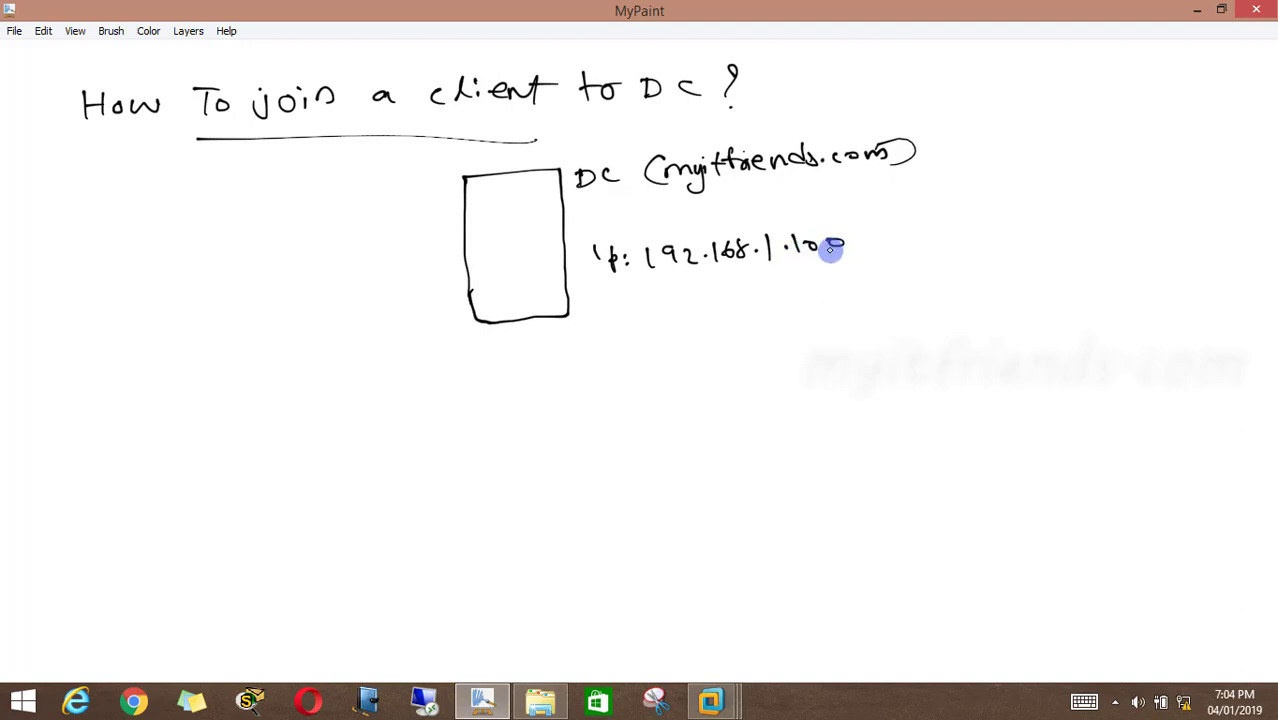
mouse_move(585, 300)
mouse_down()
mouse_move(688, 297)
mouse_move(690, 310)
mouse_move(767, 288)
mouse_move(862, 305)
mouse_move(880, 292)
mouse_up()
click(700, 299)
click(700, 309)
drag(902, 290, 893, 291)
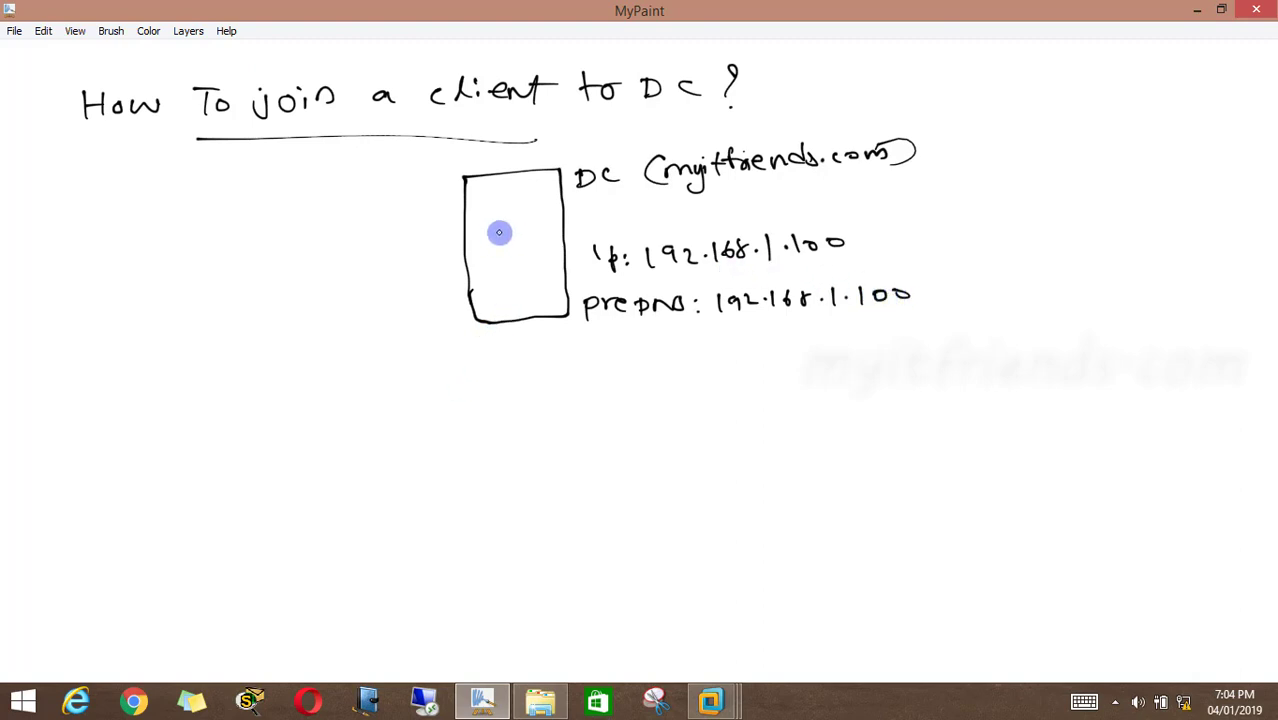
drag(489, 237, 492, 240)
drag(529, 223, 529, 238)
Draw a network switch box with two opposing arrows below the server and connect it to the server with an upward arrow
mouse_move(466, 411)
mouse_down()
mouse_move(468, 451)
mouse_move(601, 417)
mouse_up()
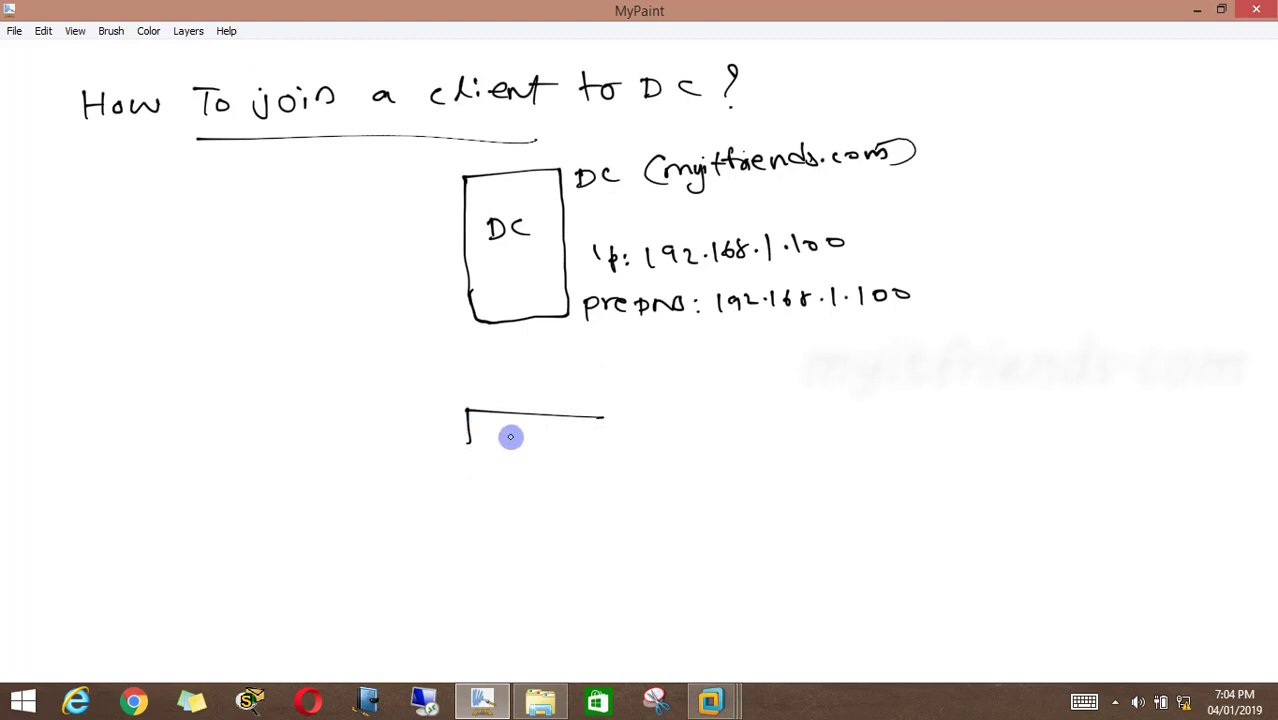
mouse_move(468, 451)
mouse_down()
mouse_move(582, 452)
mouse_move(503, 431)
mouse_move(537, 442)
mouse_up()
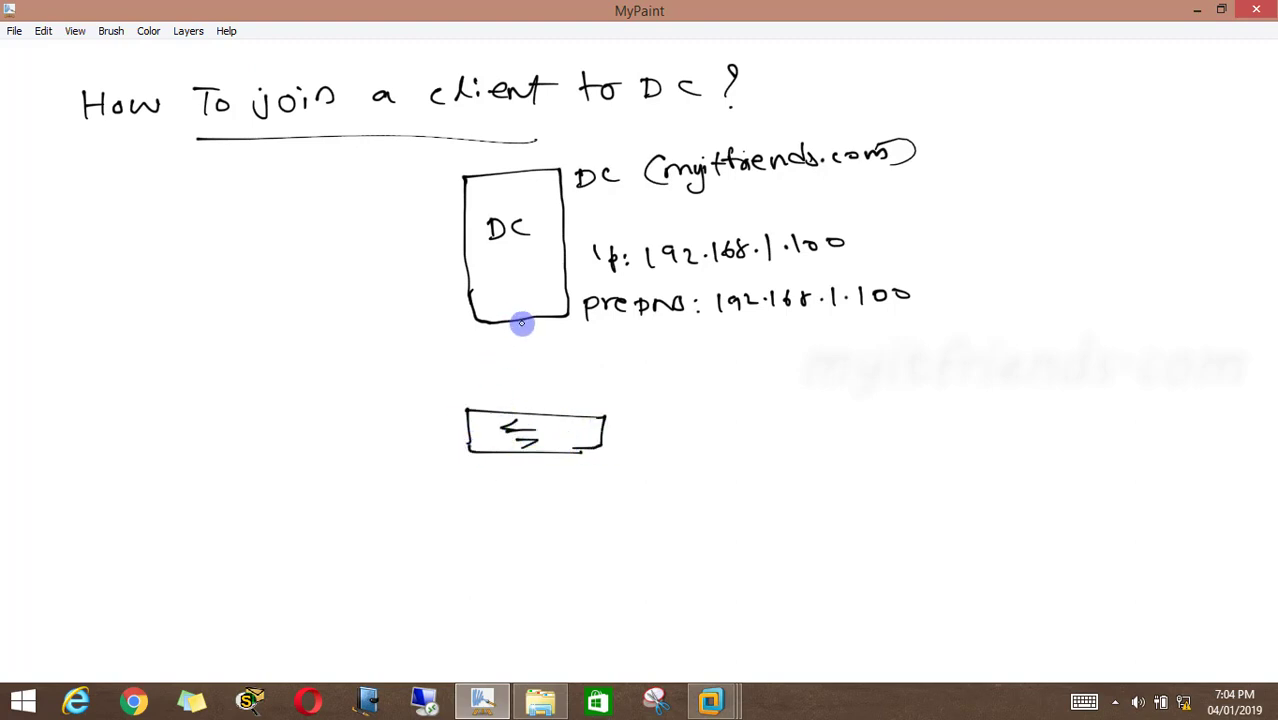
drag(521, 322, 525, 410)
drag(519, 317, 526, 329)
Draw three lines down from the switch, each ending in a small client computer
drag(478, 453, 396, 524)
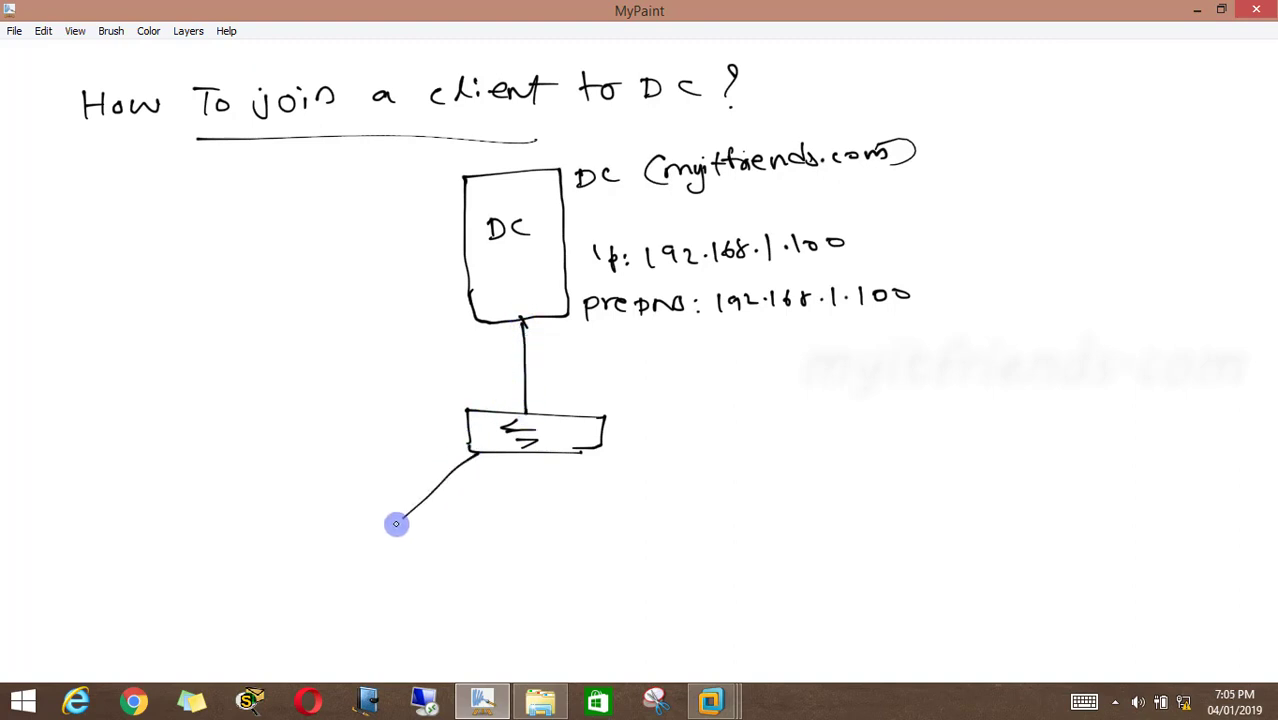
drag(527, 452, 459, 520)
drag(590, 455, 553, 501)
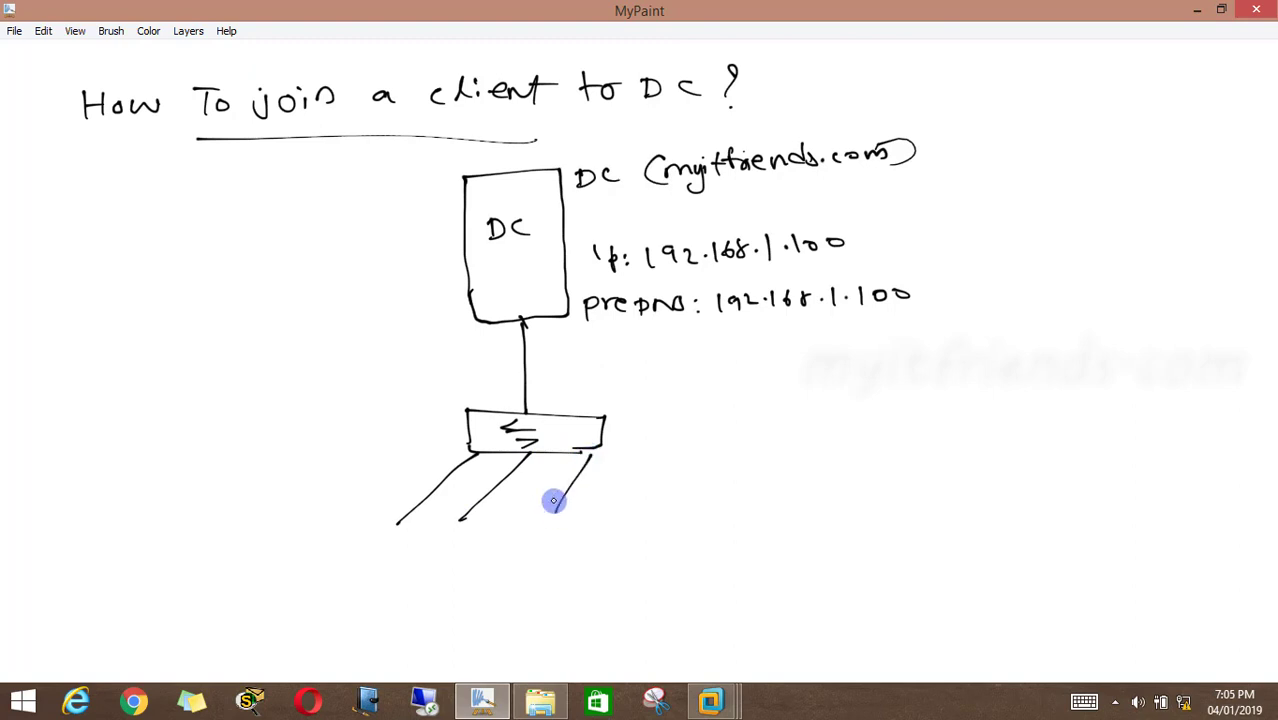
mouse_move(381, 522)
mouse_down()
mouse_move(394, 545)
mouse_move(384, 548)
mouse_up()
mouse_move(403, 552)
mouse_down()
mouse_move(396, 565)
mouse_move(420, 564)
mouse_up()
drag(450, 544, 472, 556)
mouse_move(555, 512)
mouse_down()
mouse_move(565, 526)
mouse_move(545, 520)
mouse_move(568, 555)
mouse_up()
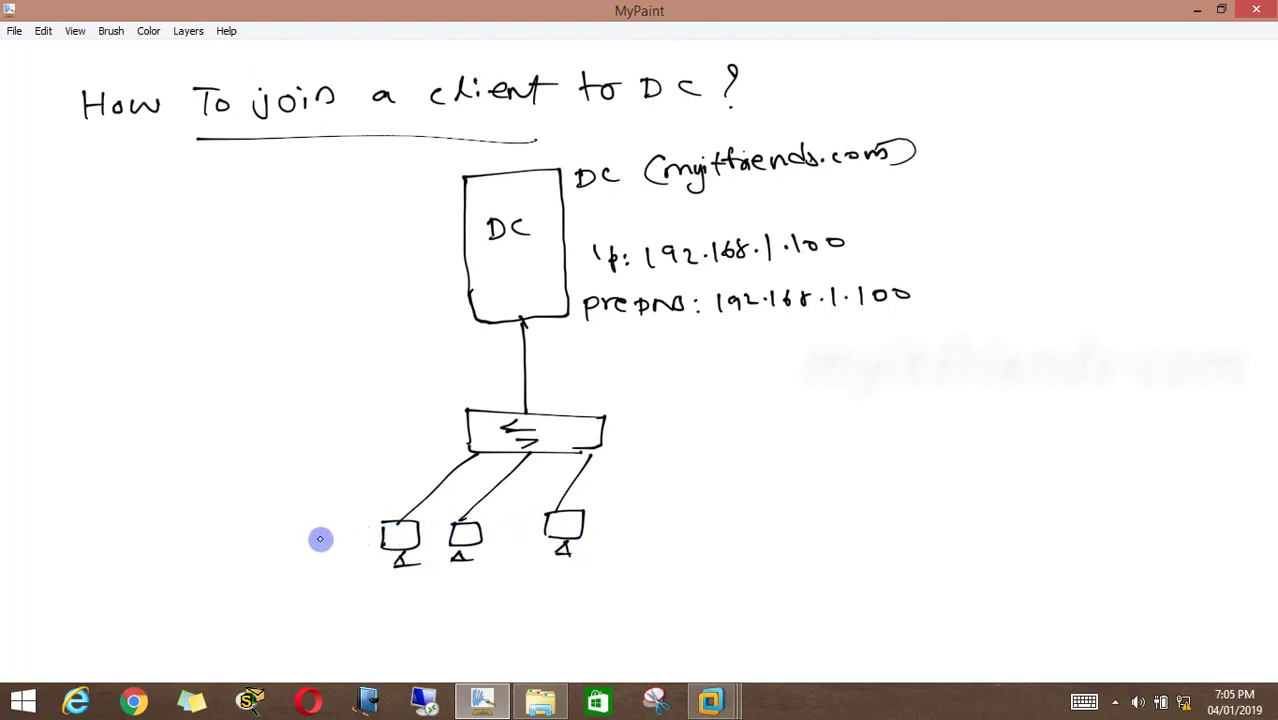
Label the client computers "win10 (client)" and the server box "2016 (server)"
drag(274, 540, 327, 527)
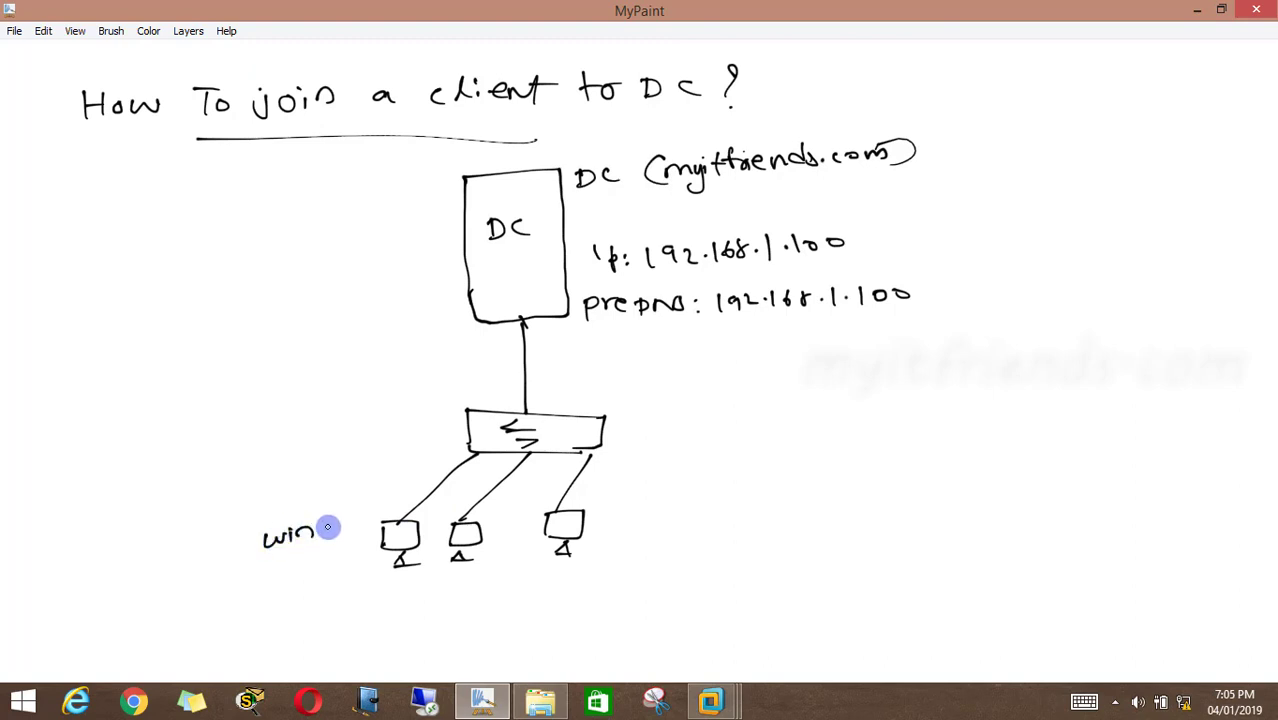
mouse_move(337, 521)
mouse_down()
mouse_move(337, 543)
mouse_move(345, 523)
mouse_up()
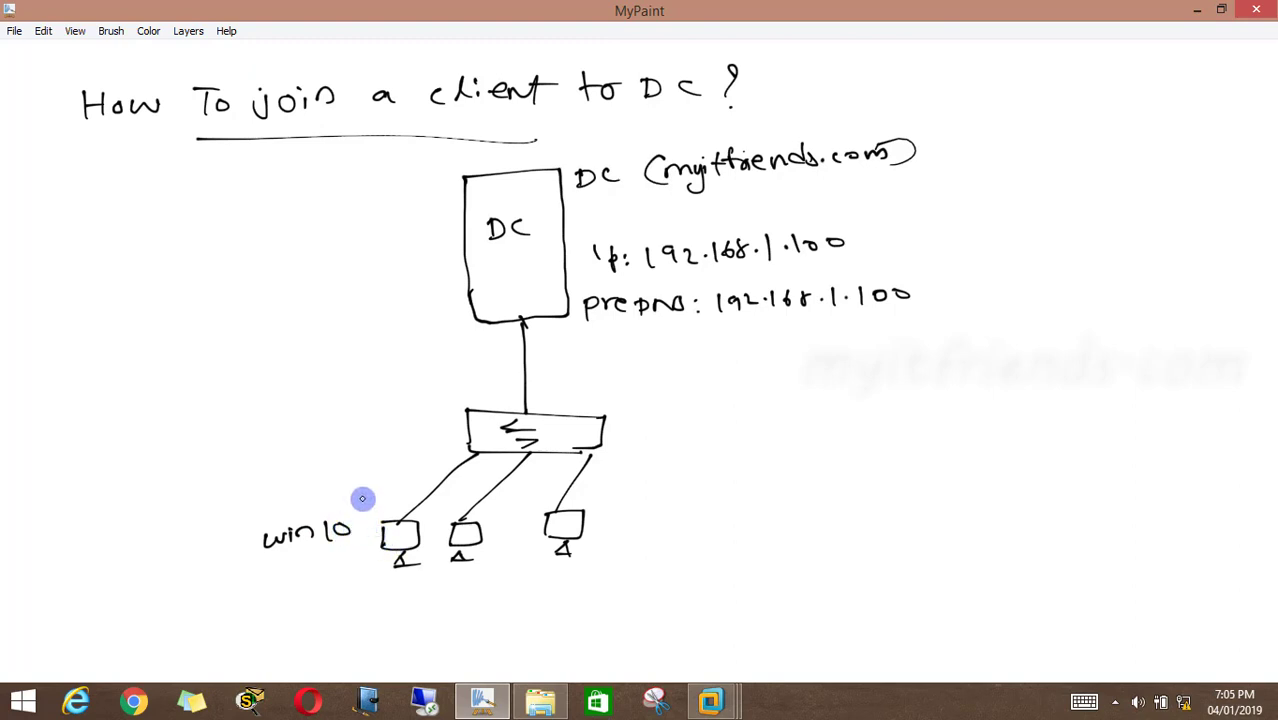
mouse_move(378, 246)
mouse_down()
mouse_move(414, 242)
mouse_move(418, 256)
mouse_up()
drag(433, 236, 435, 252)
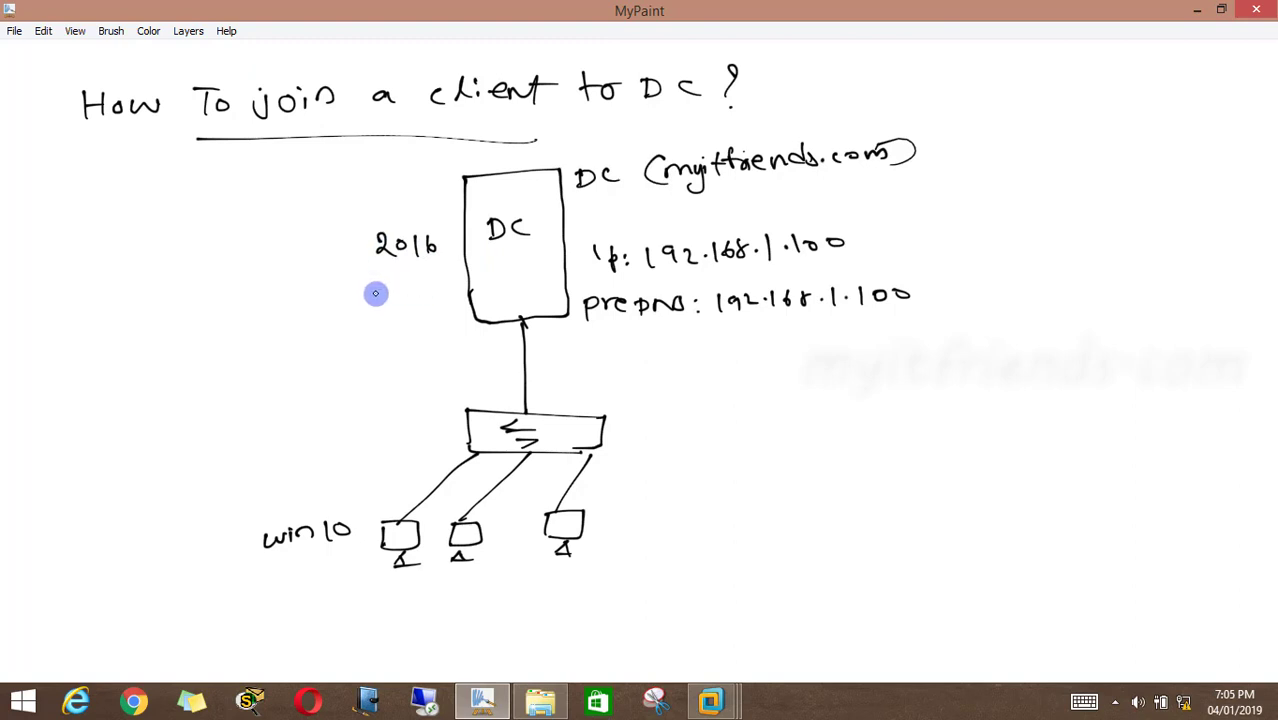
mouse_move(348, 277)
mouse_down()
mouse_move(350, 301)
mouse_move(428, 283)
mouse_move(462, 296)
mouse_up()
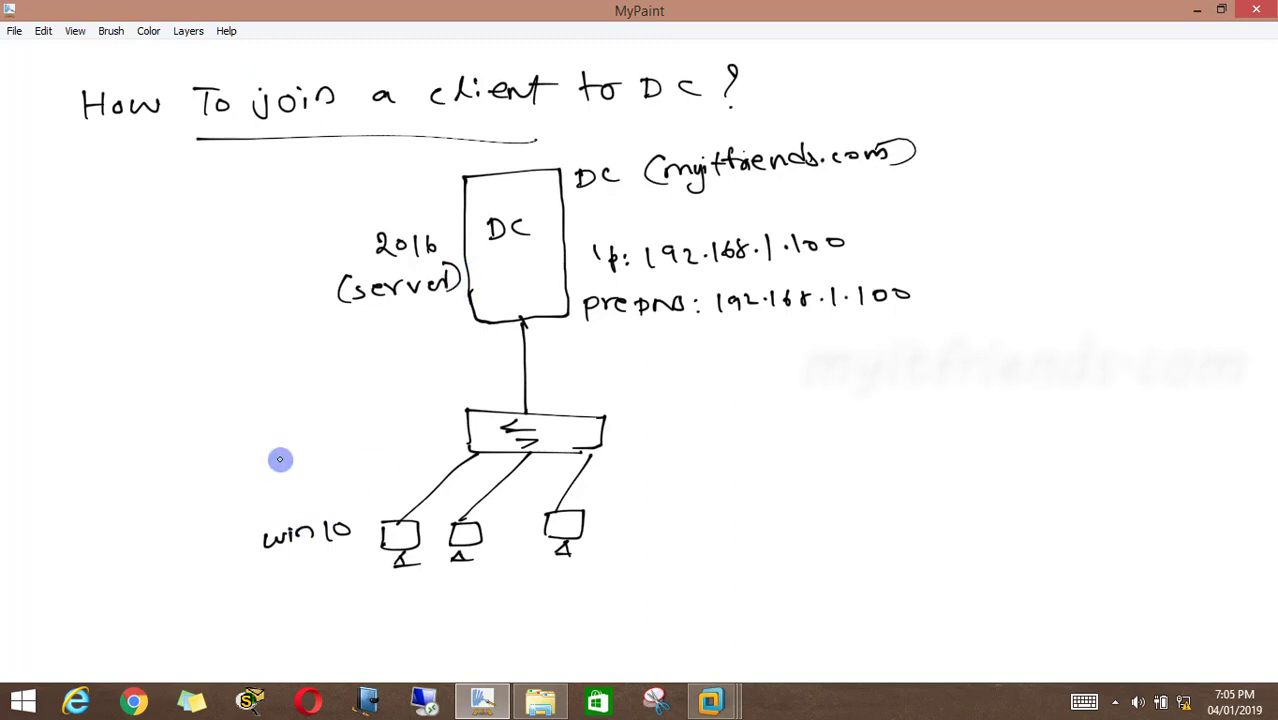
mouse_move(282, 497)
mouse_down()
mouse_move(279, 512)
mouse_move(303, 511)
mouse_move(337, 491)
mouse_up()
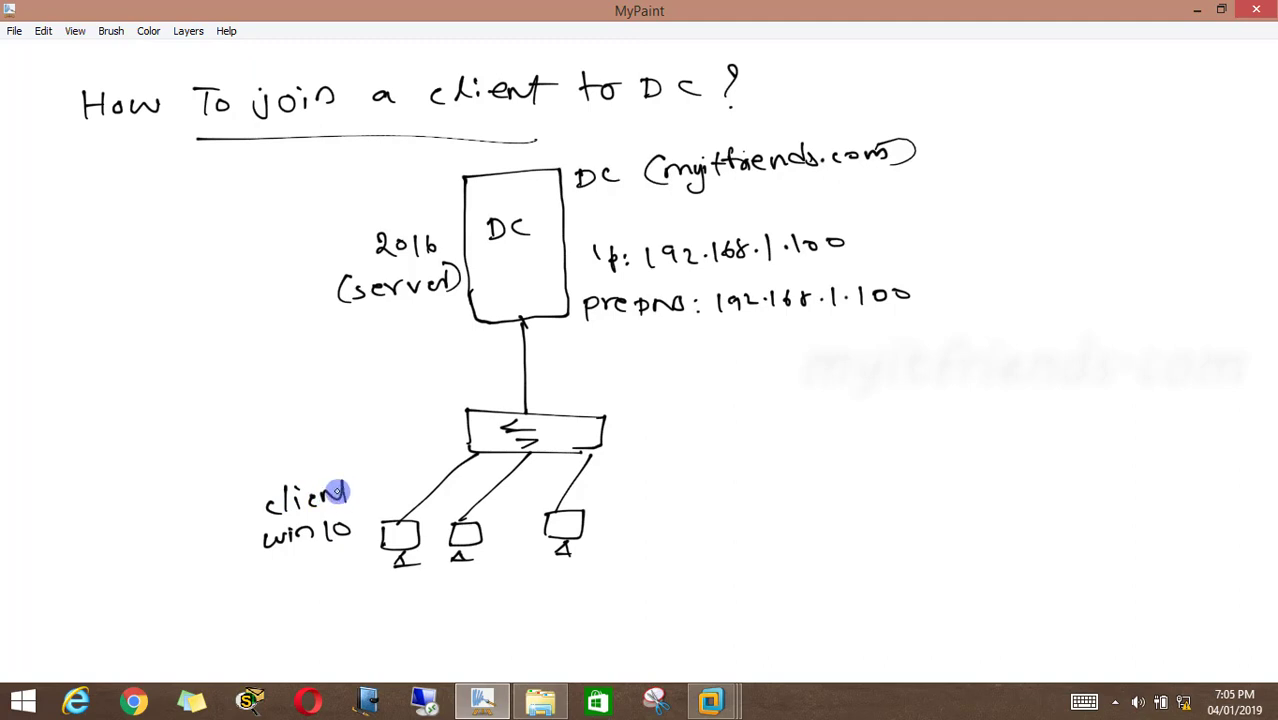
drag(257, 487, 254, 515)
drag(362, 478, 366, 502)
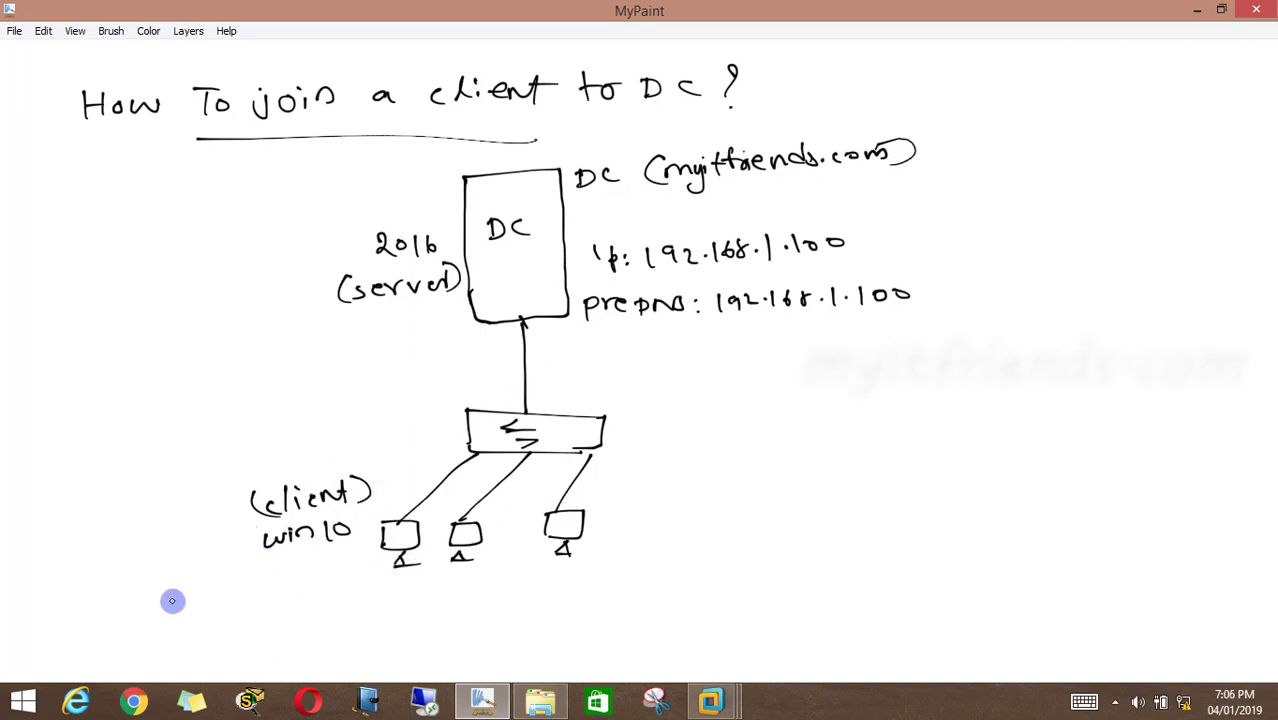
Label the first client "pc2" and write its "ip: 192.168.1.2" and "pre DNS: 192.168.1.100" below it
mouse_move(151, 593)
mouse_down()
mouse_move(205, 599)
mouse_move(244, 585)
mouse_move(262, 598)
mouse_move(334, 582)
mouse_move(364, 595)
mouse_up()
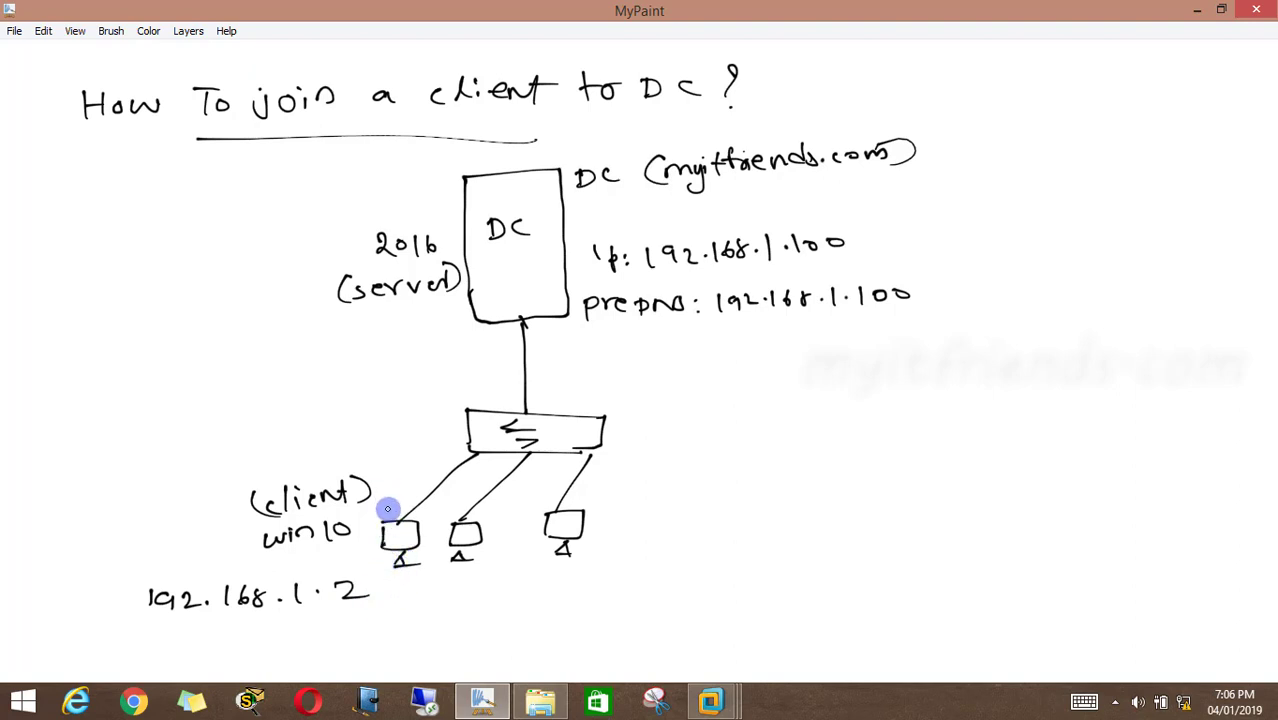
mouse_move(381, 505)
mouse_down()
mouse_move(408, 491)
mouse_move(424, 500)
mouse_up()
click(94, 599)
click(96, 606)
mouse_move(35, 652)
mouse_down()
mouse_move(55, 638)
mouse_move(385, 633)
mouse_up()
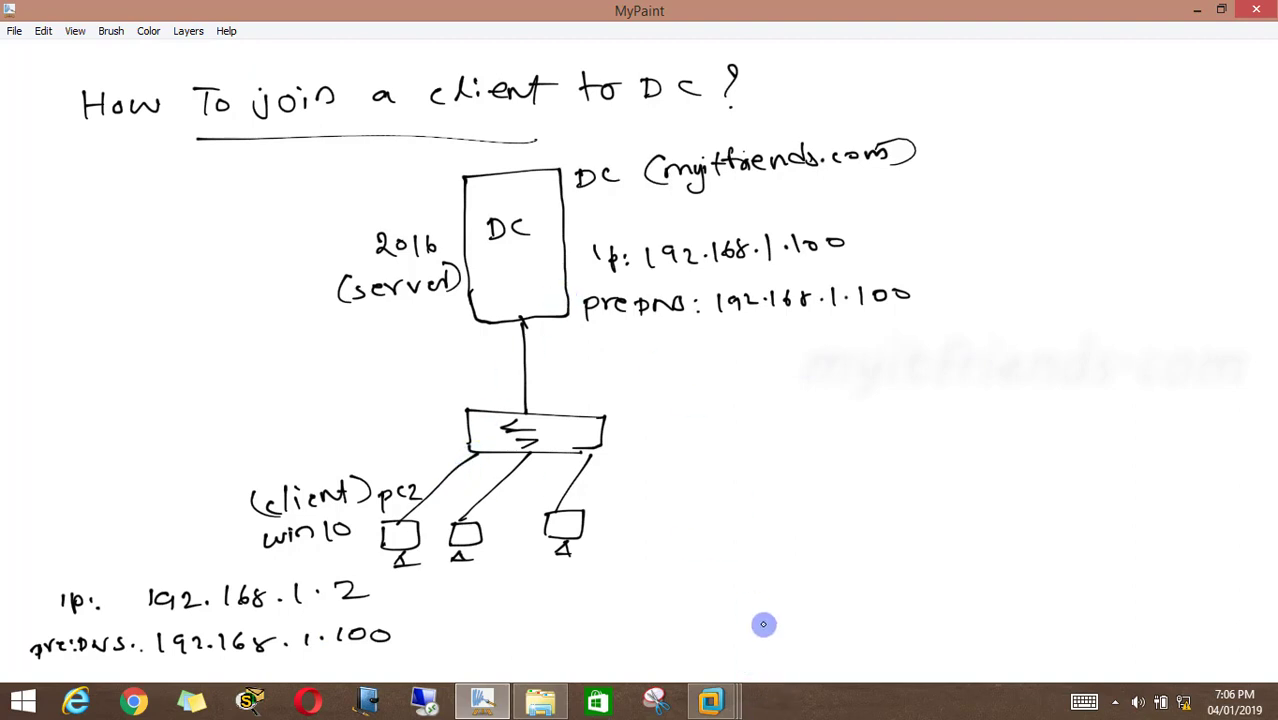
Switch to the 02pcwin10 virtual machine in VMware Workstation and refresh its desktop
click(711, 700)
click(909, 587)
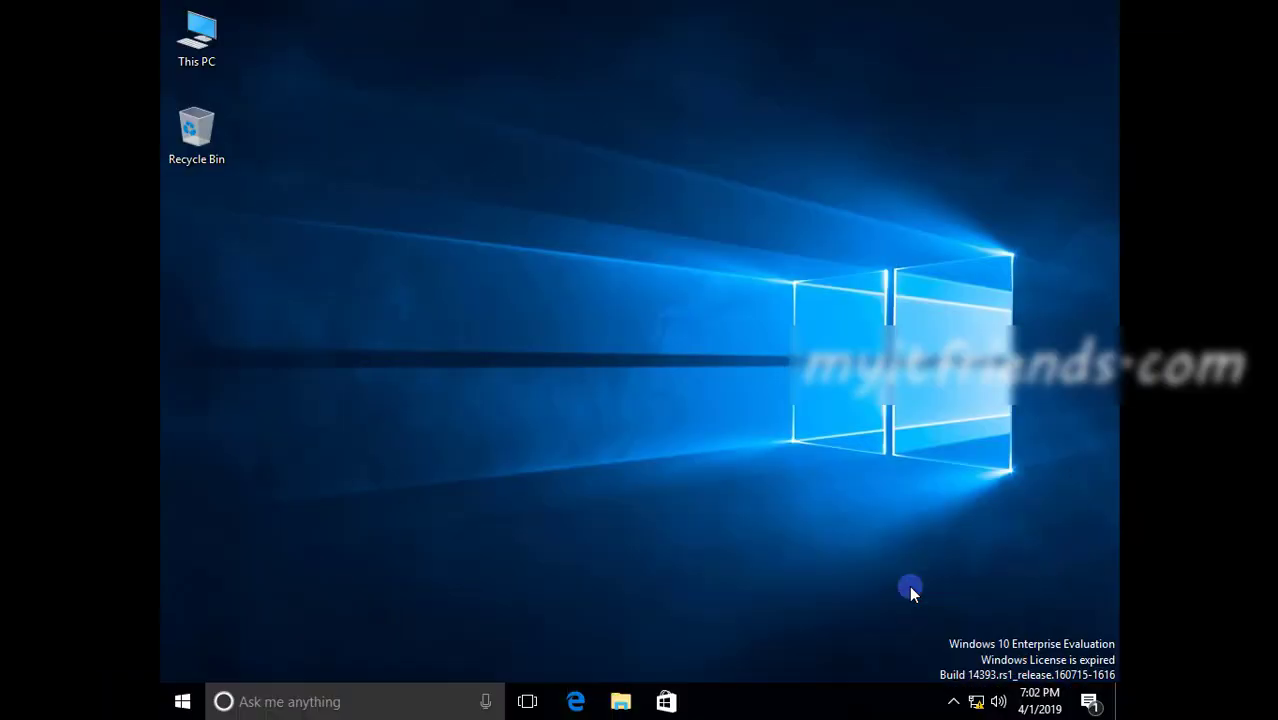
right_click(889, 233)
click(922, 287)
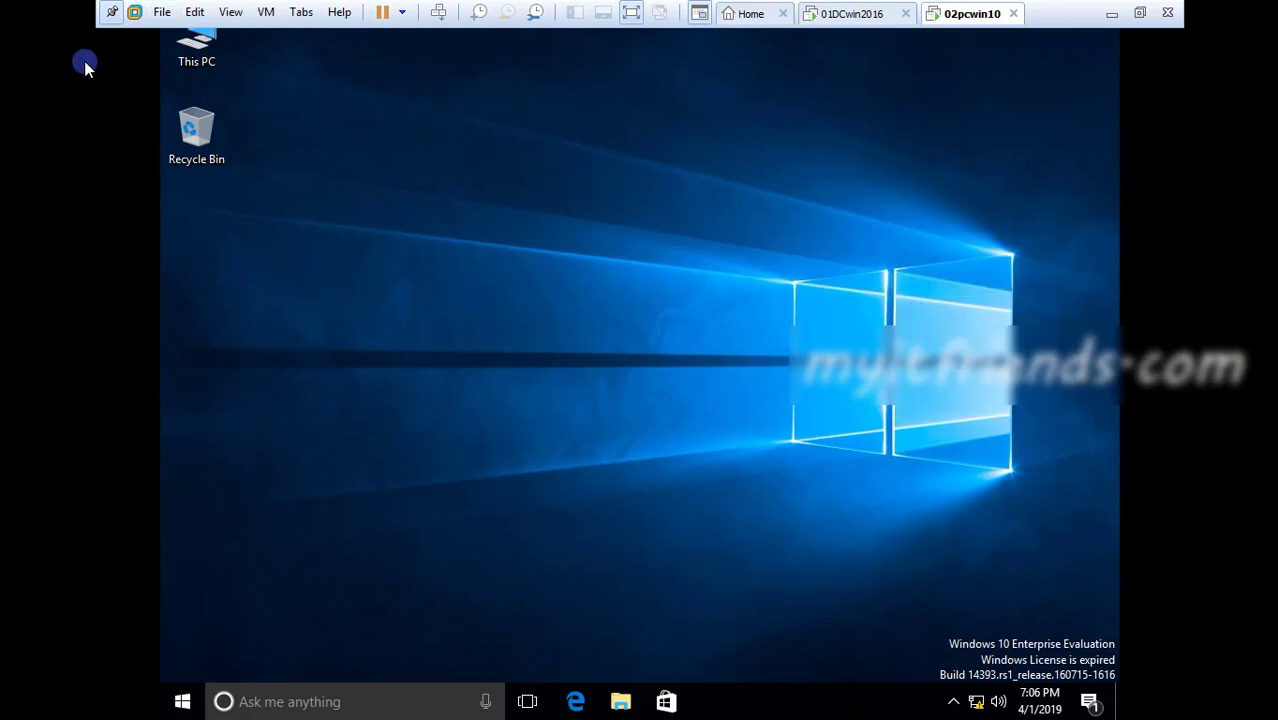
Move the This PC icon below the Recycle Bin on the client desktop and bring up its available actions
drag(196, 42, 212, 283)
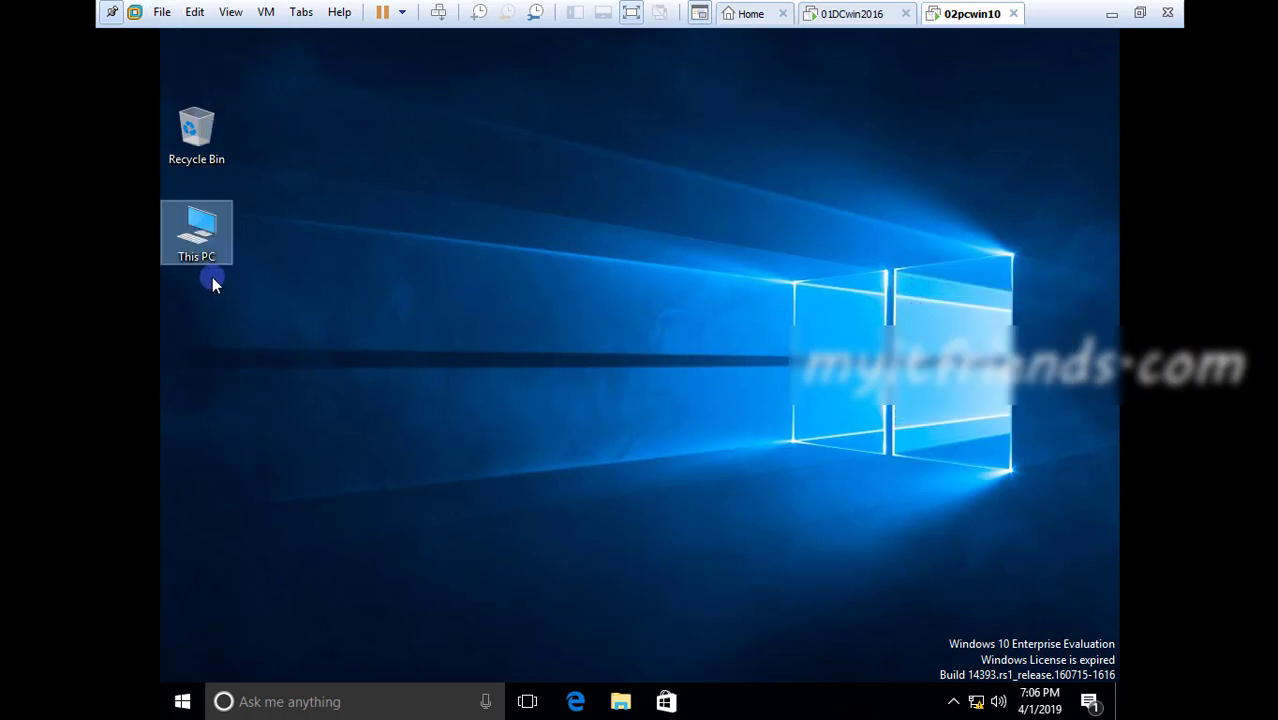
right_click(456, 275)
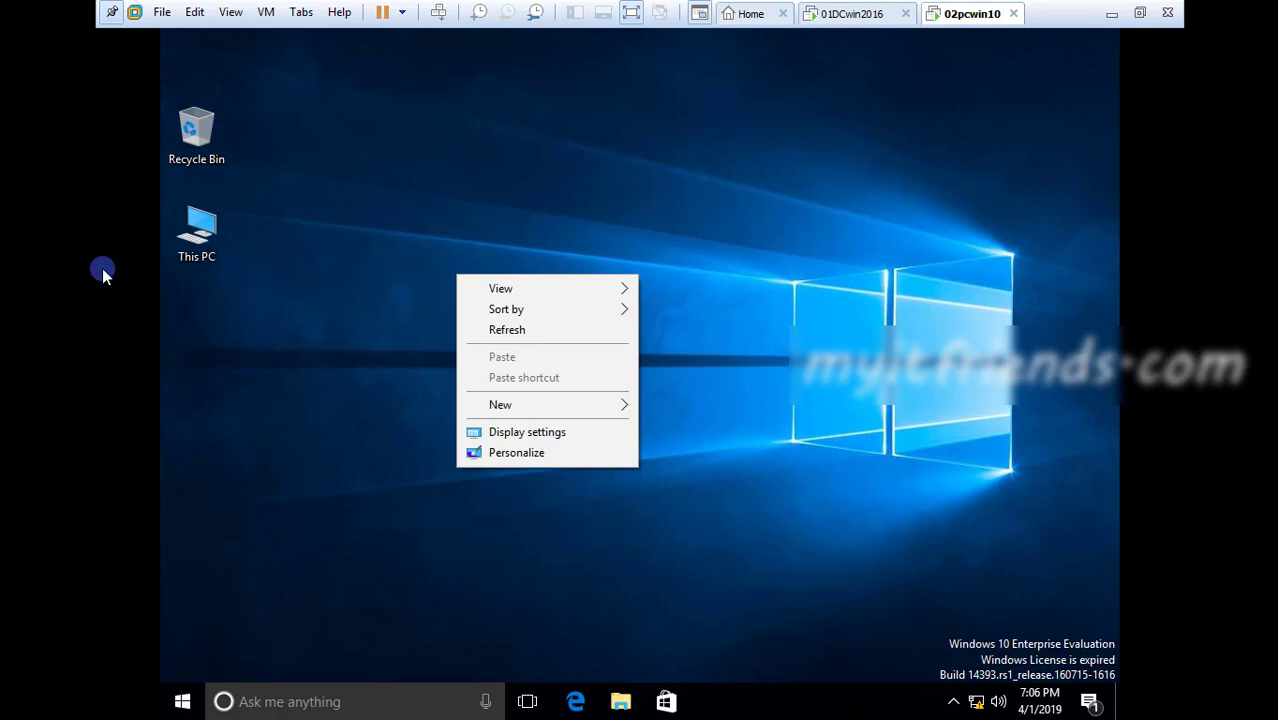
click(205, 255)
right_click(205, 255)
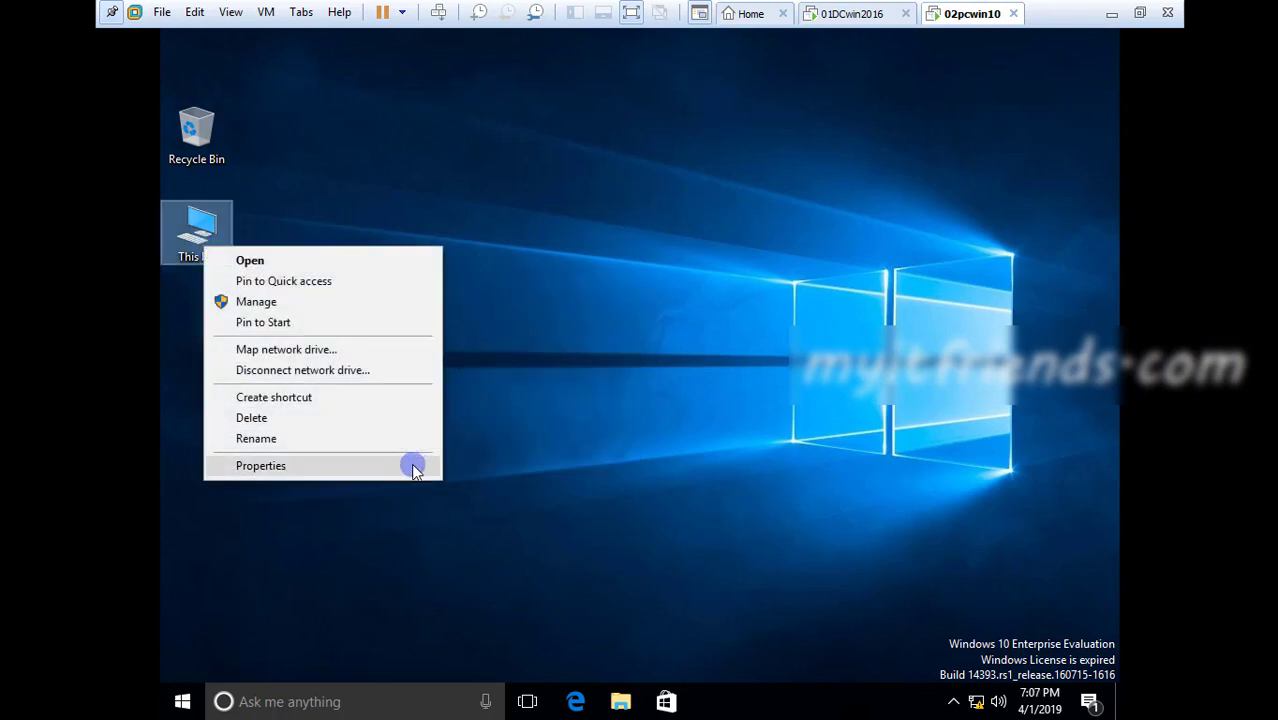
Leave full screen and set the 01DCwin2016 virtual machine's network adapter to Bridged
click(1139, 13)
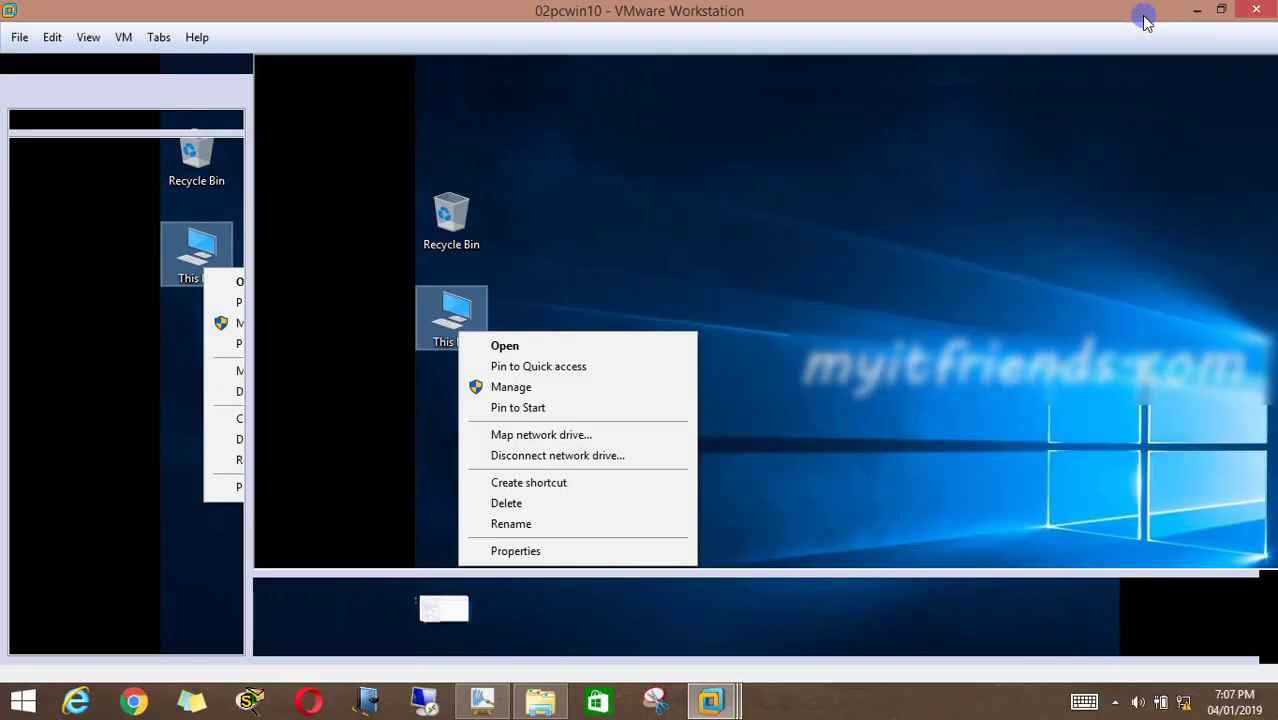
click(699, 308)
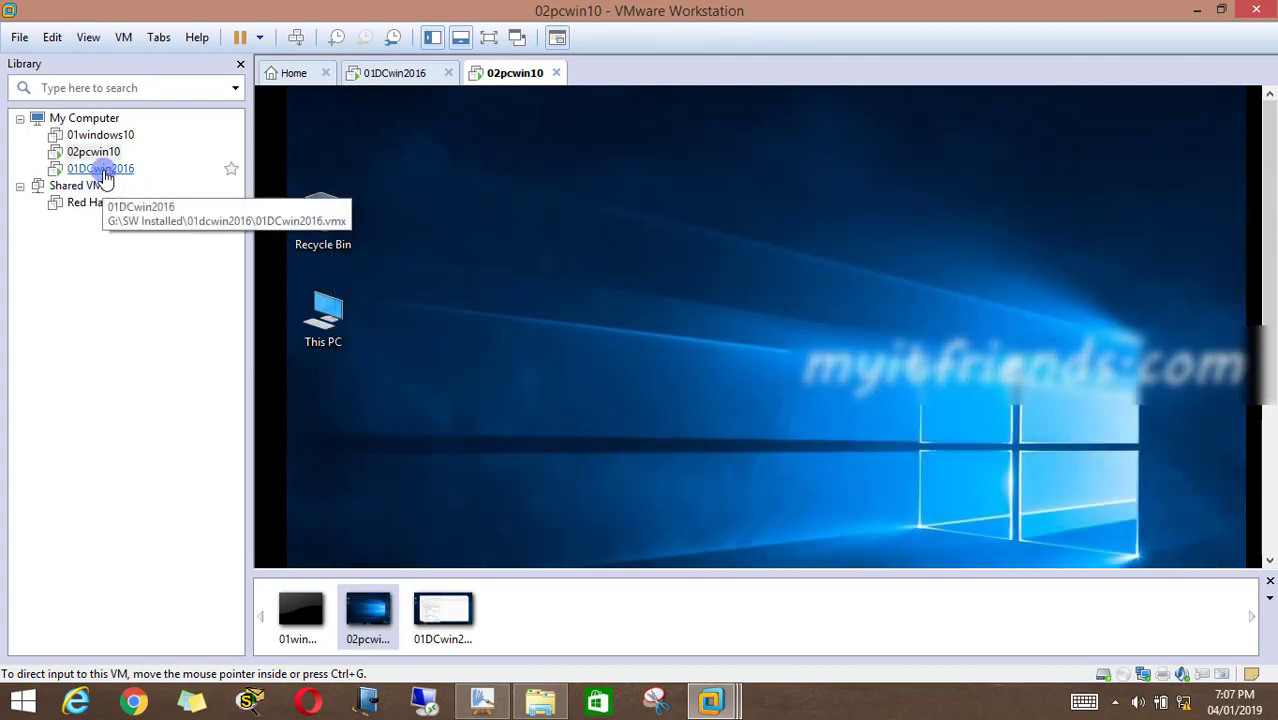
right_click(104, 176)
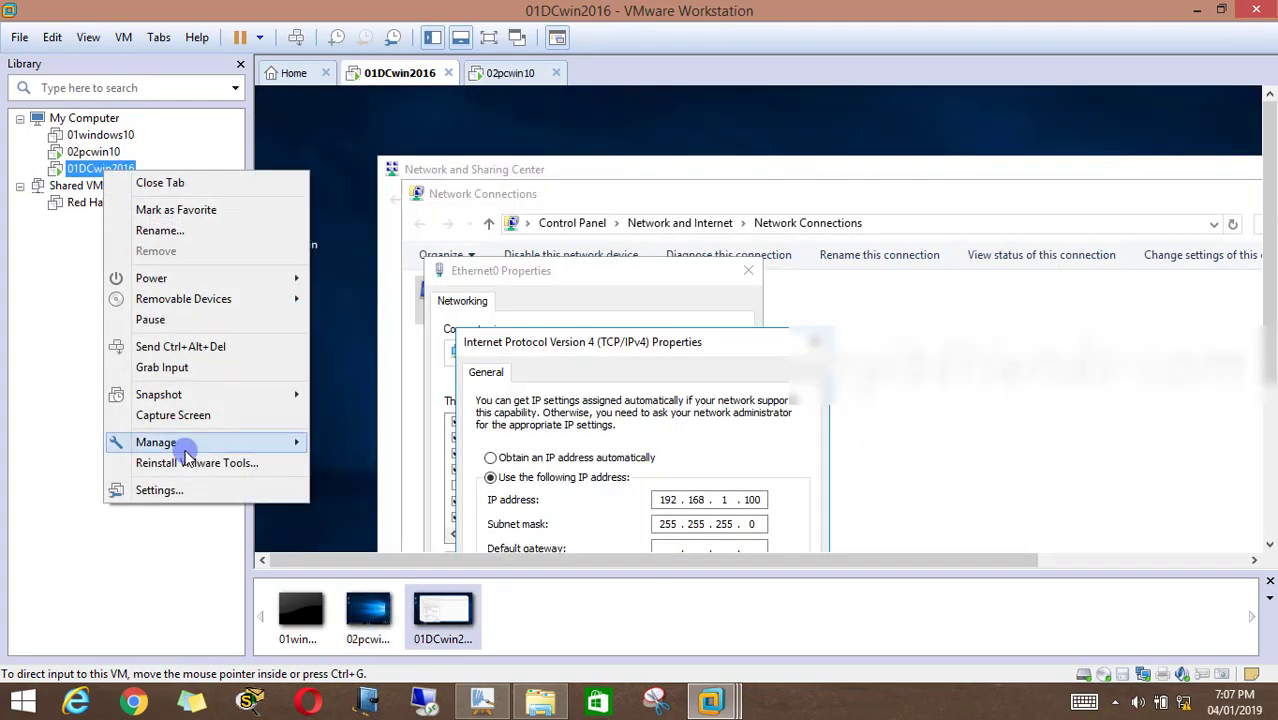
click(185, 498)
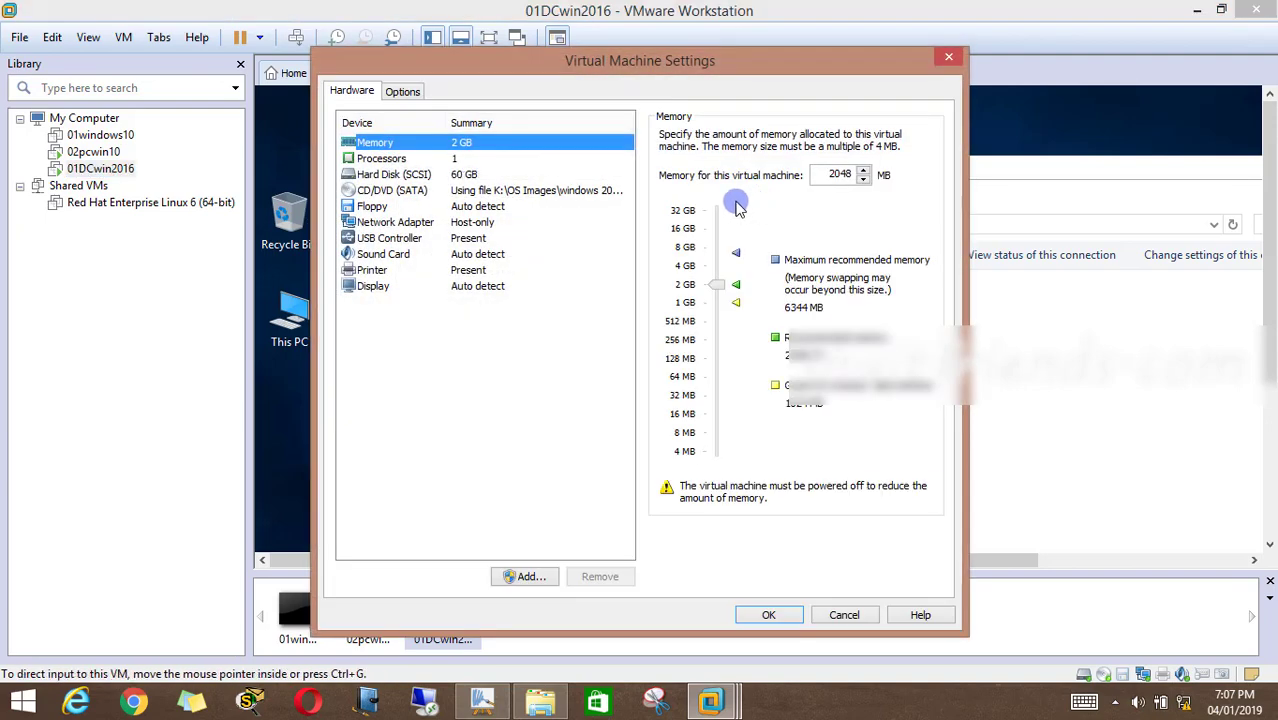
click(447, 224)
click(768, 205)
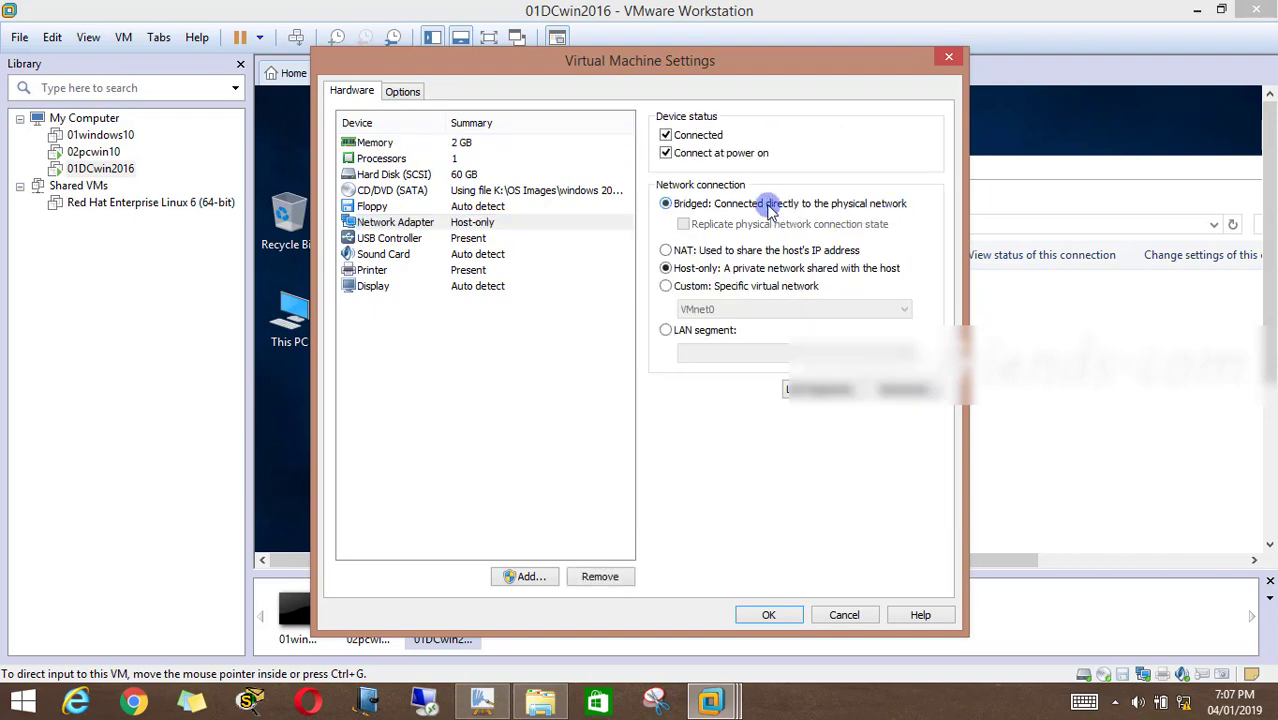
click(767, 617)
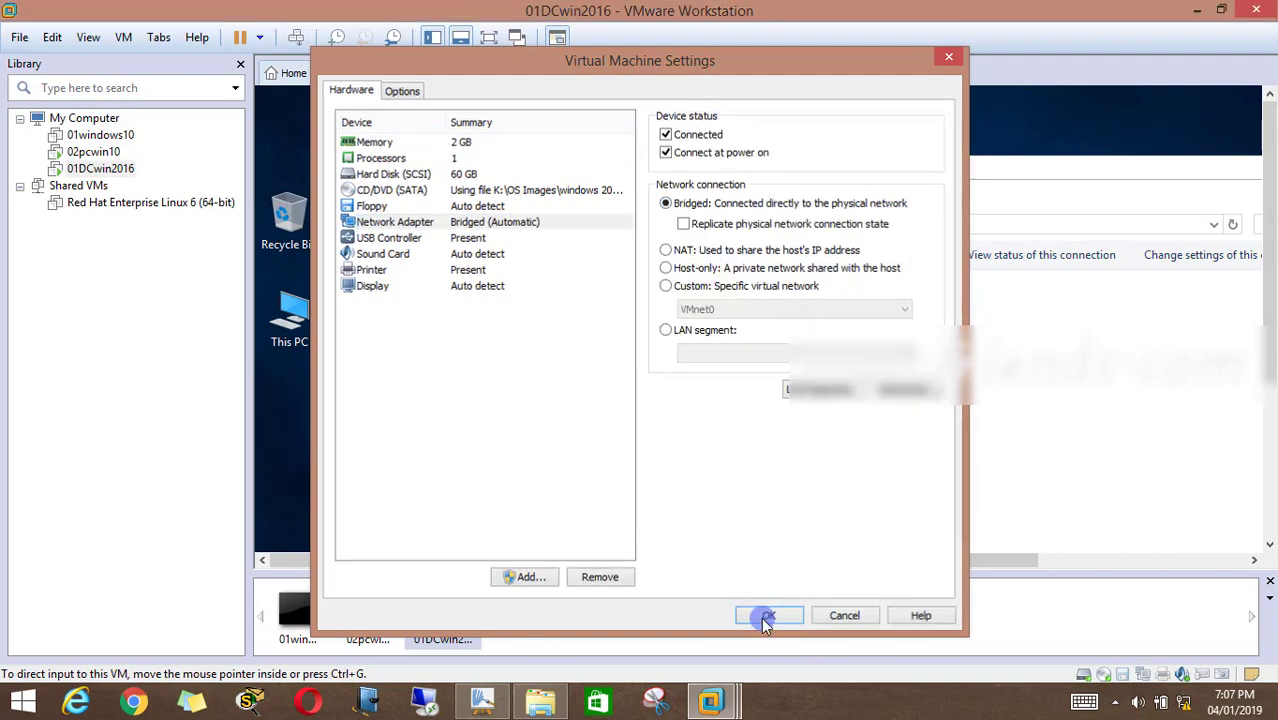
Set the 02pcwin10 virtual machine's network adapter to Bridged
click(122, 151)
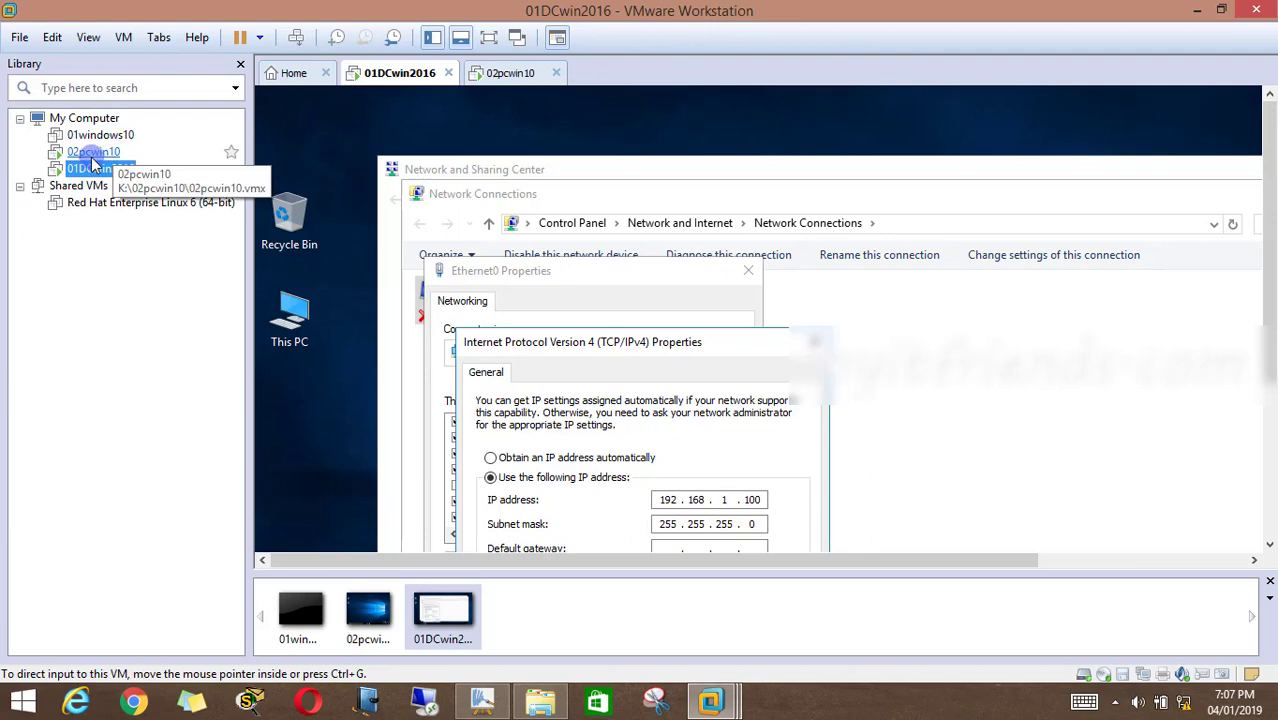
right_click(122, 151)
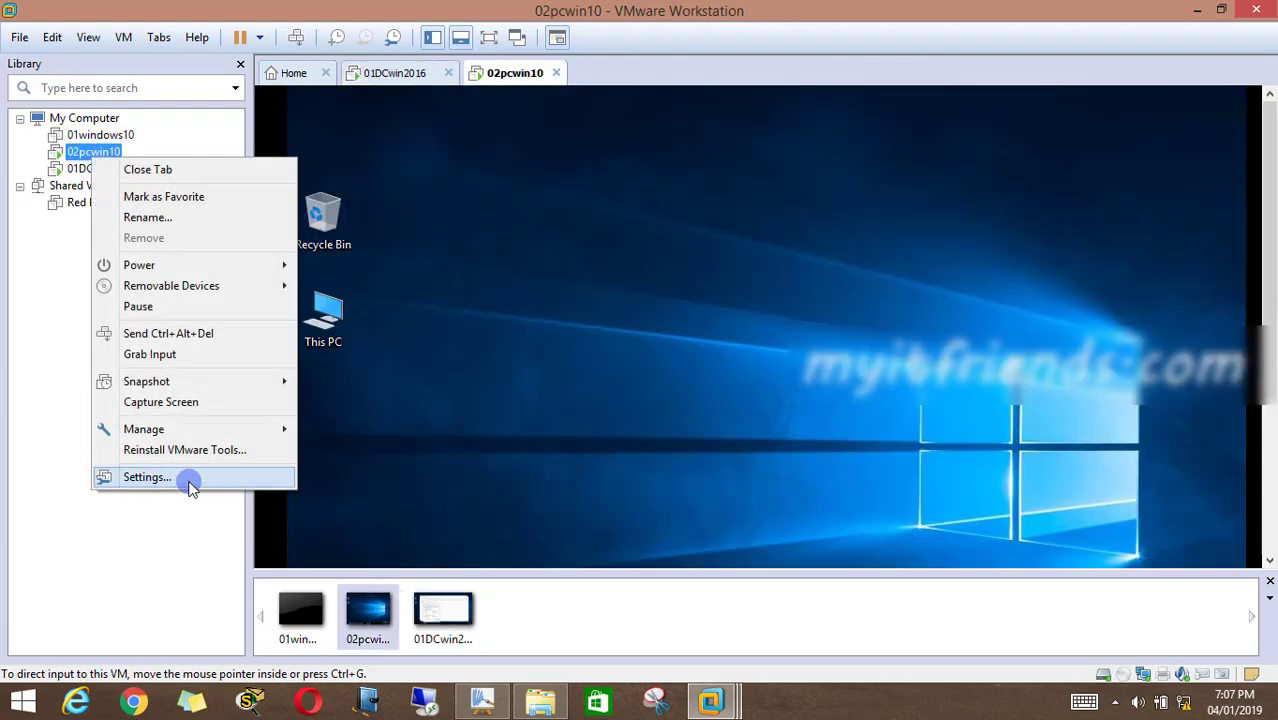
click(190, 479)
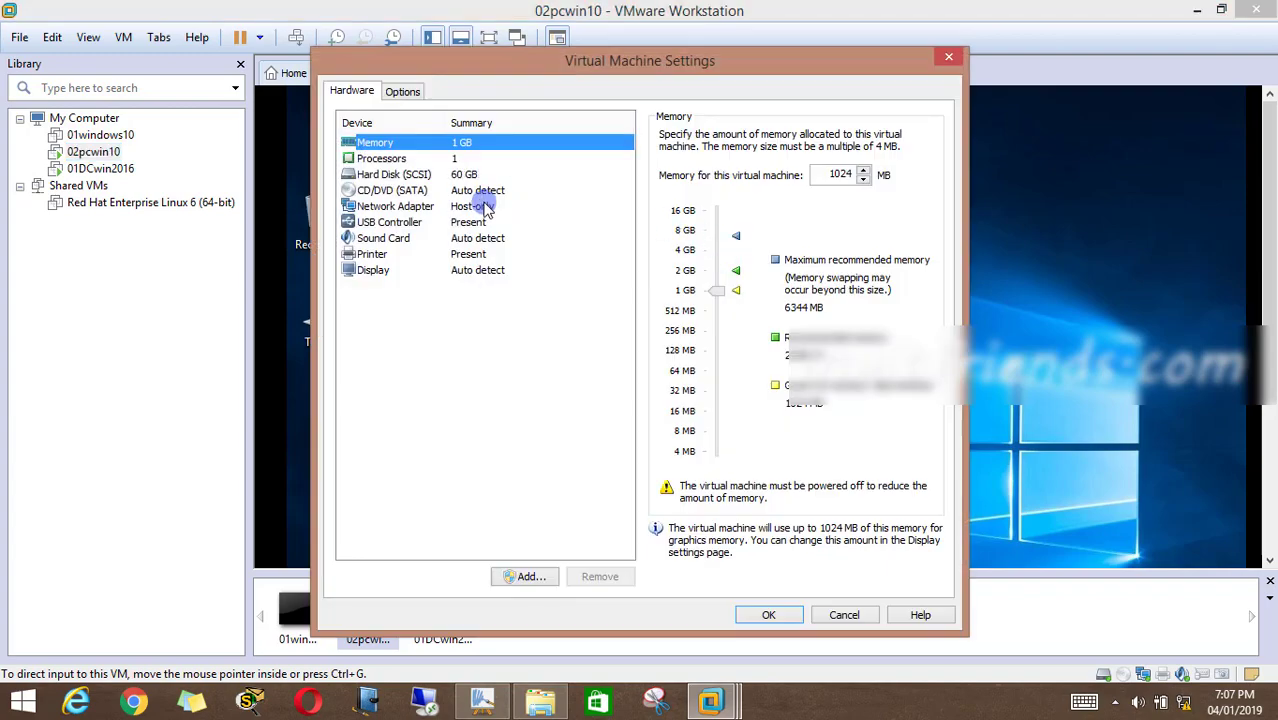
click(484, 207)
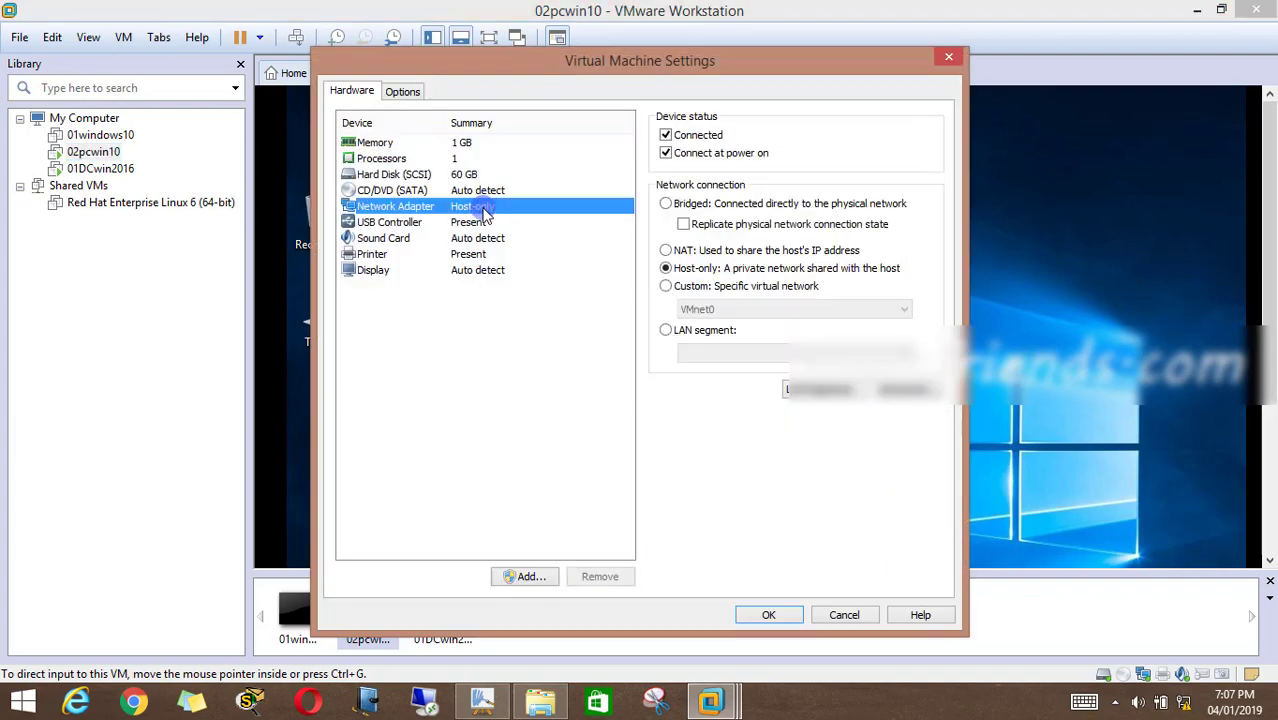
click(760, 207)
click(790, 613)
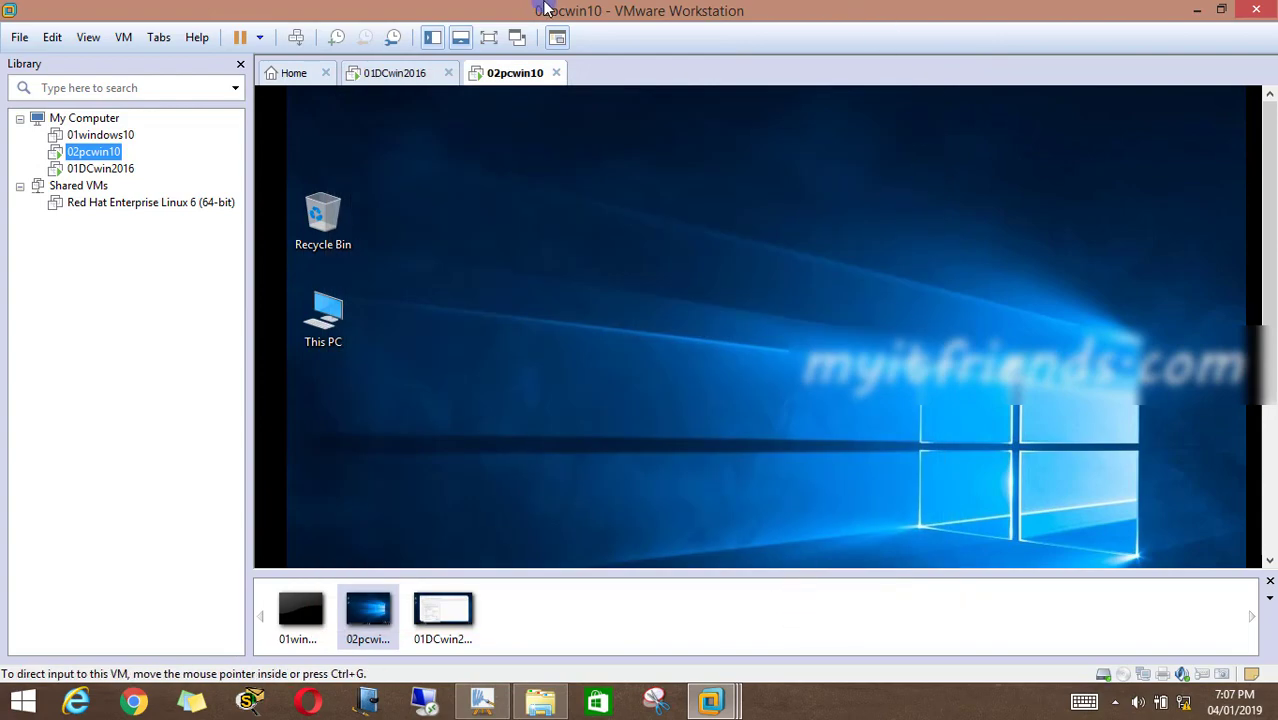
Show the 02pcwin10 virtual machine in full screen and refresh its desktop
click(489, 52)
right_click(737, 343)
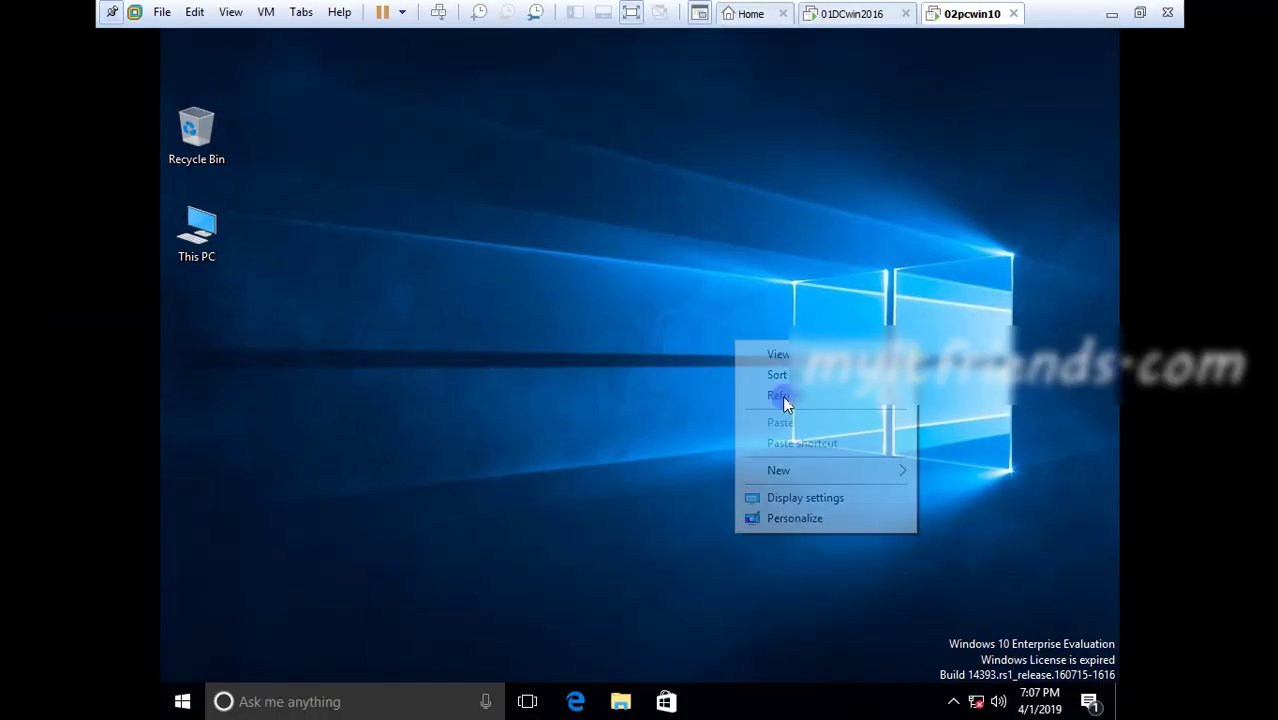
click(783, 400)
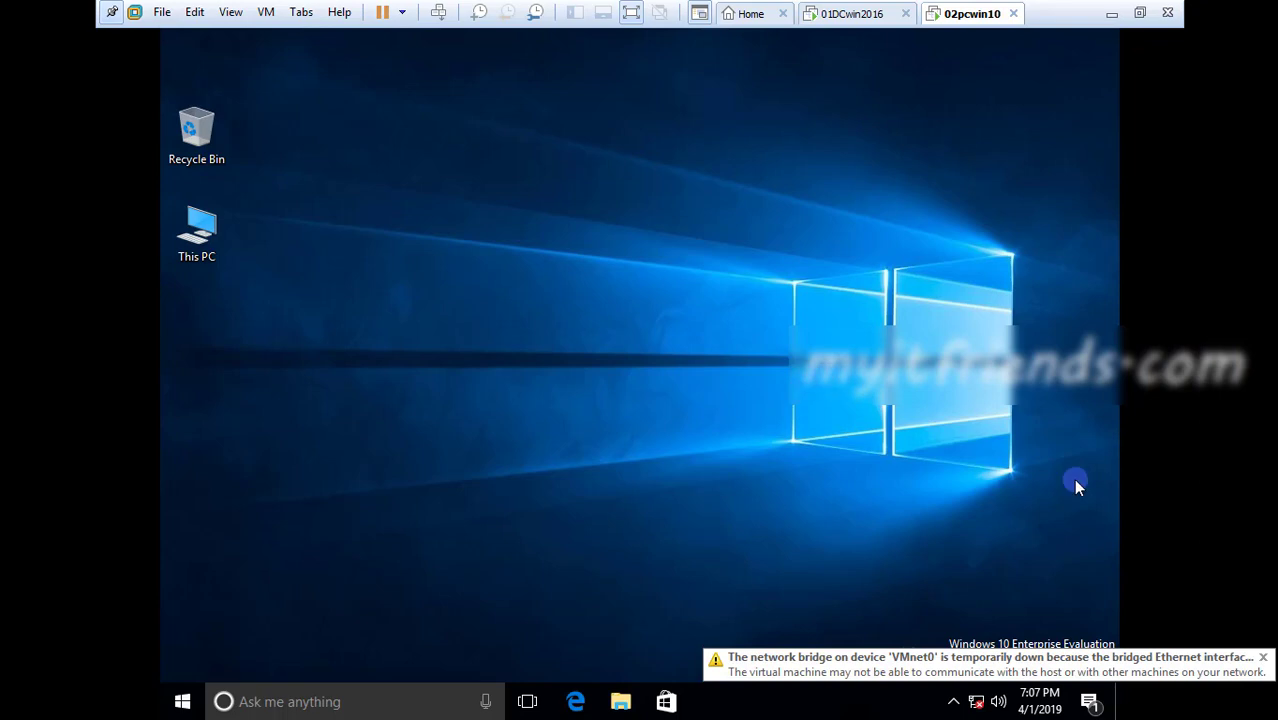
Dismiss the network bridge notification and check the client's IP configuration by running ipconfig in an administrator Command Prompt
click(1262, 667)
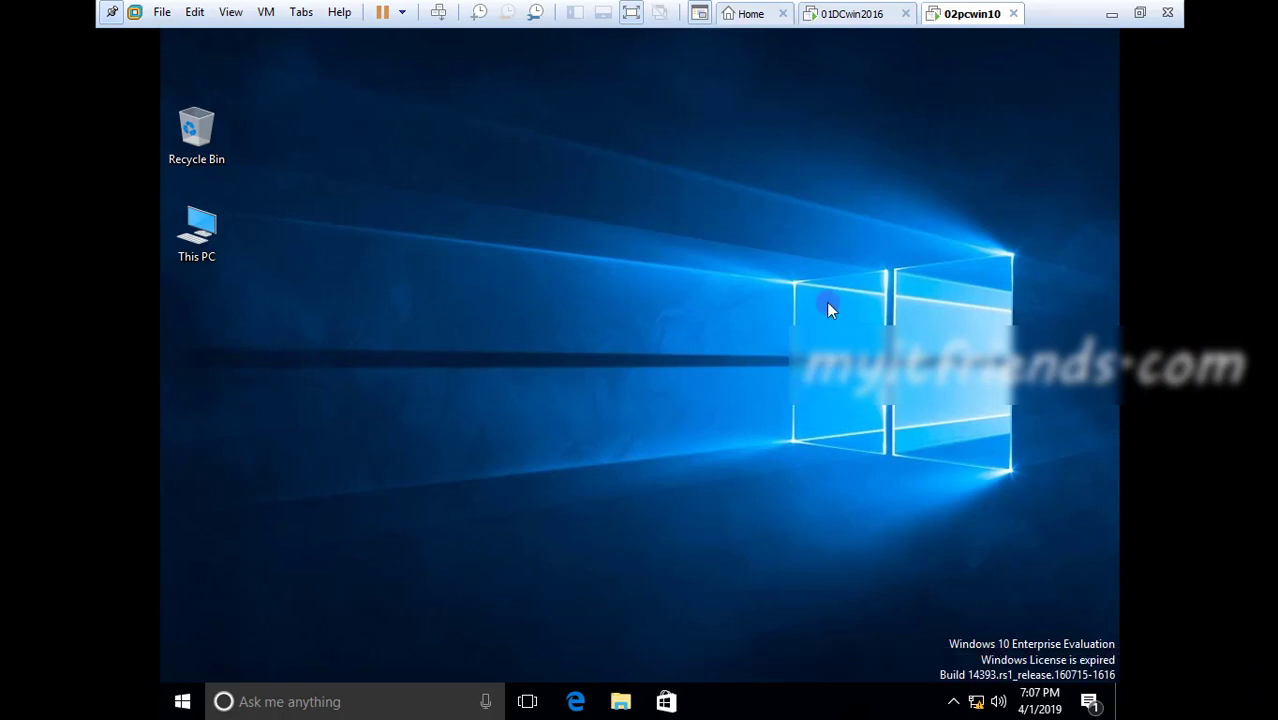
right_click(175, 704)
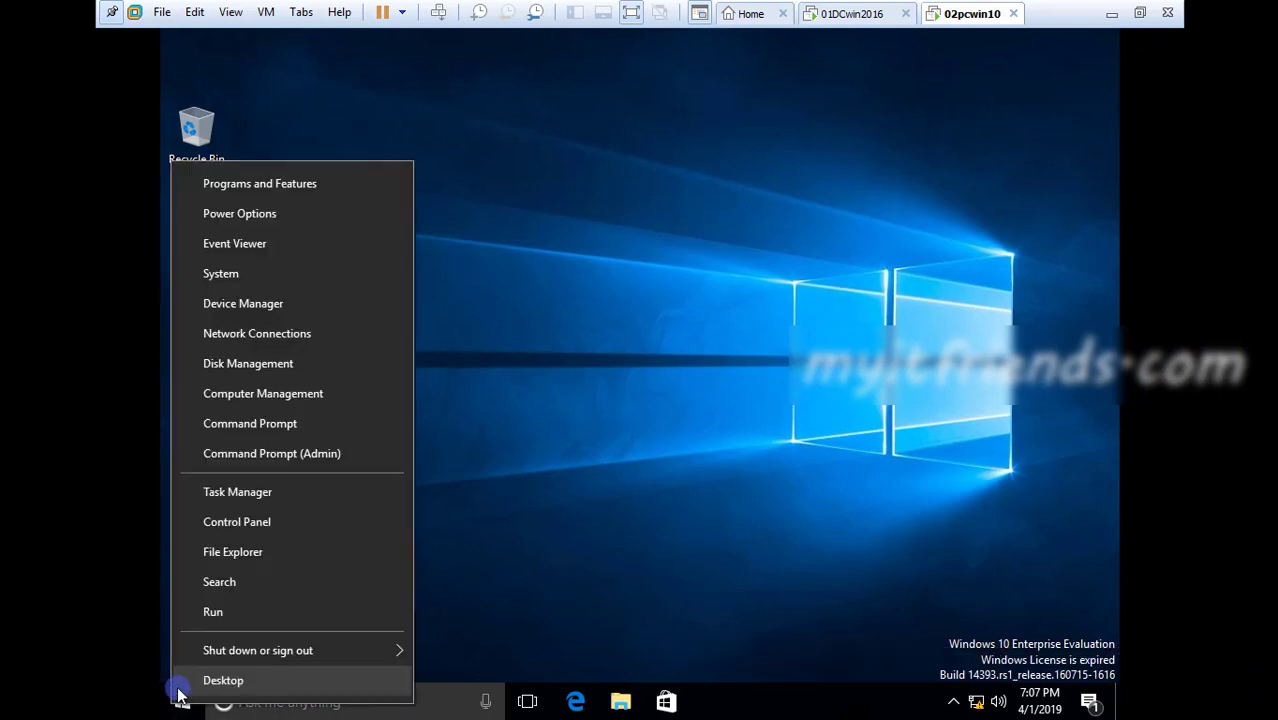
click(222, 453)
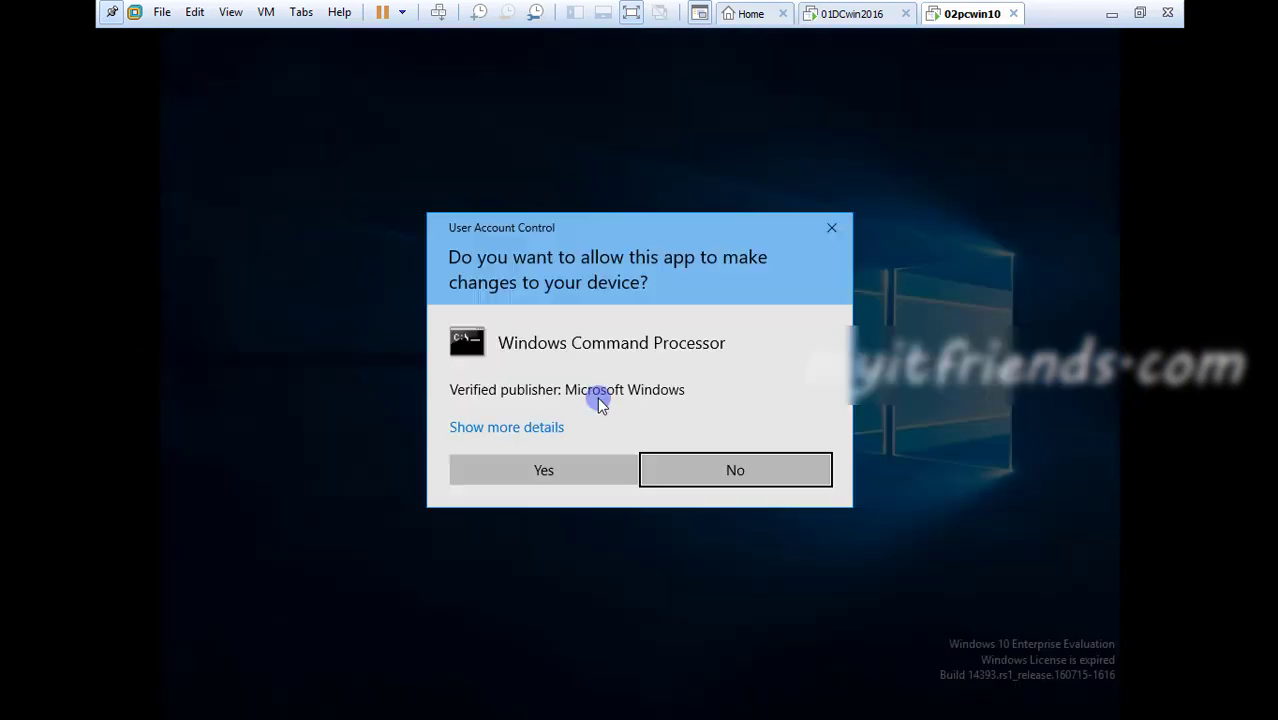
click(546, 478)
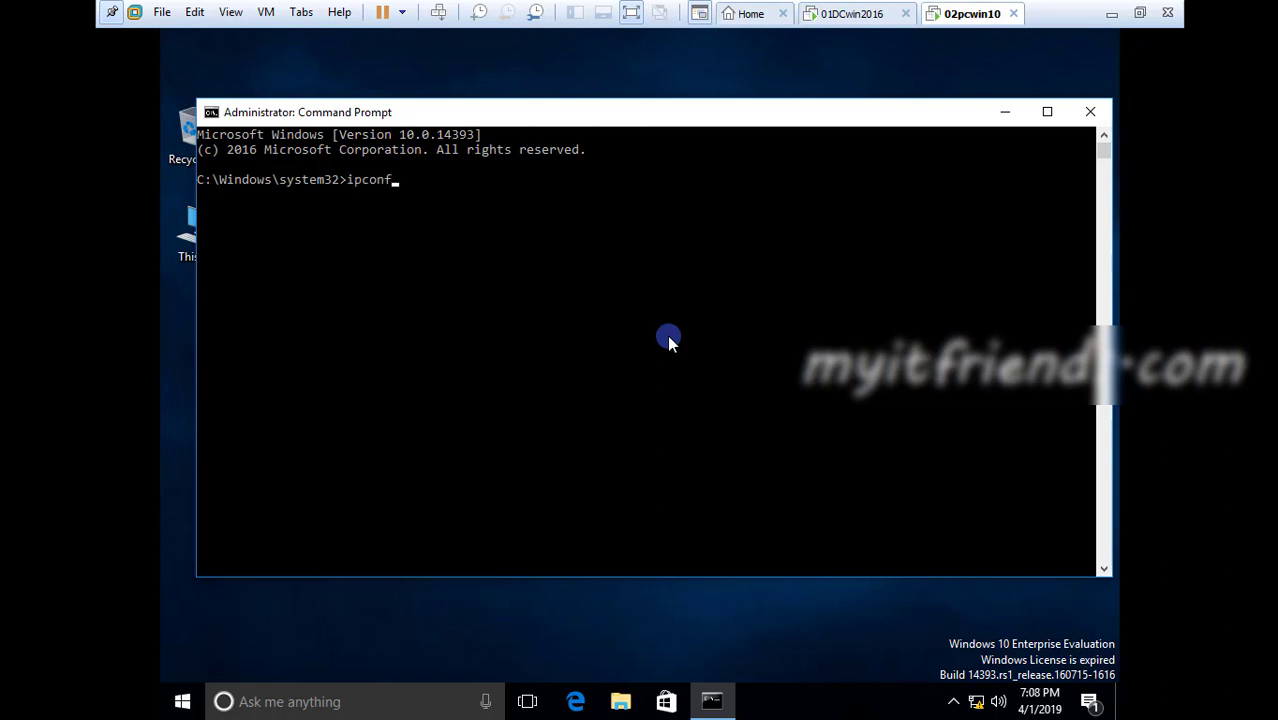
key(Return)
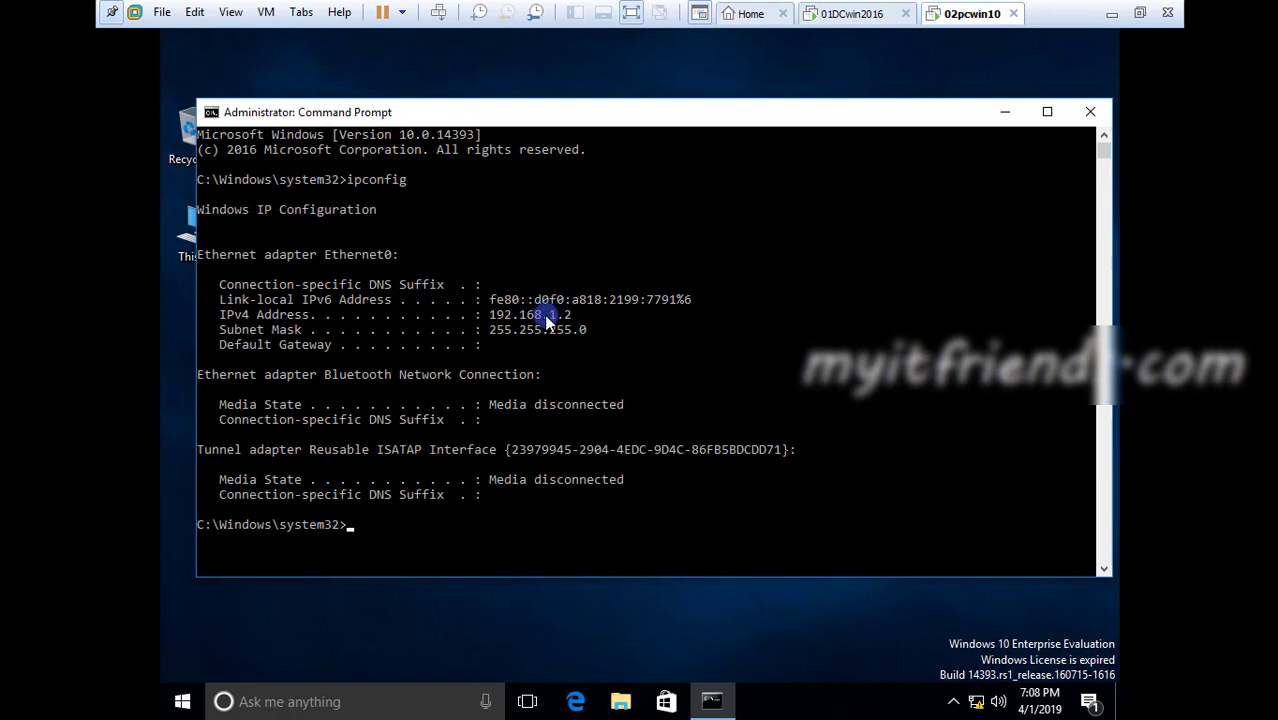
click(1091, 113)
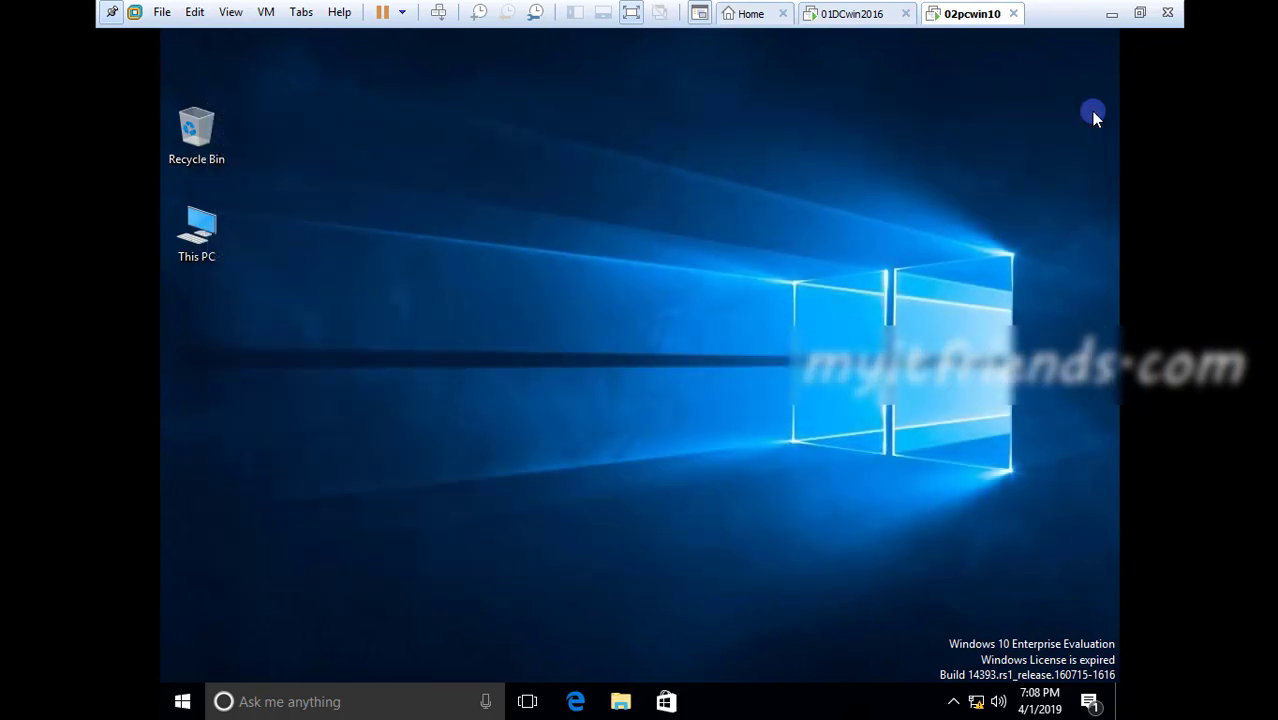
Open the properties of the Ethernet0 adapter through the Network and Sharing Center's adapter settings
right_click(978, 705)
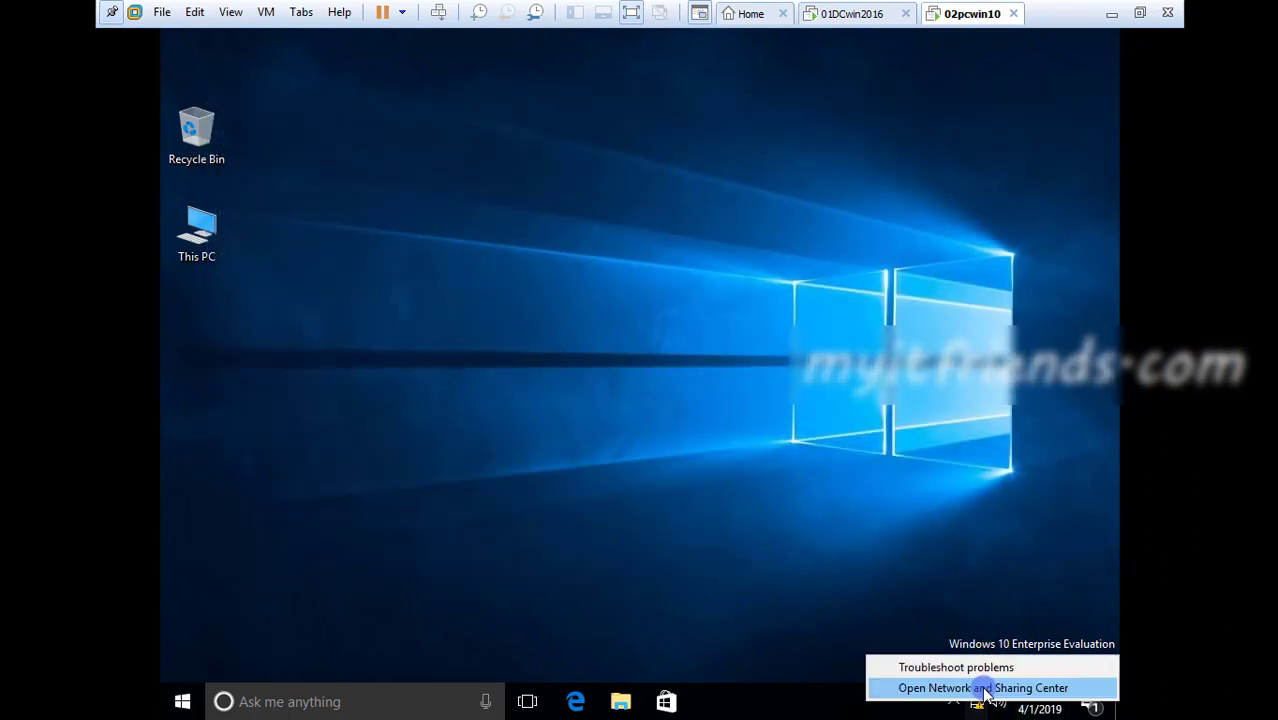
click(986, 688)
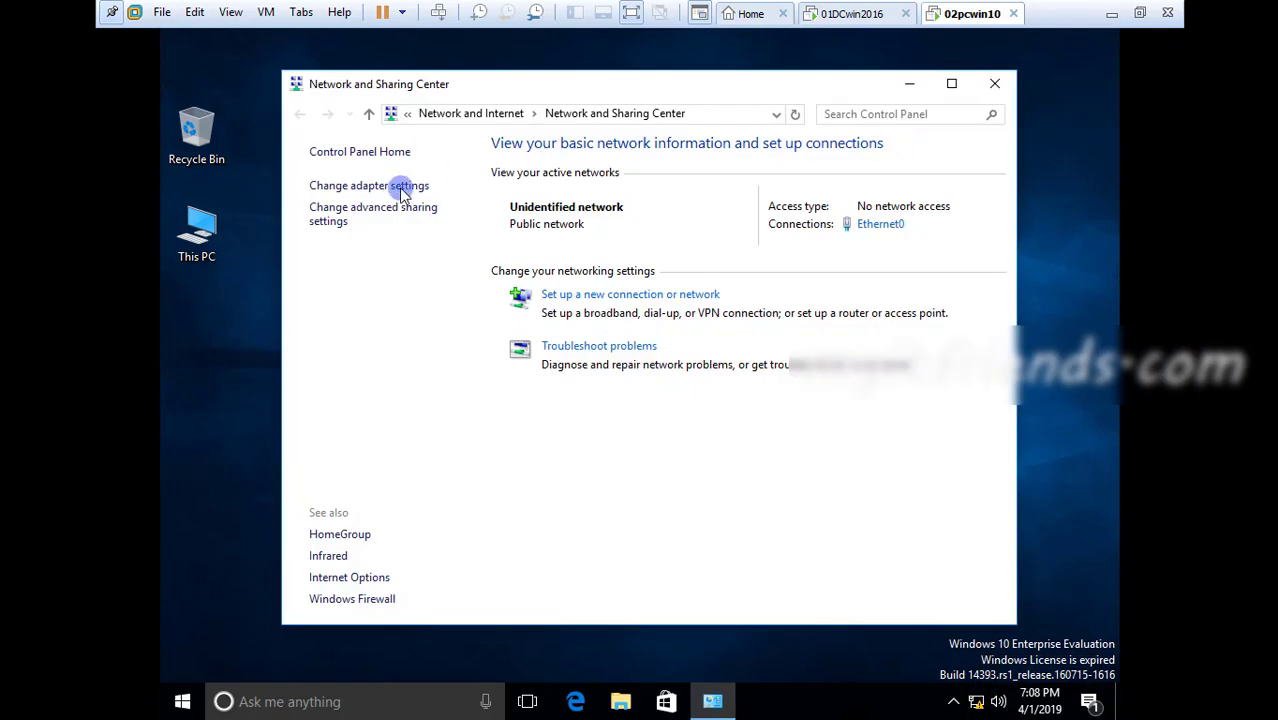
click(399, 187)
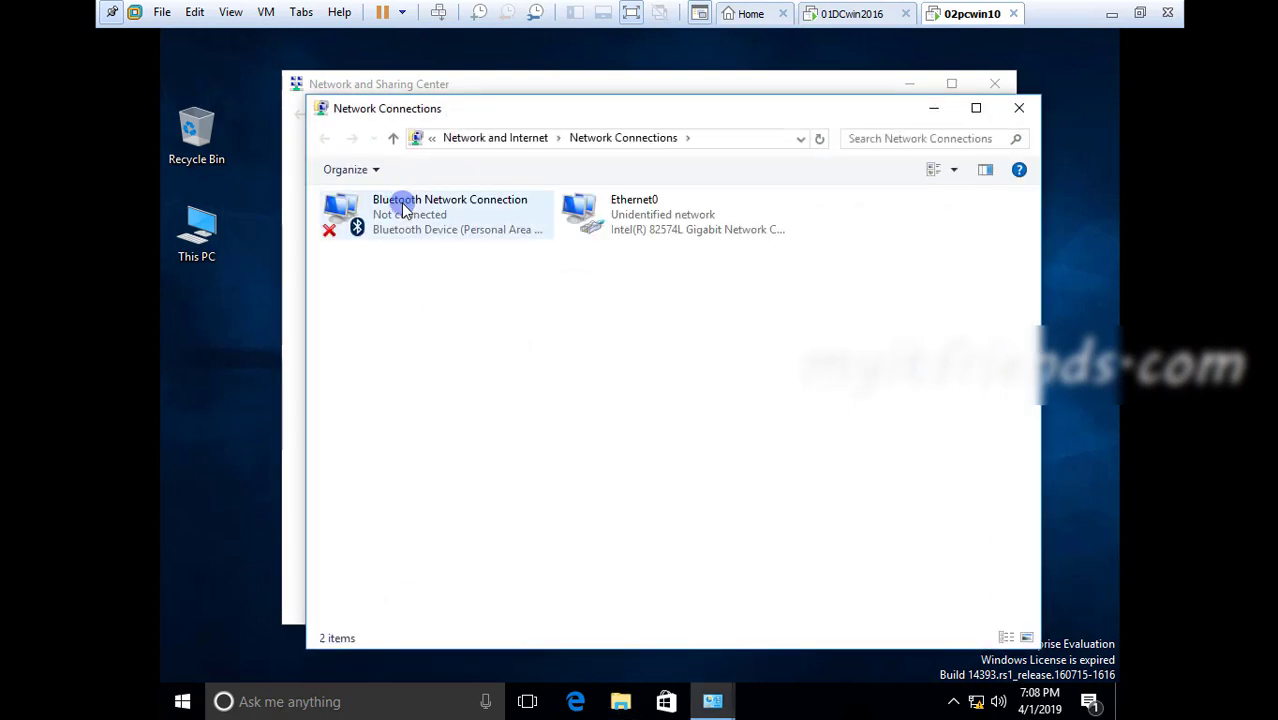
right_click(651, 212)
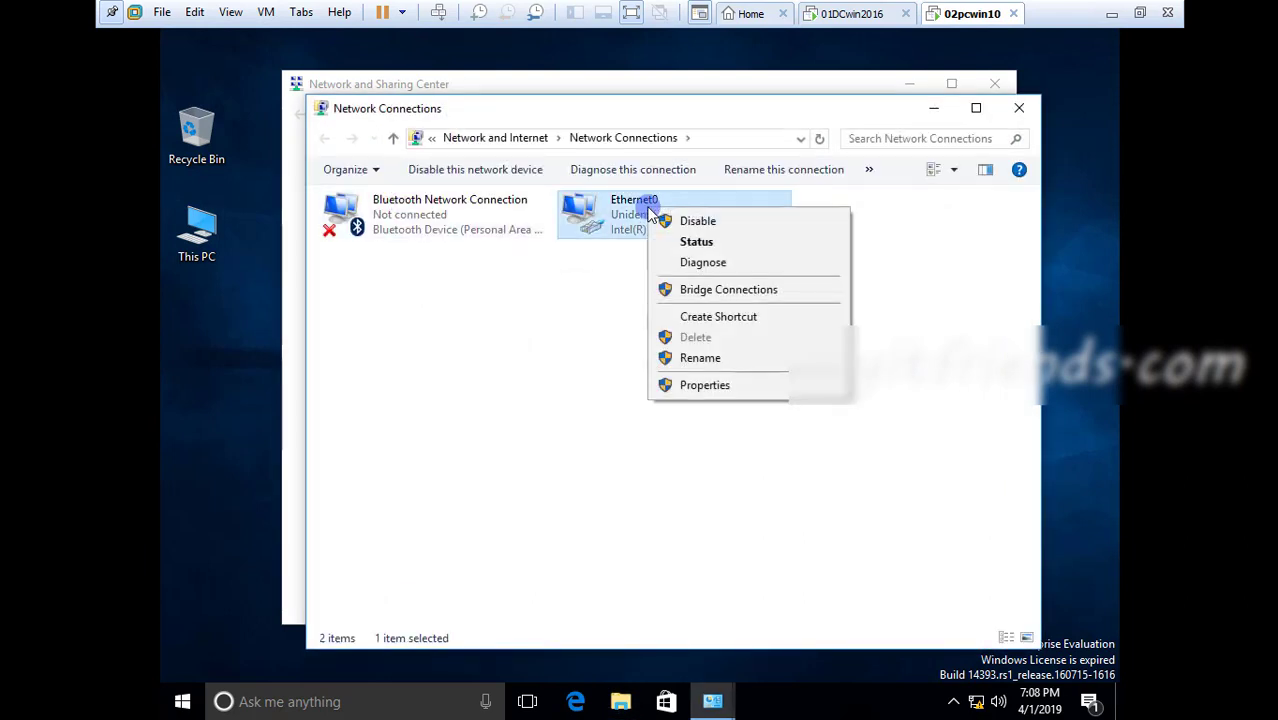
click(672, 385)
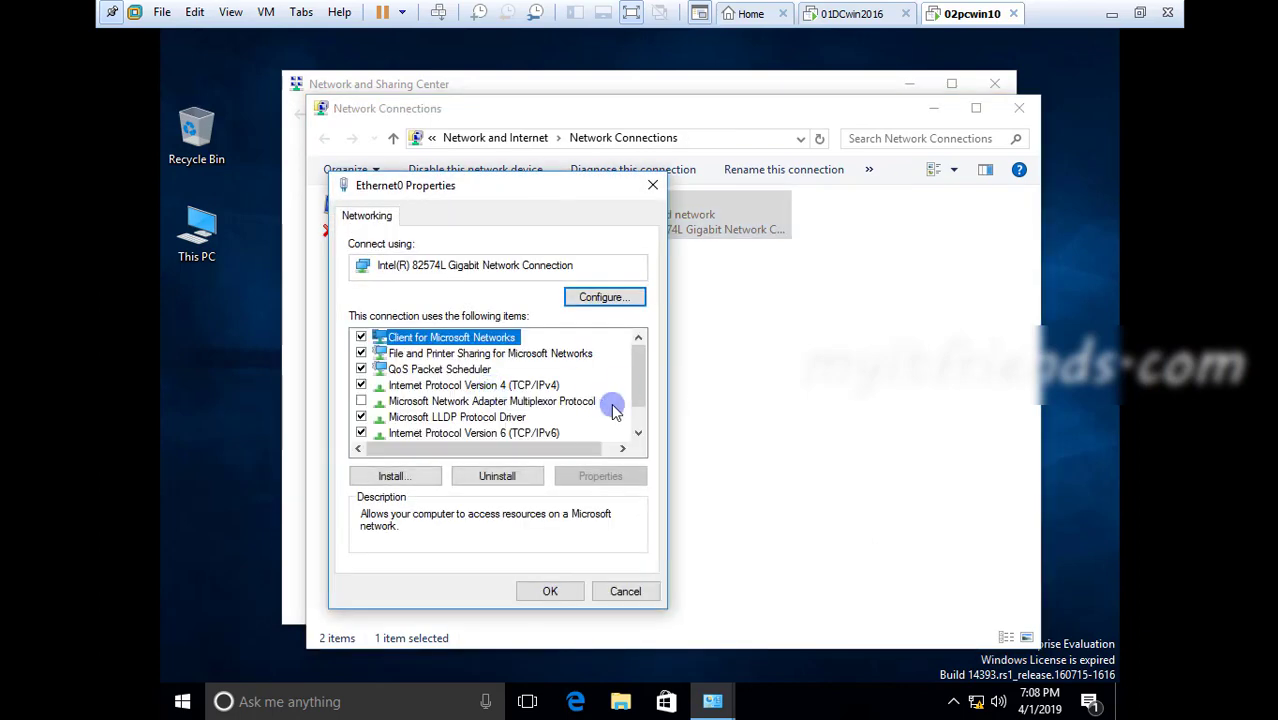
Set the preferred DNS server in Ethernet0's IPv4 settings to 192.168.1.100 and close the network windows
click(558, 388)
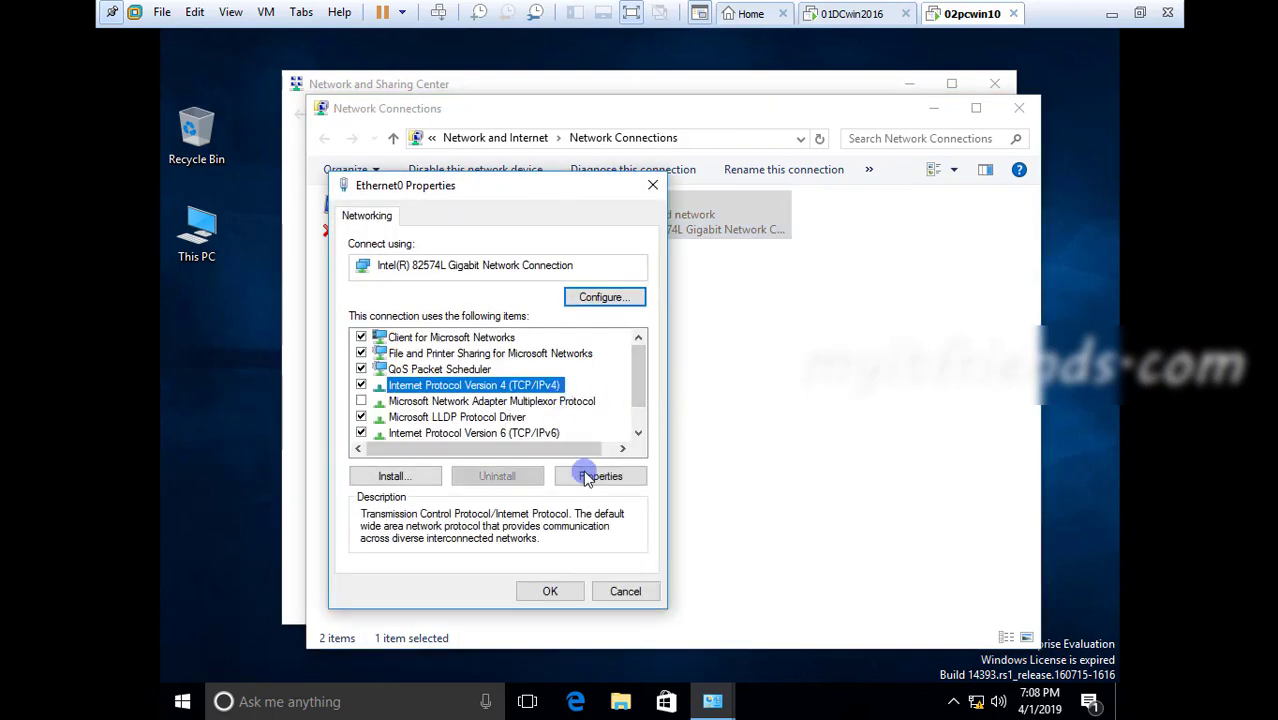
click(588, 478)
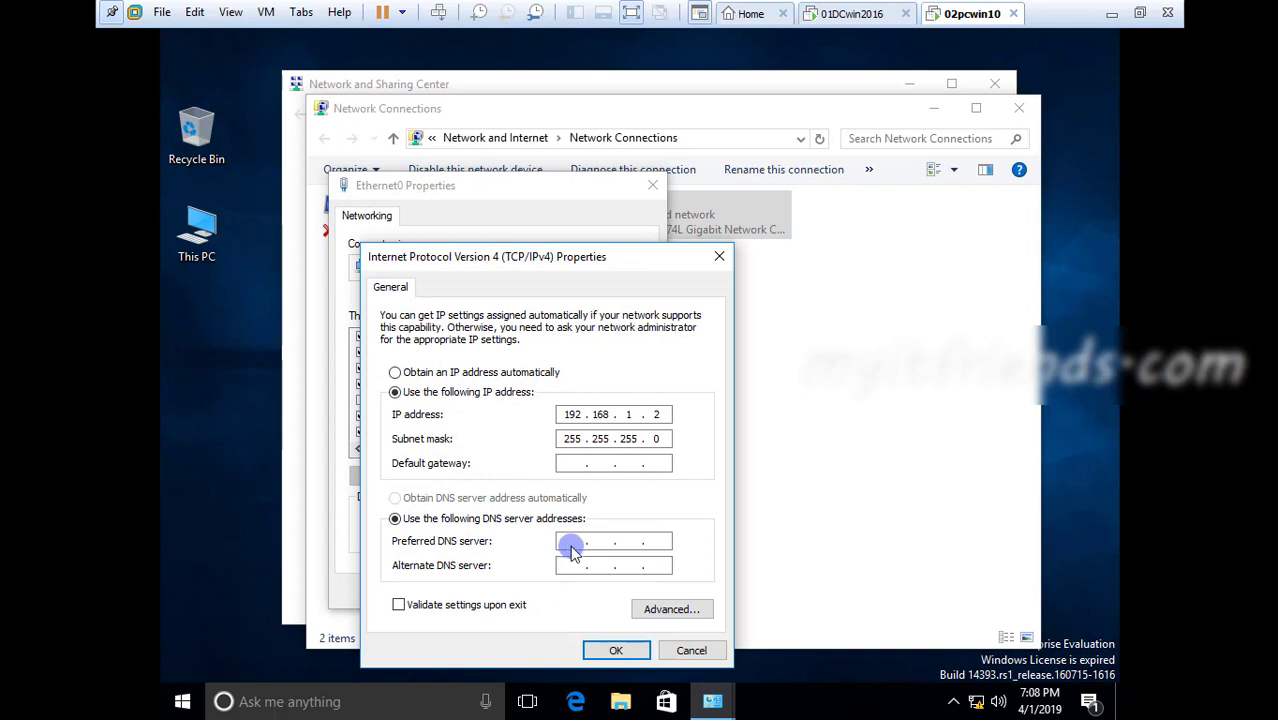
click(572, 541)
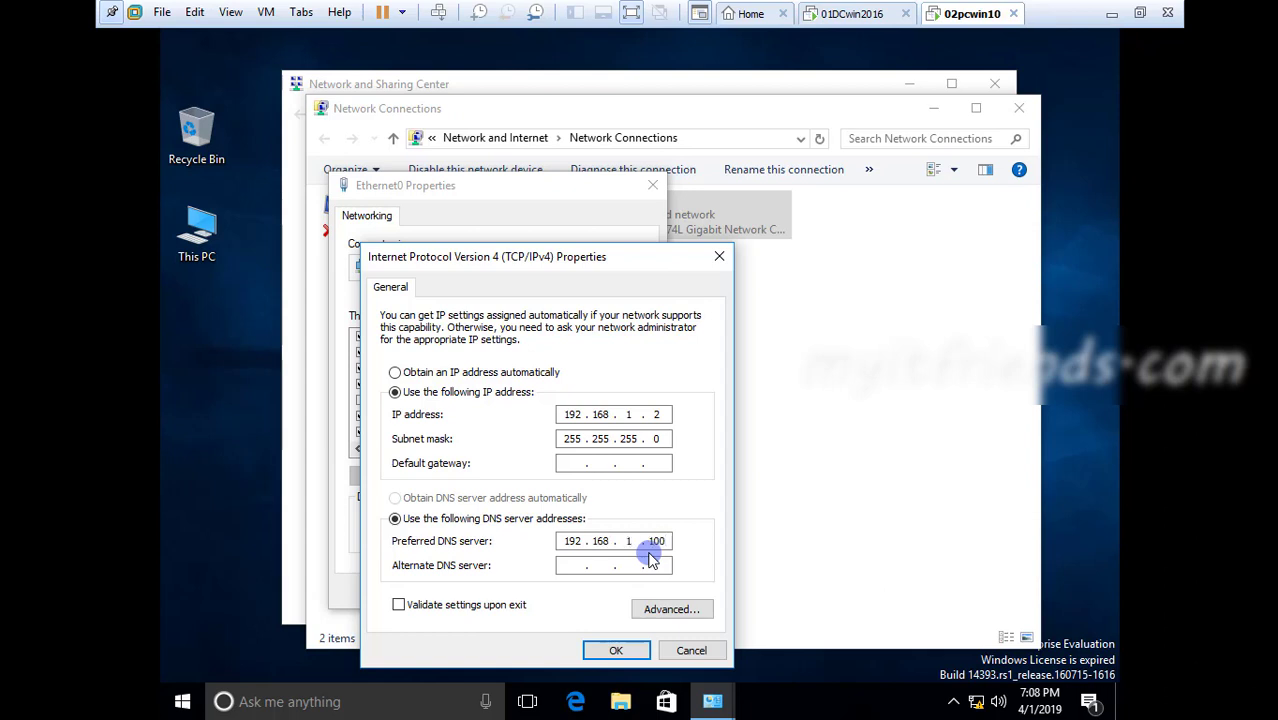
click(616, 650)
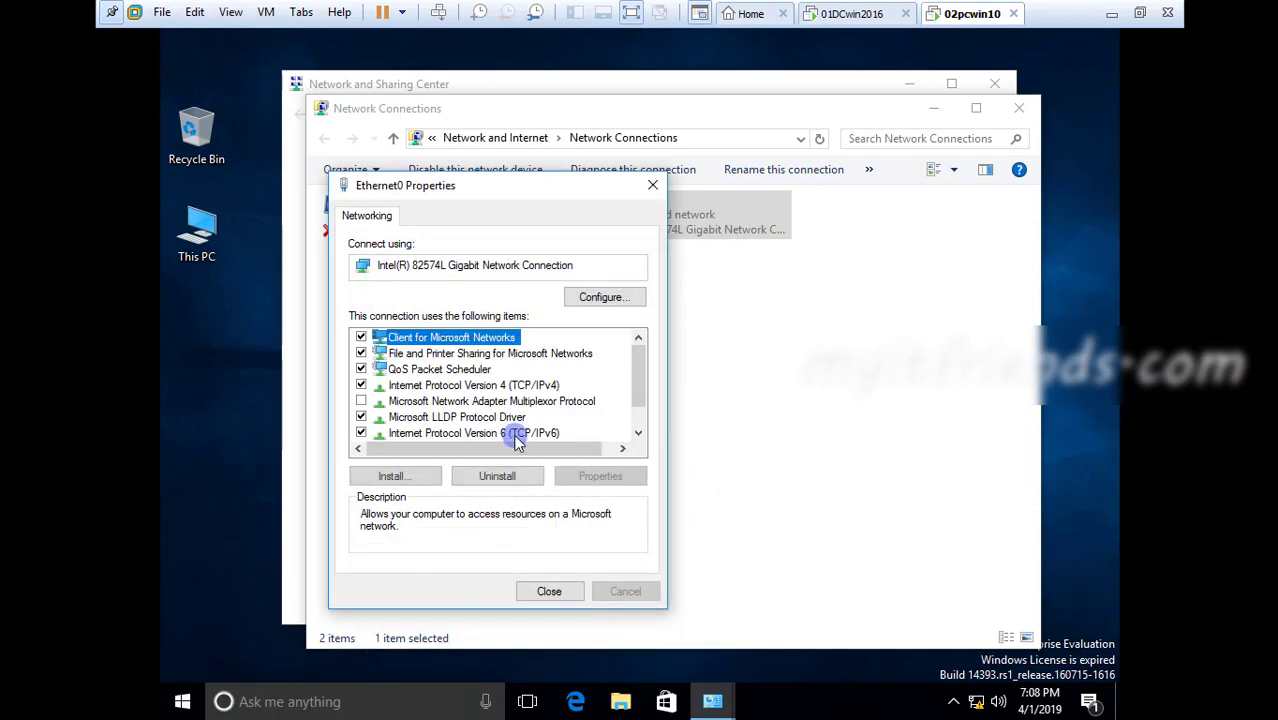
click(549, 590)
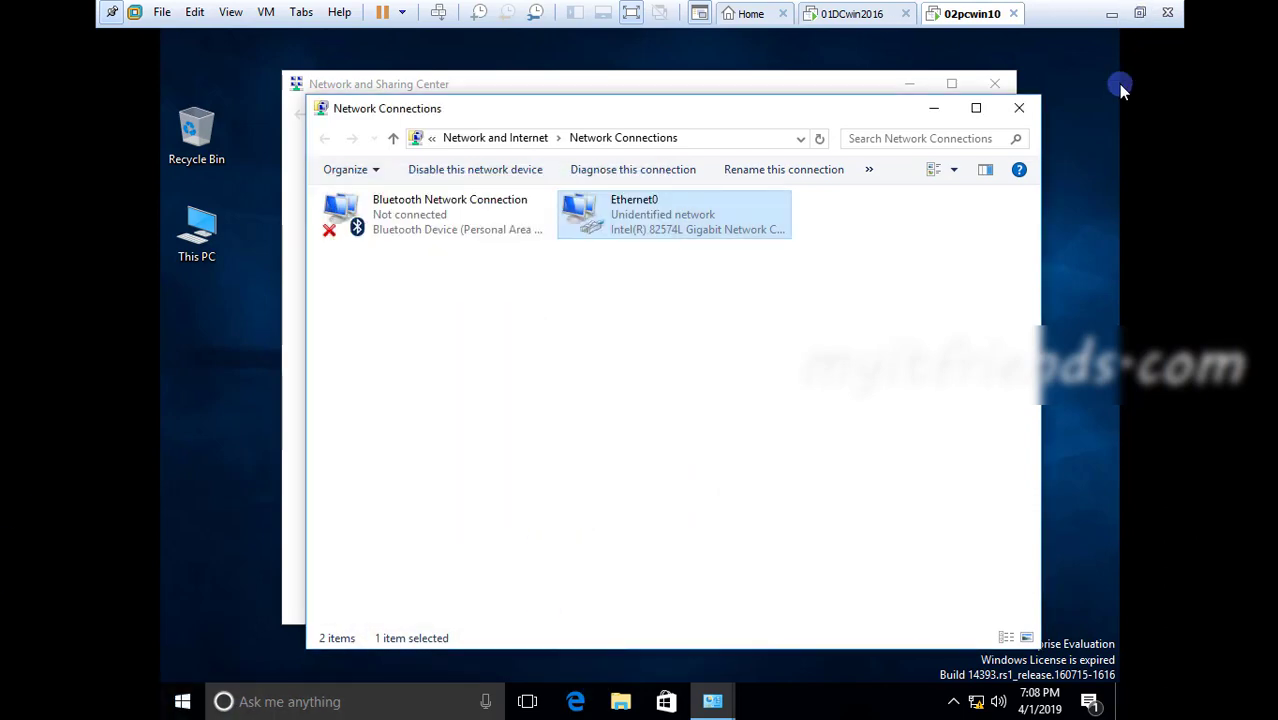
click(1018, 108)
click(995, 84)
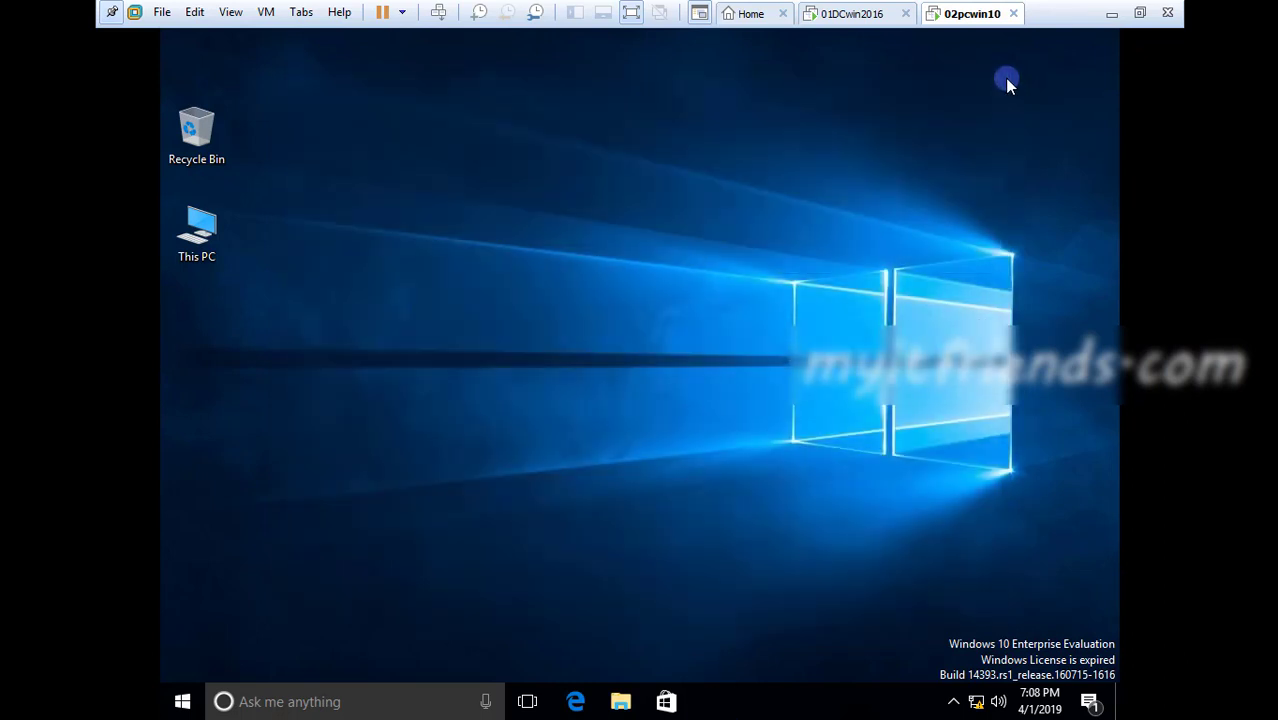
Refresh the desktop and check This PC's system properties for the Windows edition, computer name and workgroup
right_click(553, 223)
click(584, 279)
right_click(210, 246)
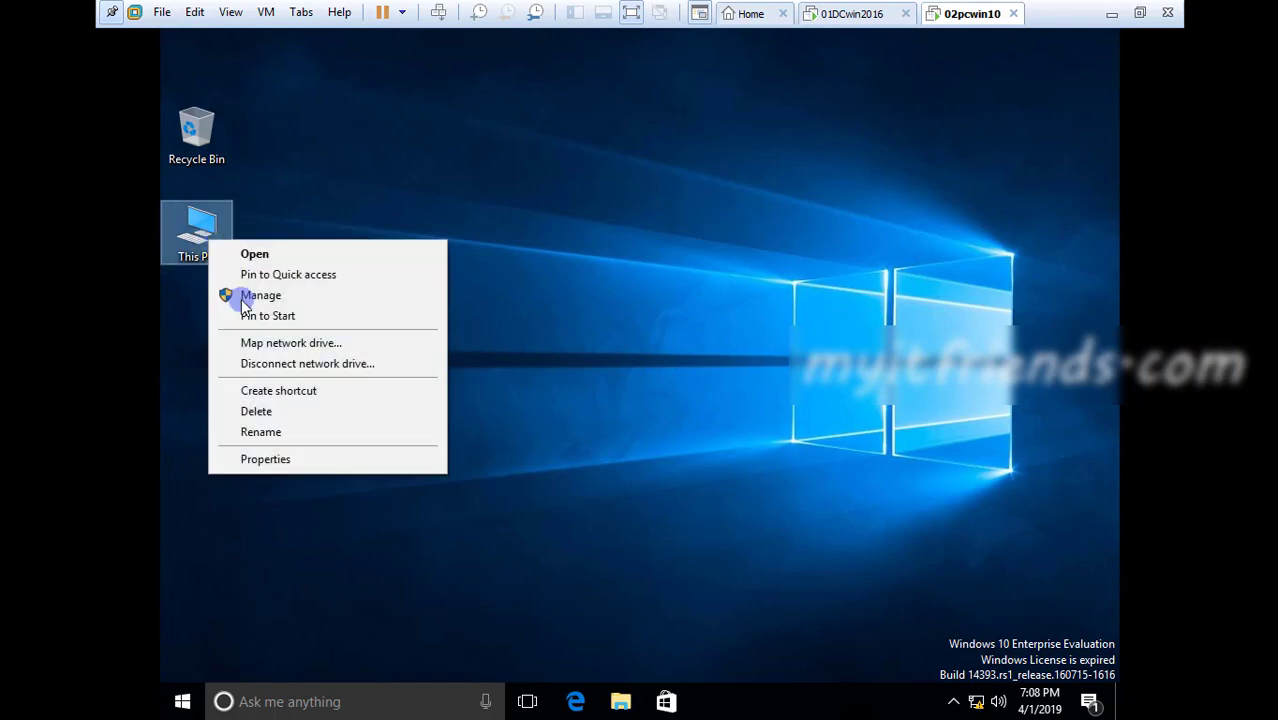
click(293, 455)
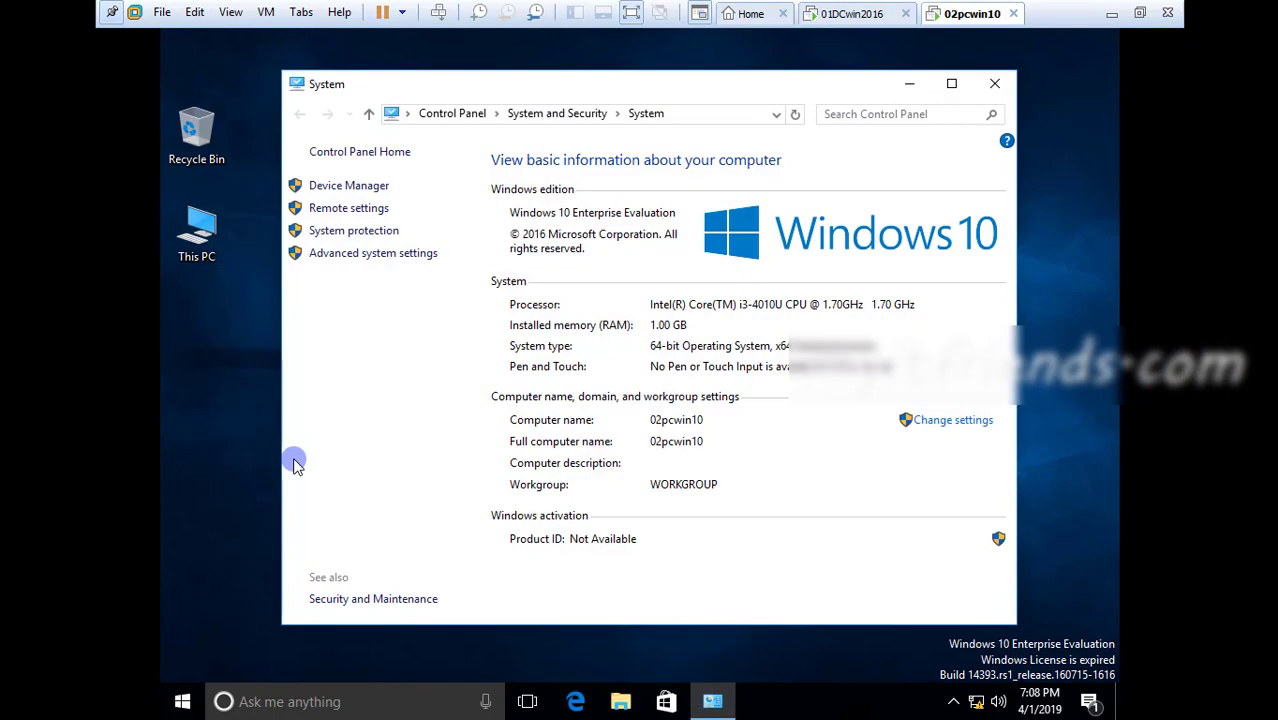
click(660, 325)
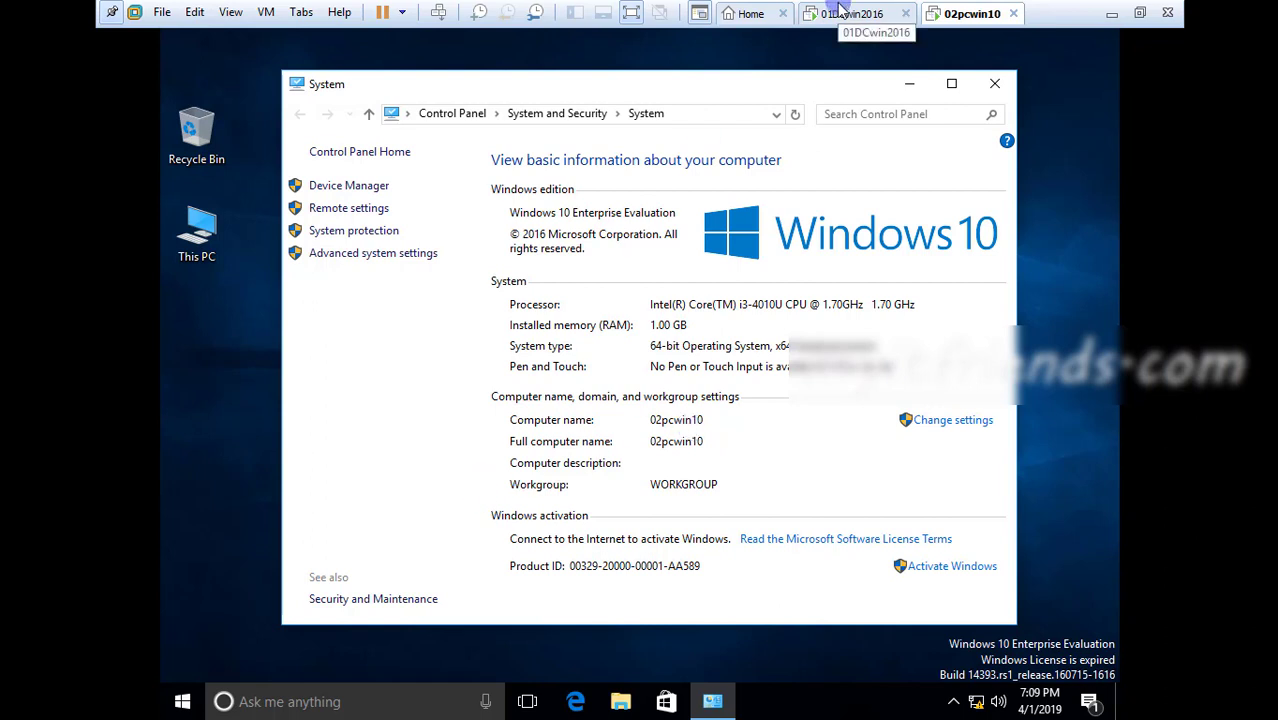
click(990, 88)
Refresh the client desktop and open Computer Management for This PC
right_click(650, 265)
click(685, 309)
right_click(649, 283)
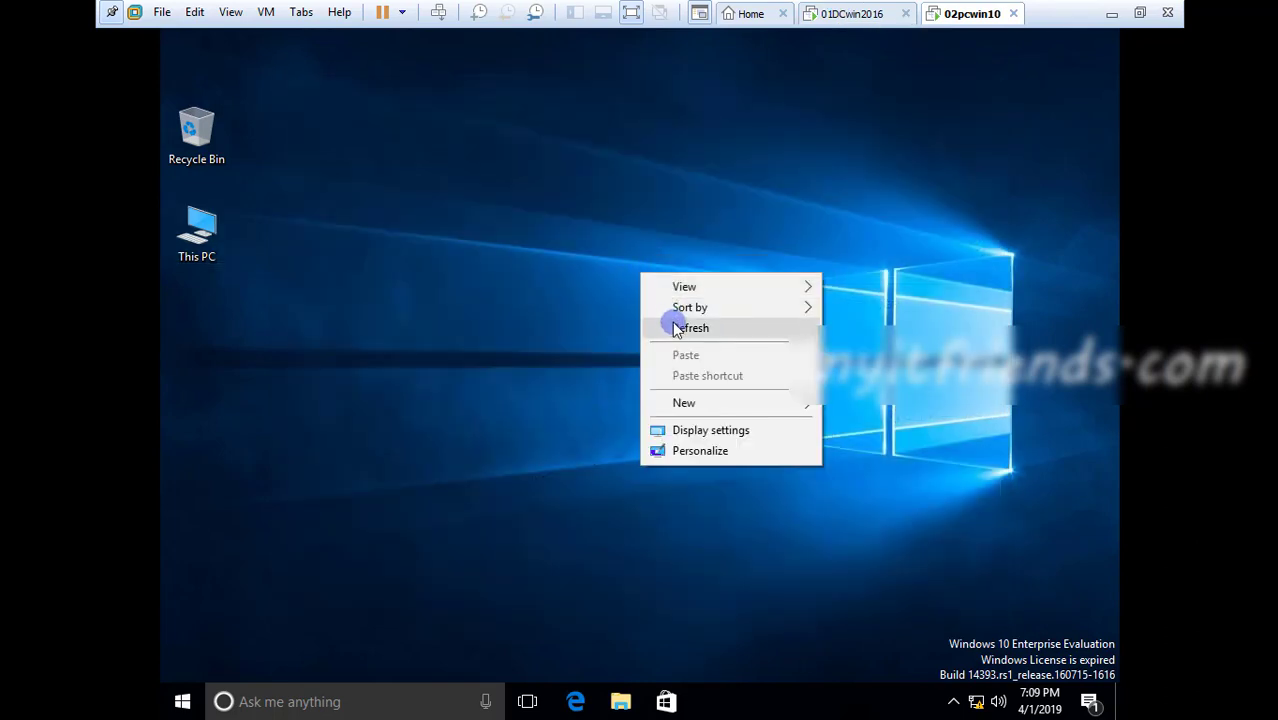
click(670, 325)
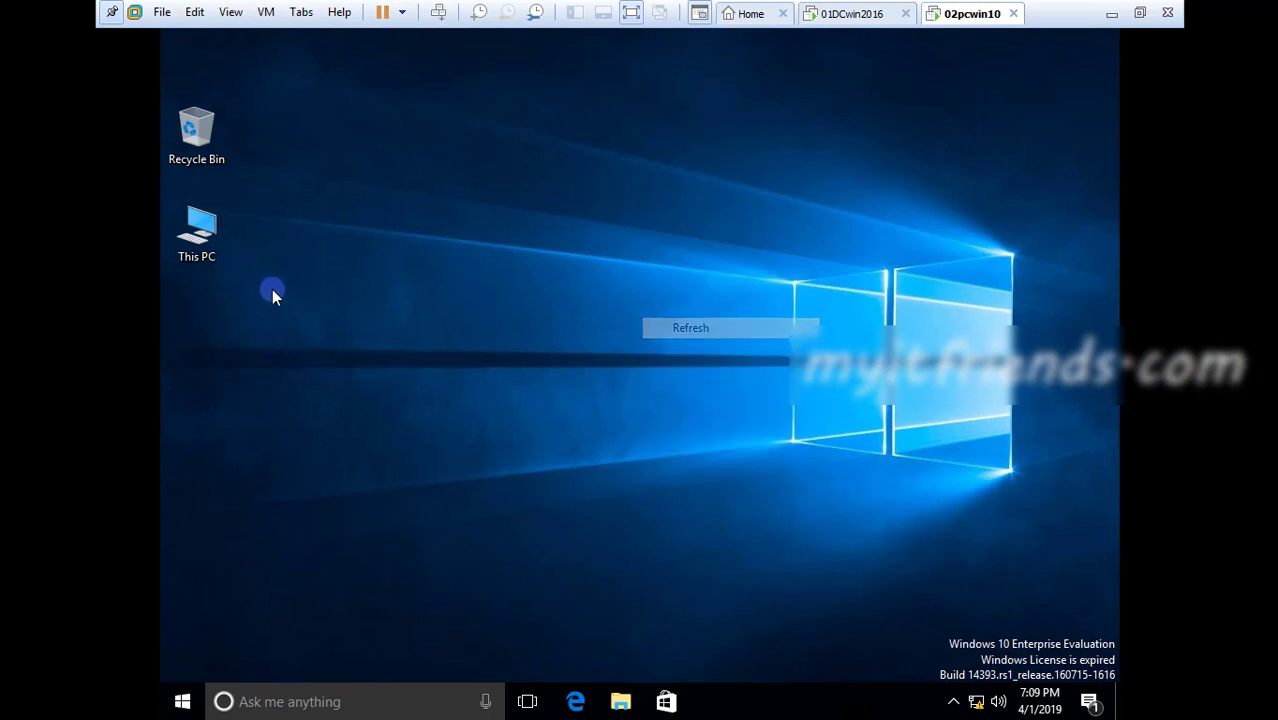
right_click(208, 247)
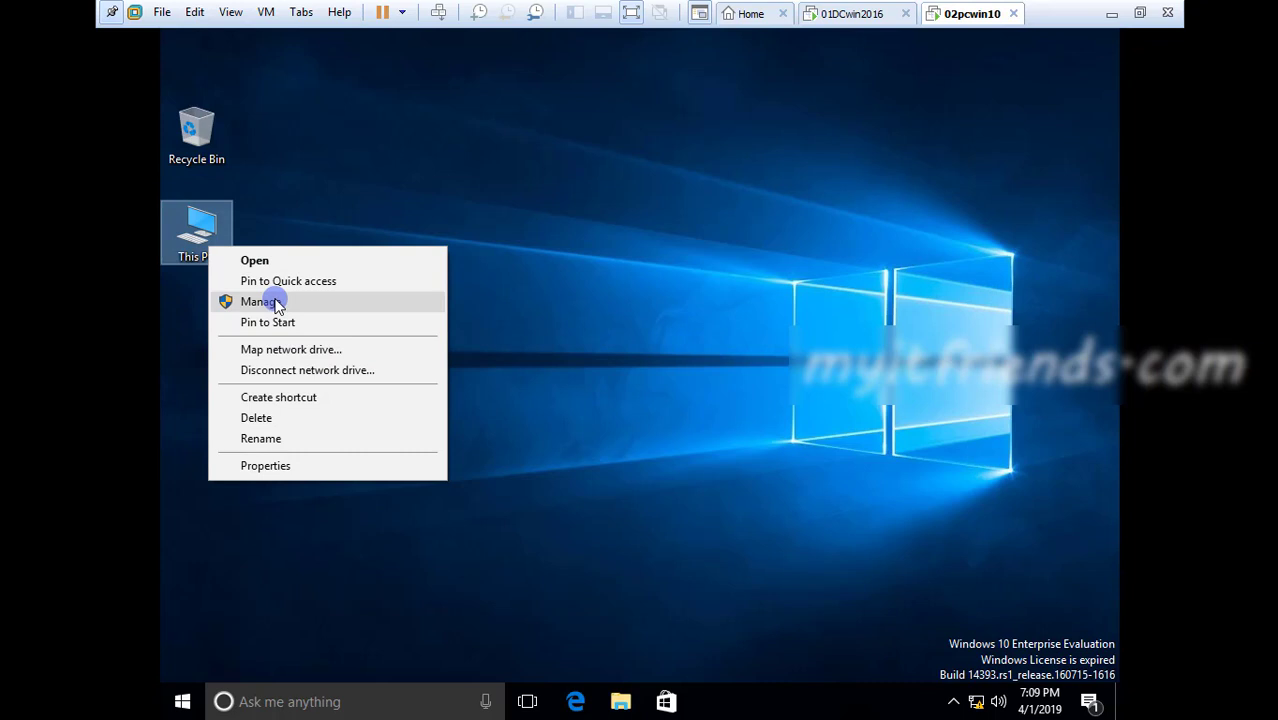
click(276, 304)
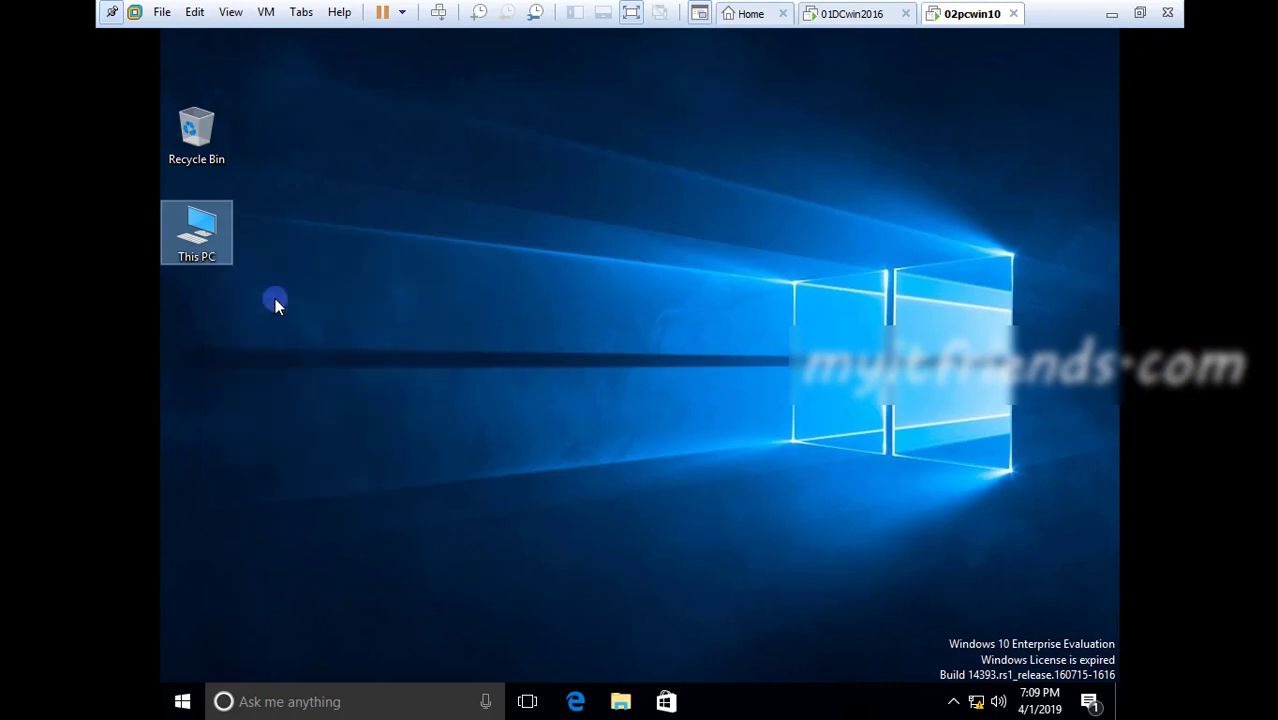
right_click(565, 254)
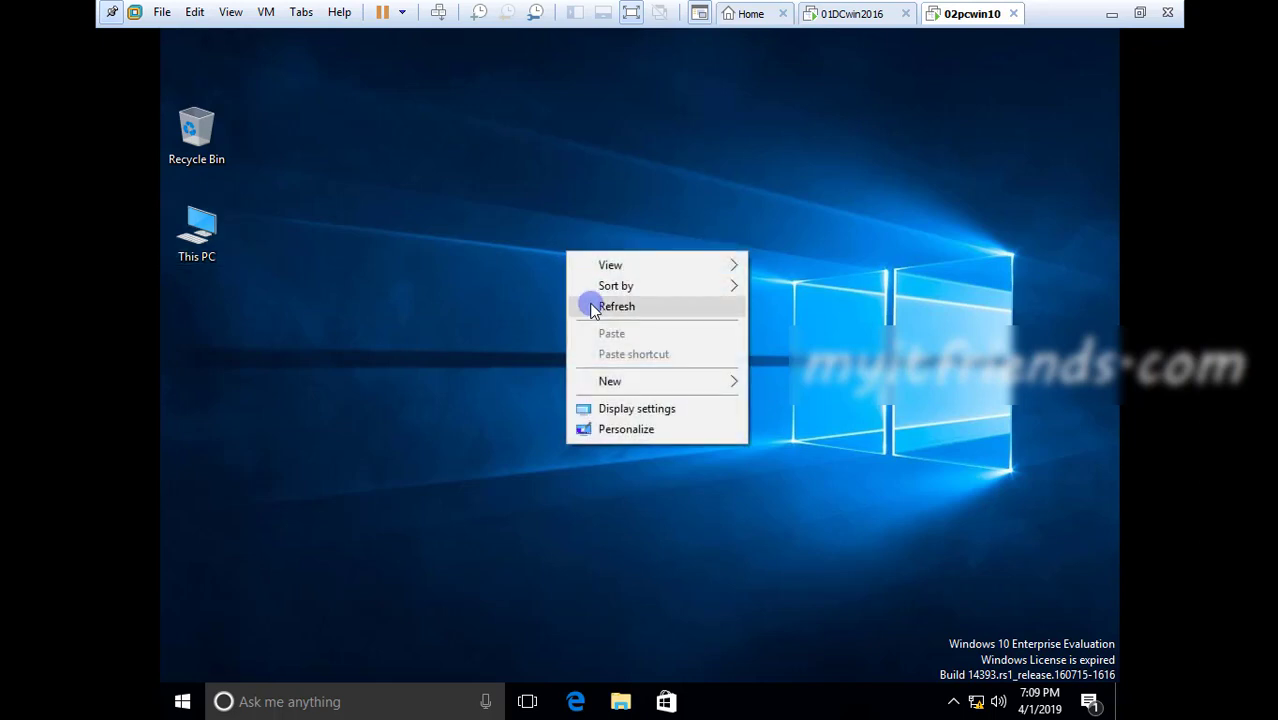
click(591, 305)
right_click(507, 221)
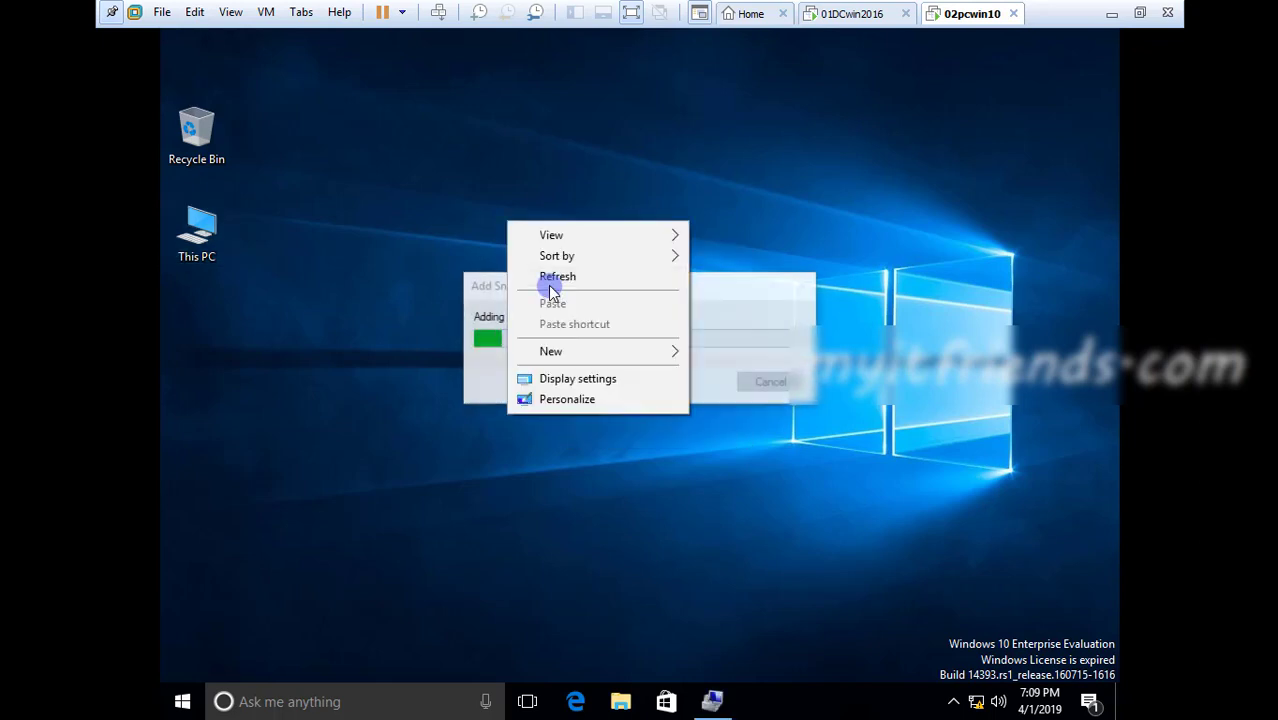
click(755, 224)
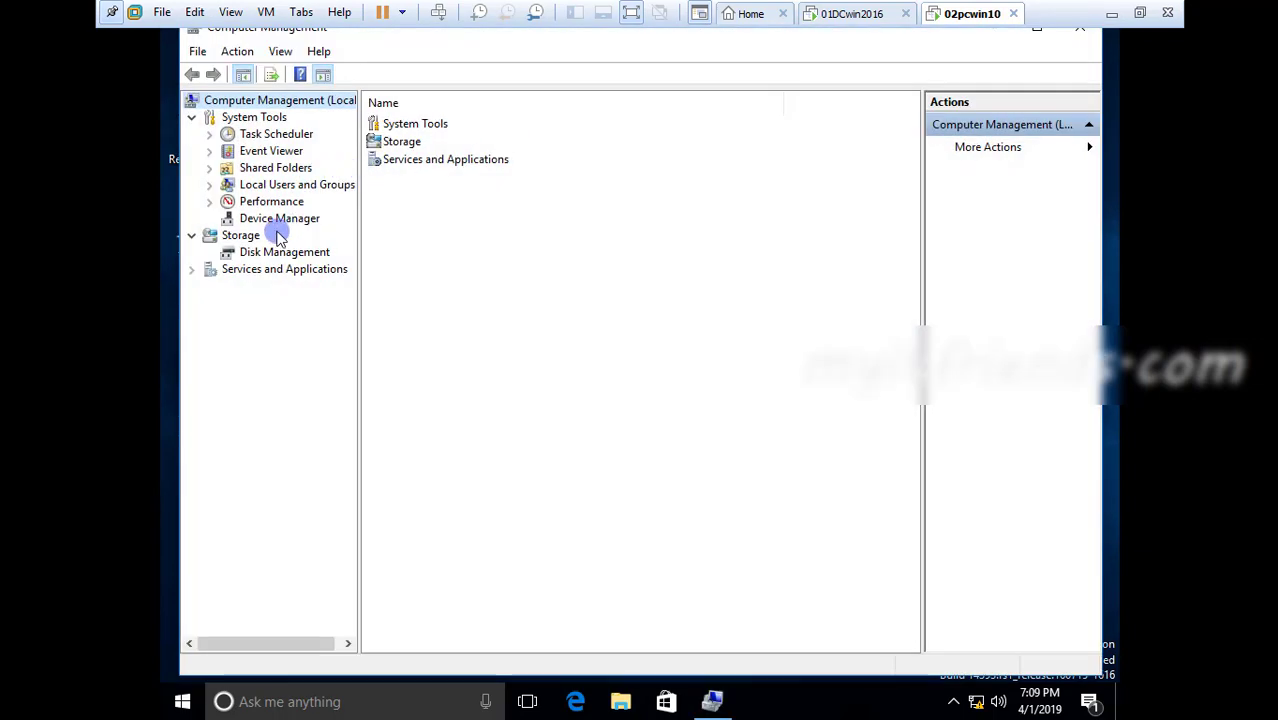
Check the general properties of the built-in Administrator account in the client's local Users folder
click(255, 184)
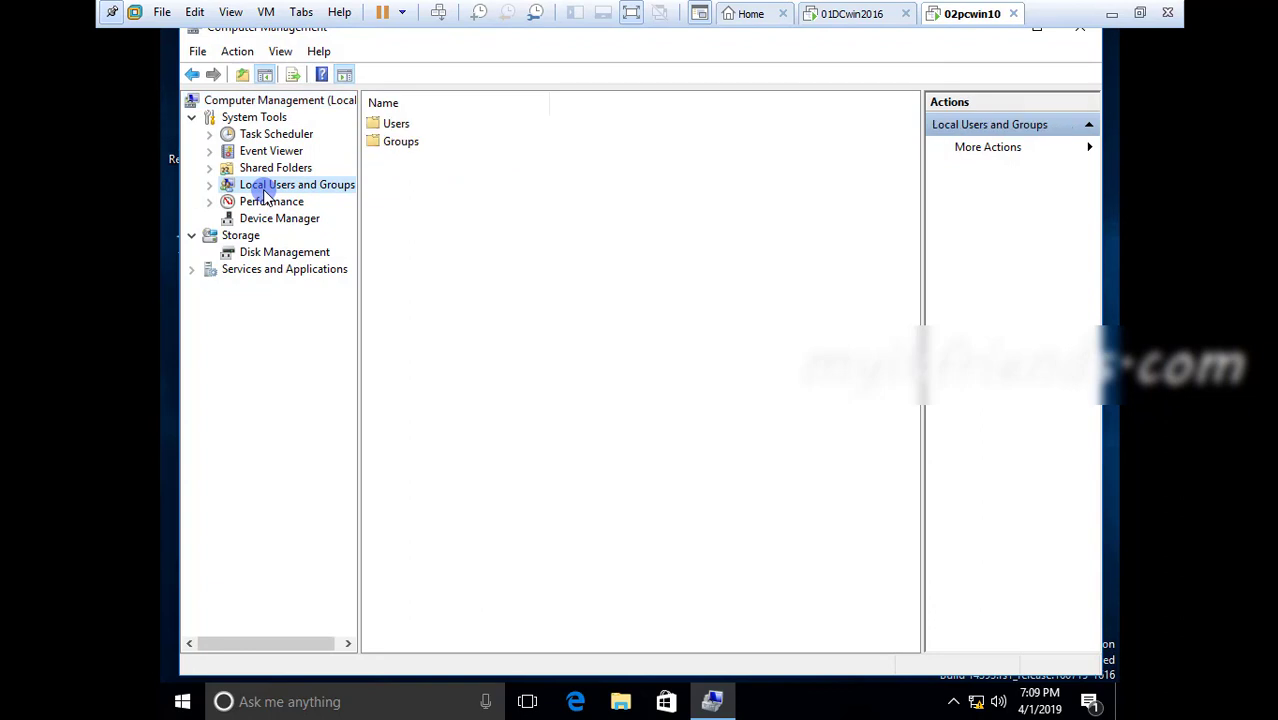
double_click(395, 124)
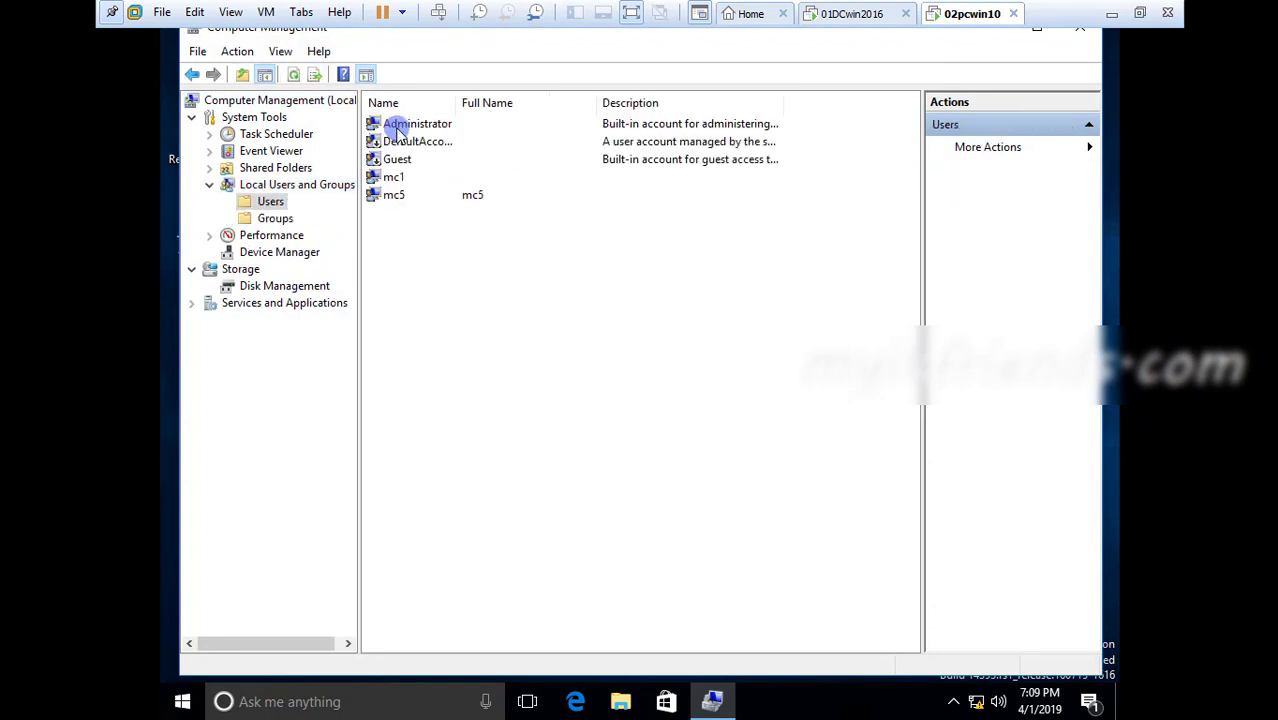
right_click(411, 127)
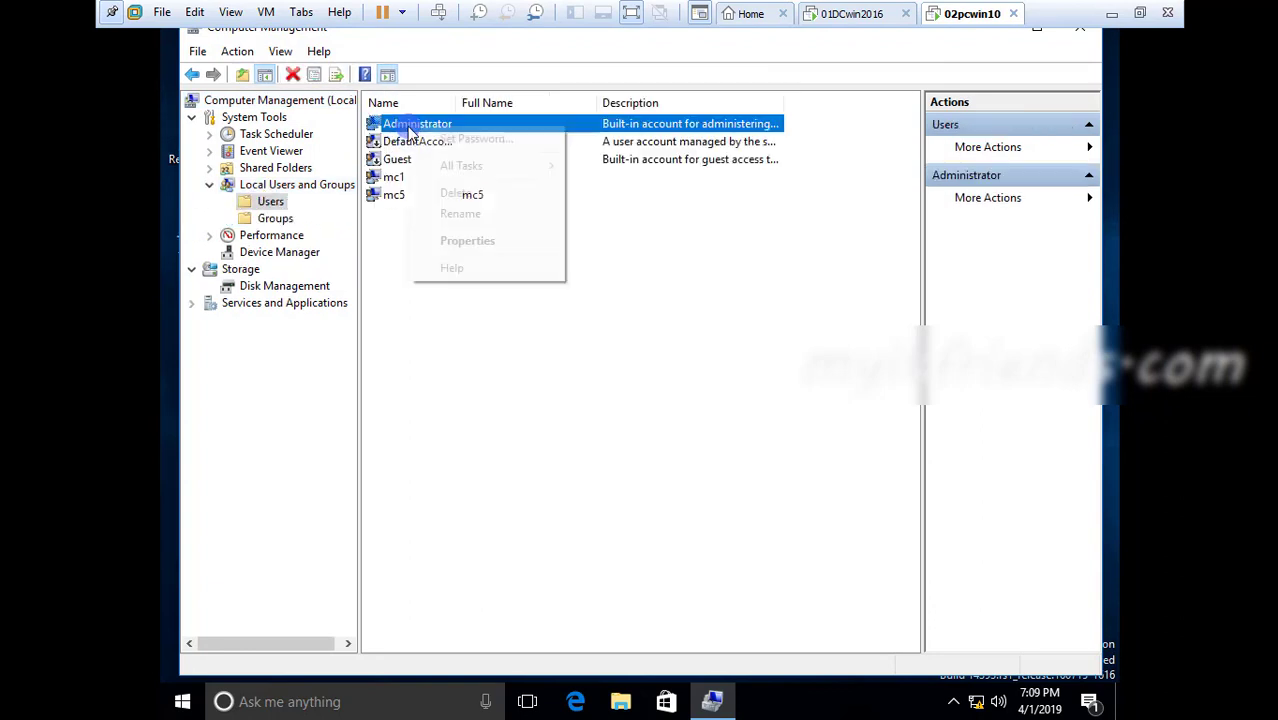
click(634, 217)
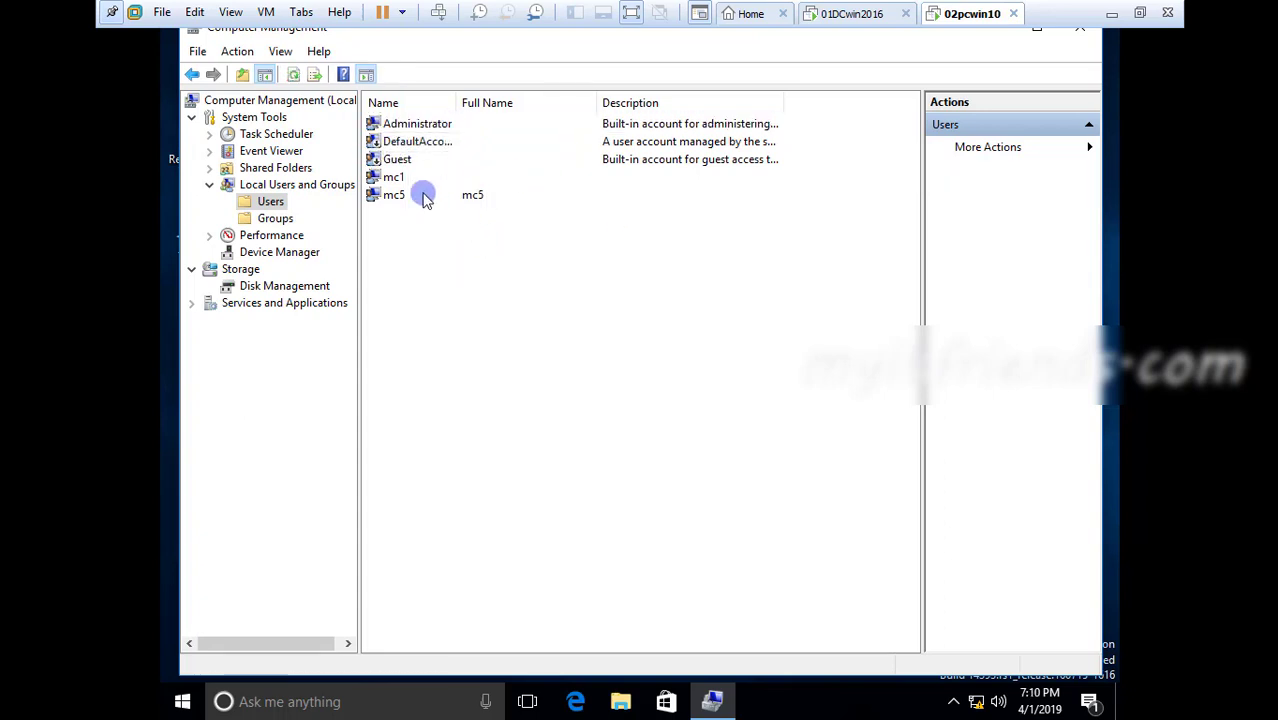
right_click(400, 131)
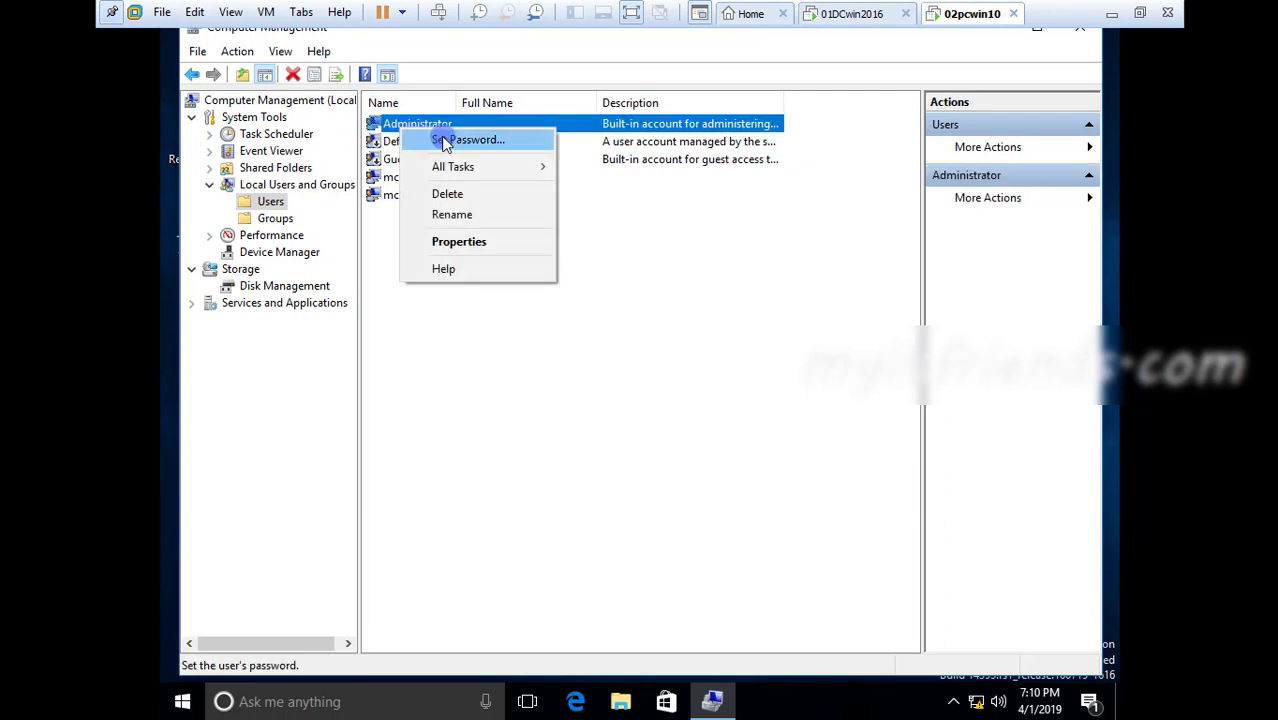
click(466, 245)
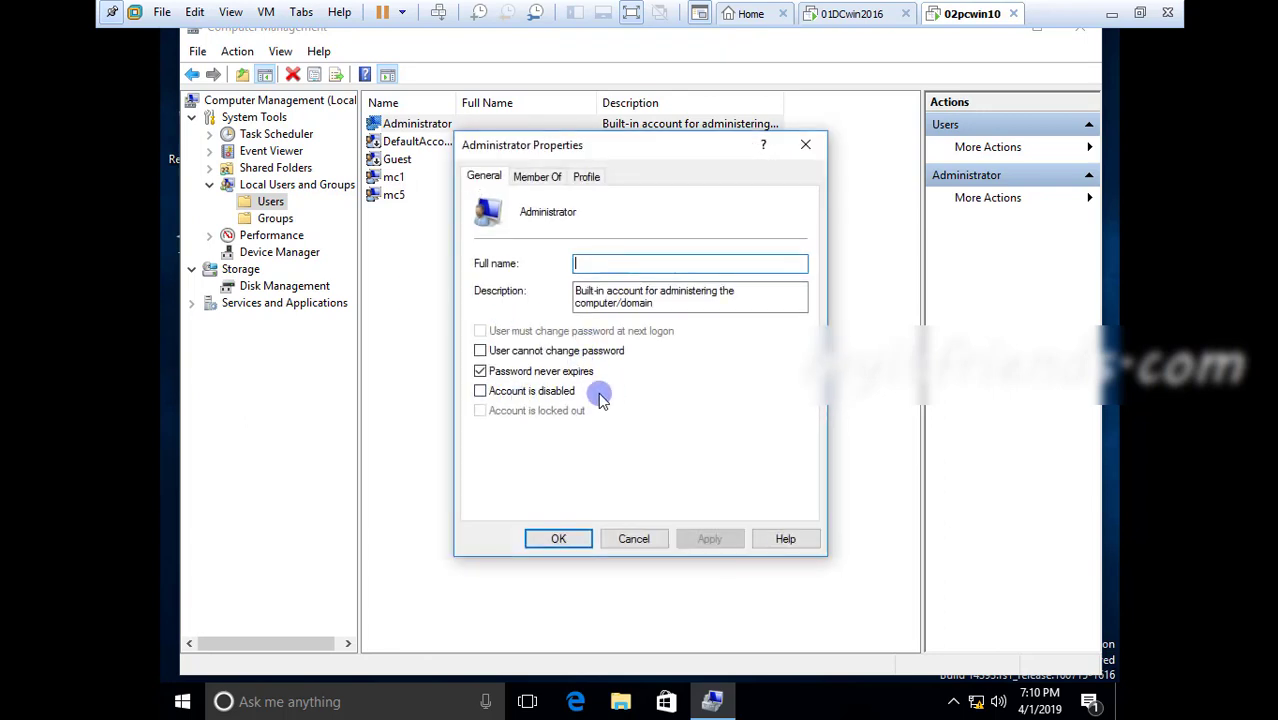
click(416, 304)
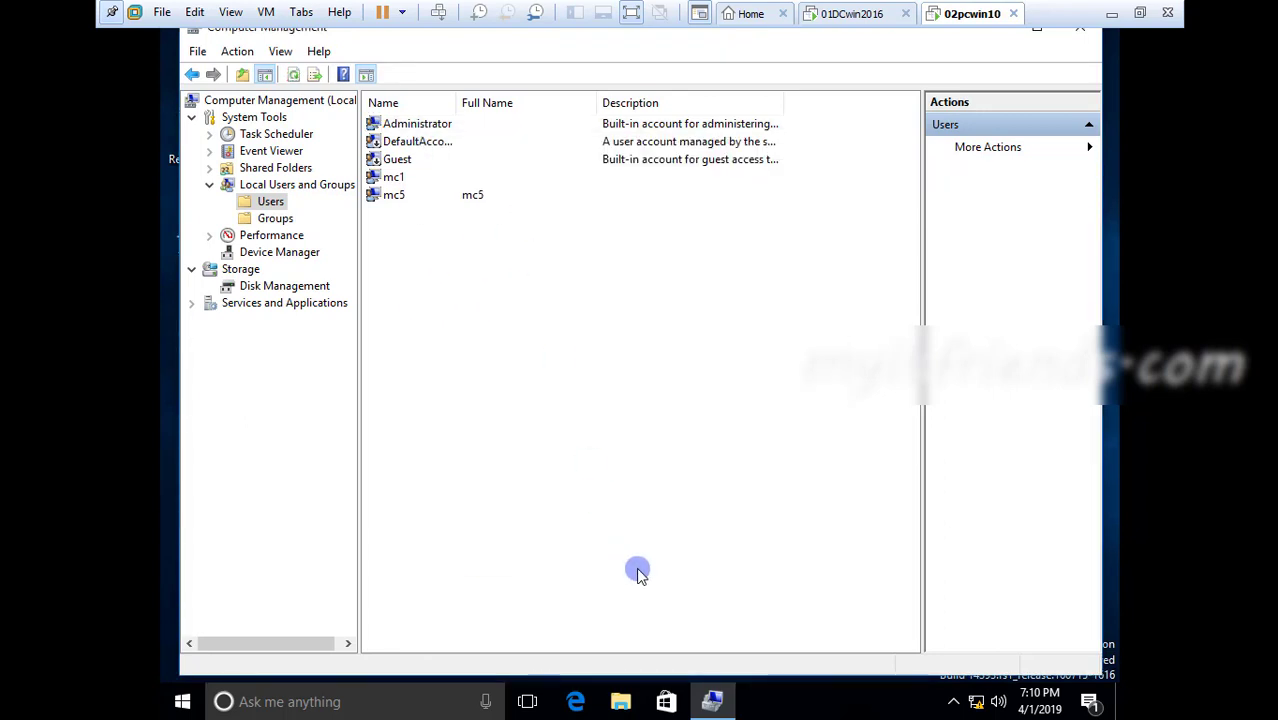
click(1079, 38)
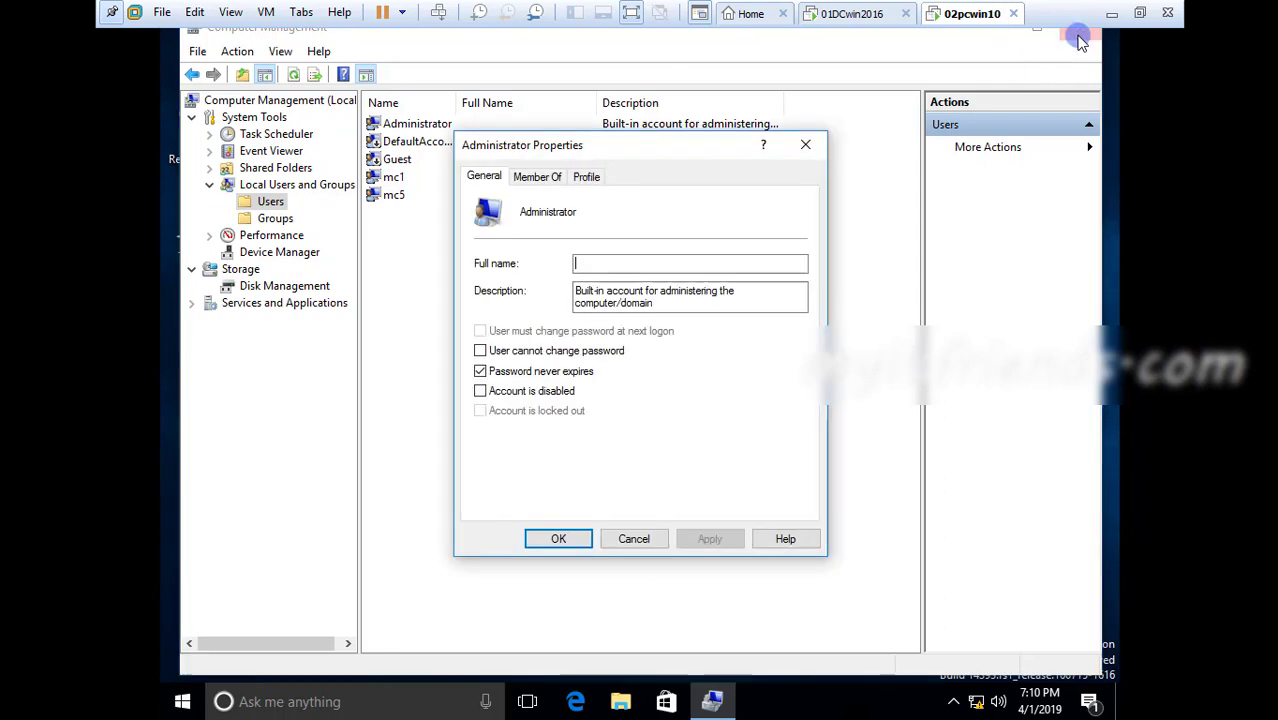
Close the Administrator account properties and Computer Management, and refresh the client desktop
click(829, 286)
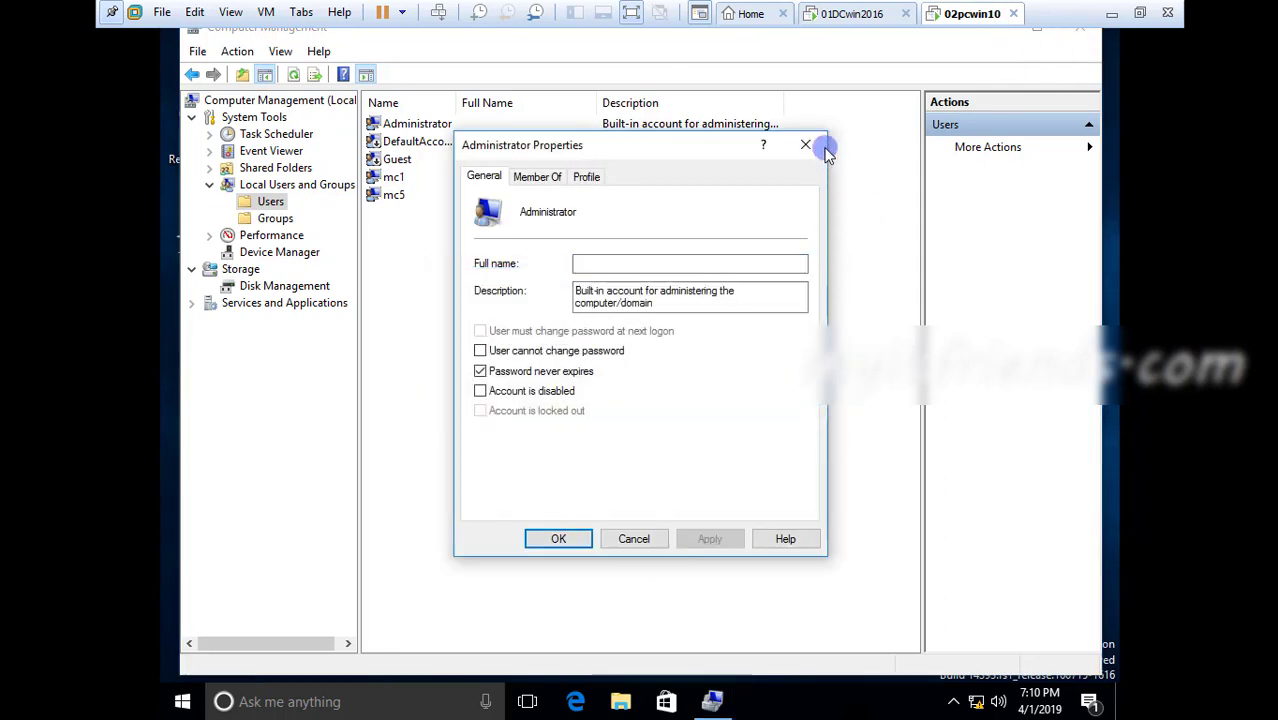
click(806, 145)
drag(871, 52, 836, 103)
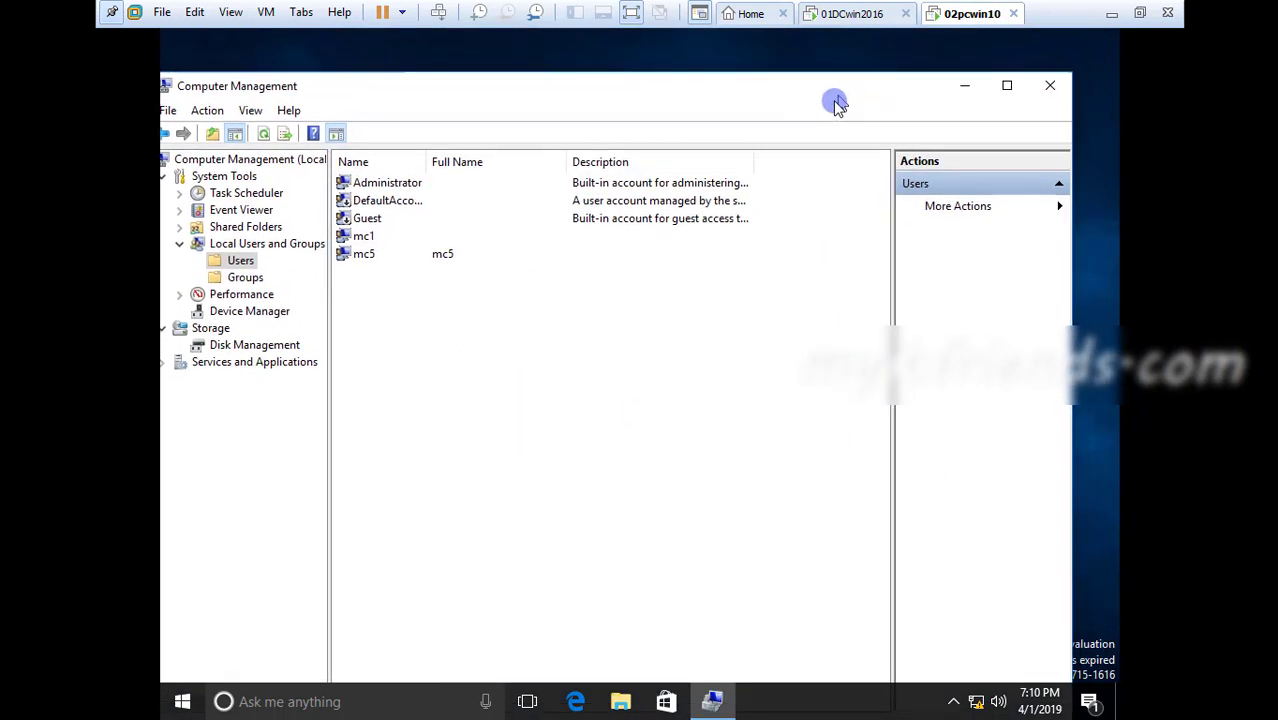
click(1050, 102)
right_click(742, 146)
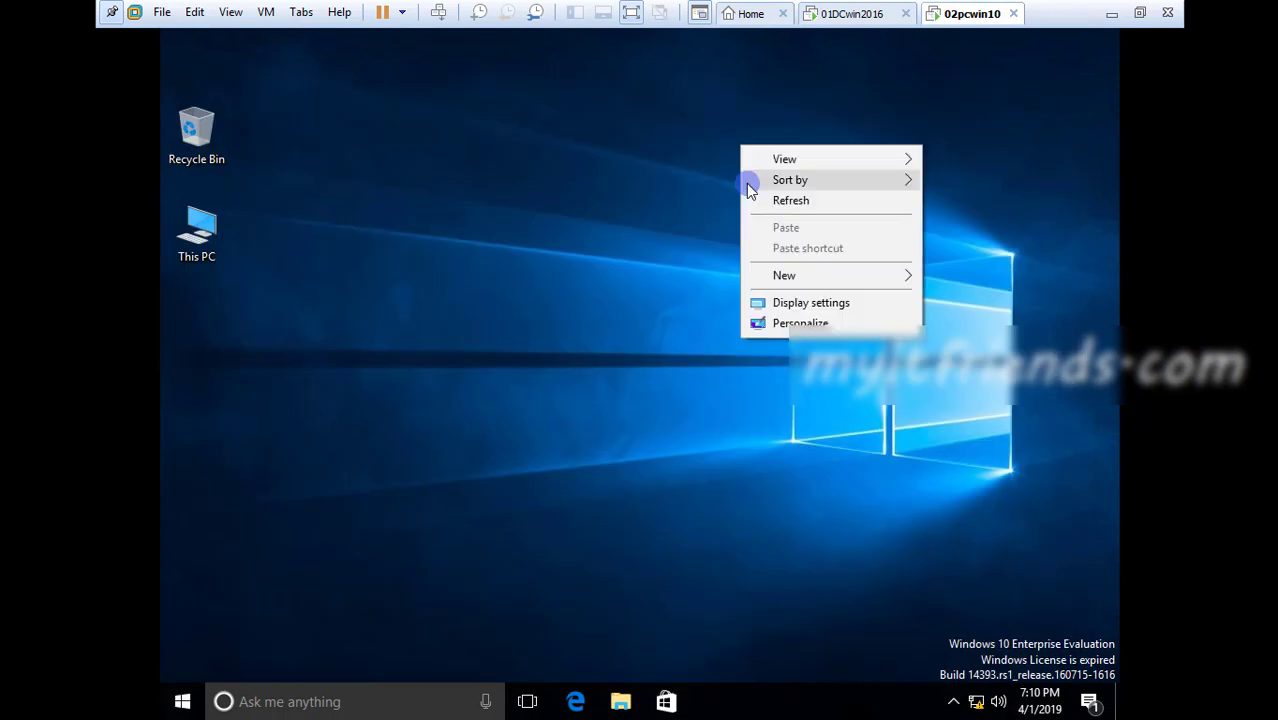
click(762, 196)
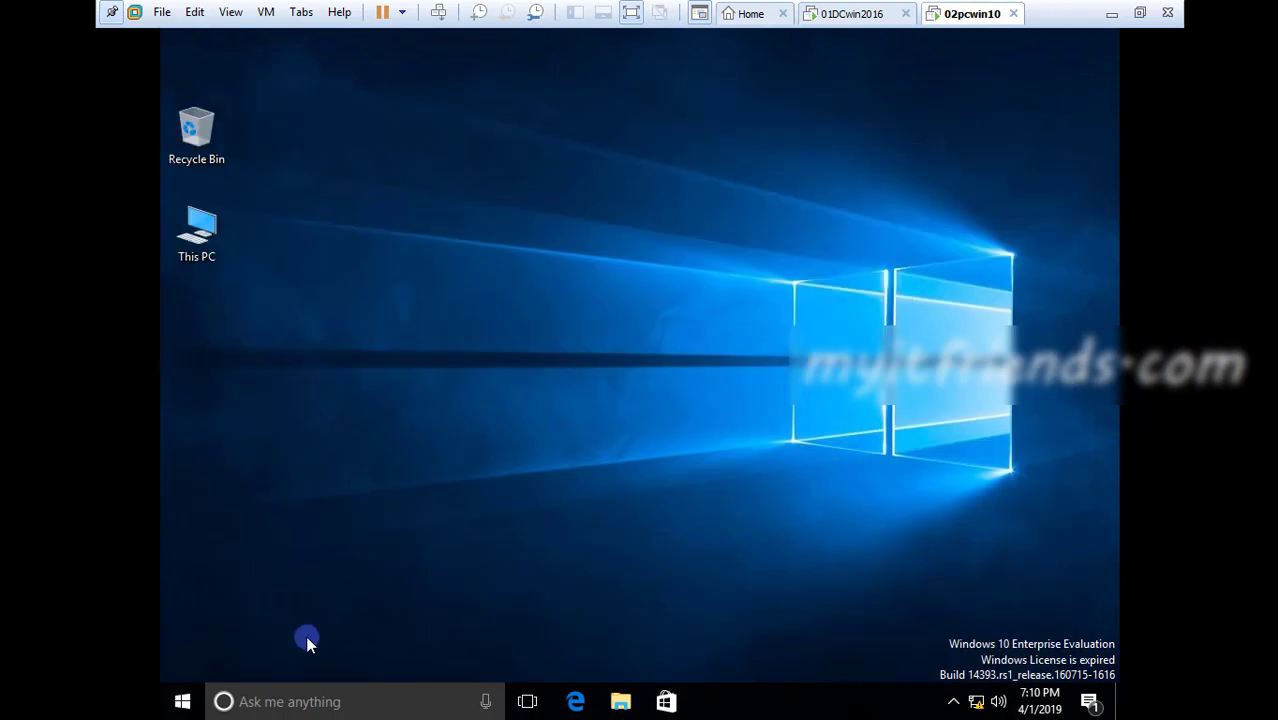
Switch to the MyPaint network diagram to review the server and client addresses, and return to the 02pcwin10 virtual machine
click(1114, 16)
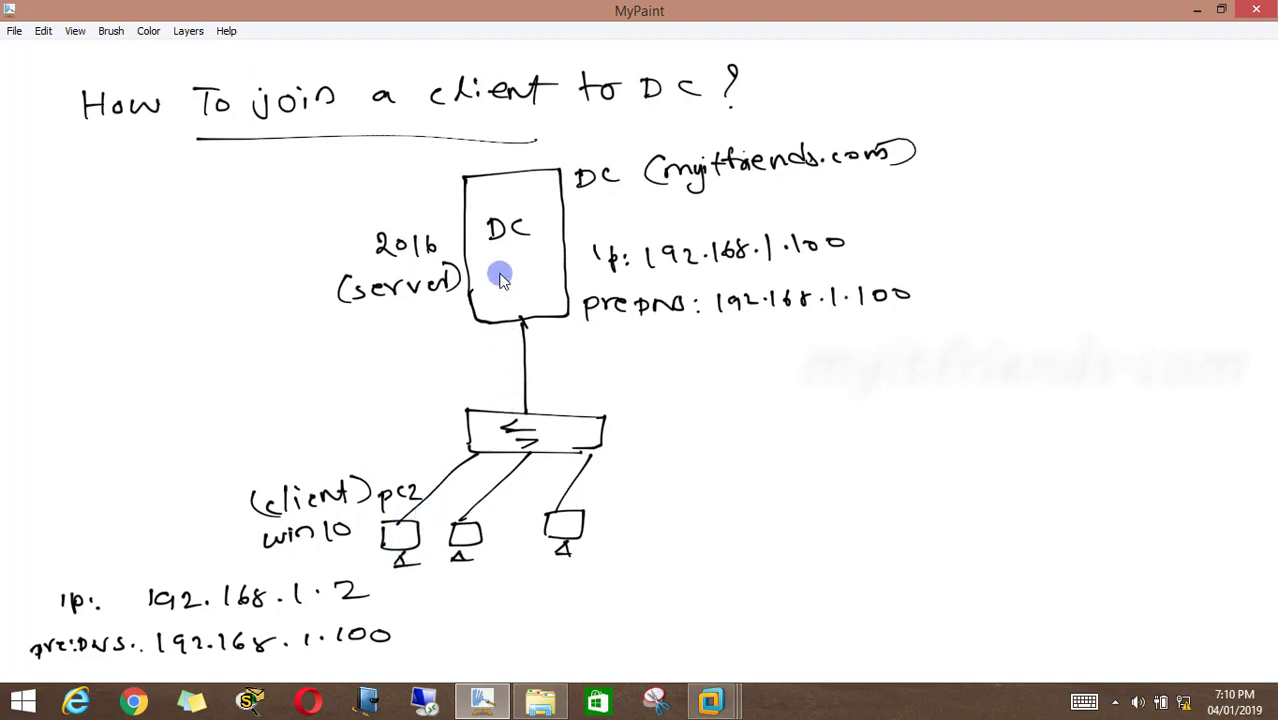
mouse_move(712, 700)
click(936, 602)
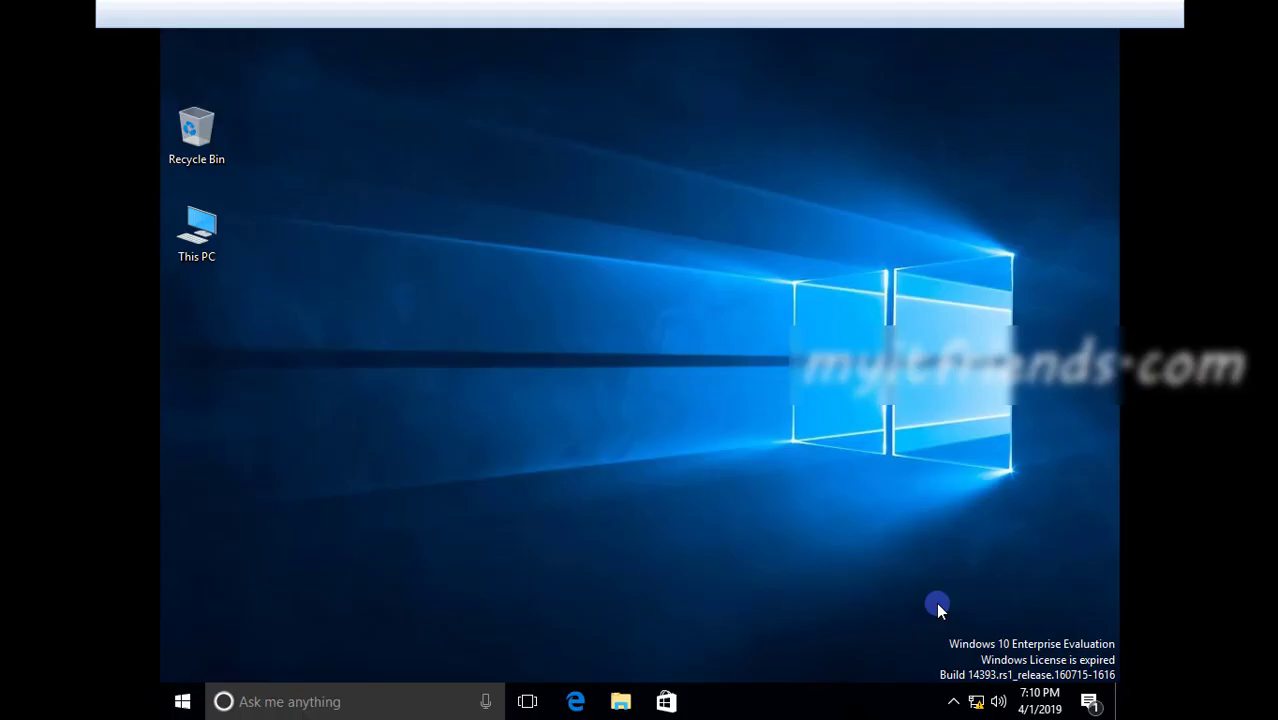
Test the connection to the domain controller by running ping 192.168.1.100 in an administrator Command Prompt, and close it
right_click(183, 700)
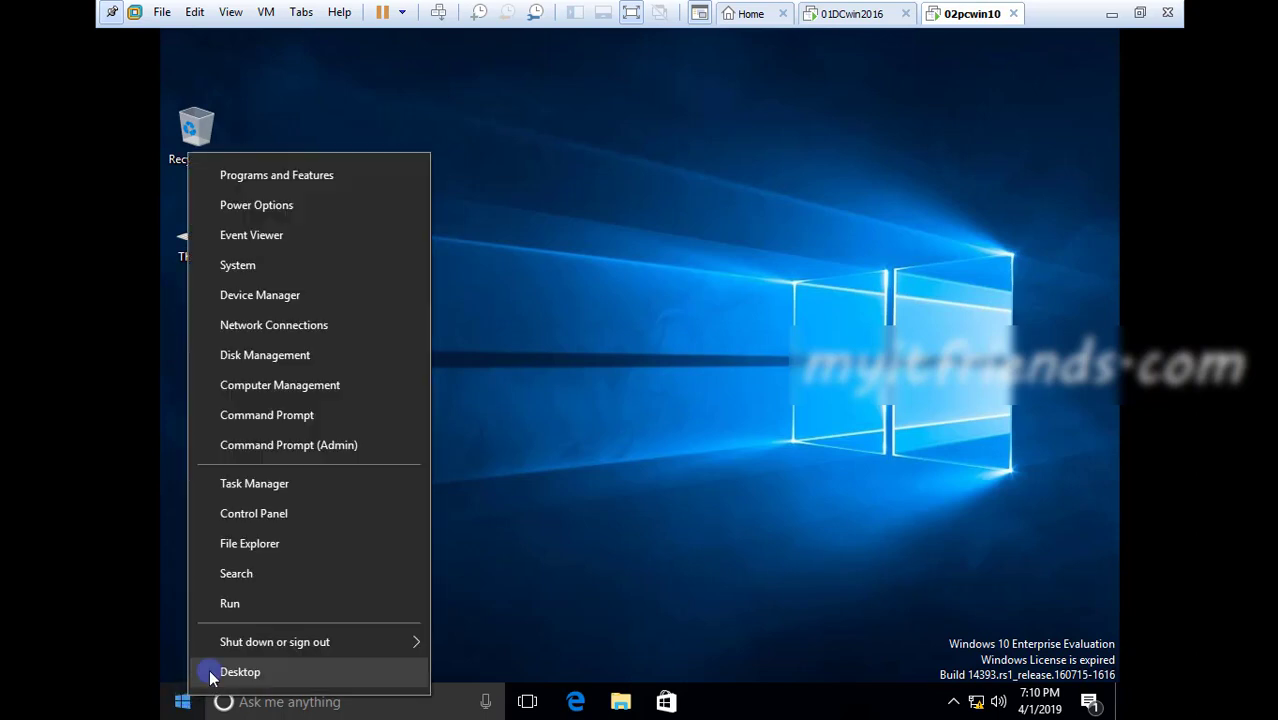
click(299, 449)
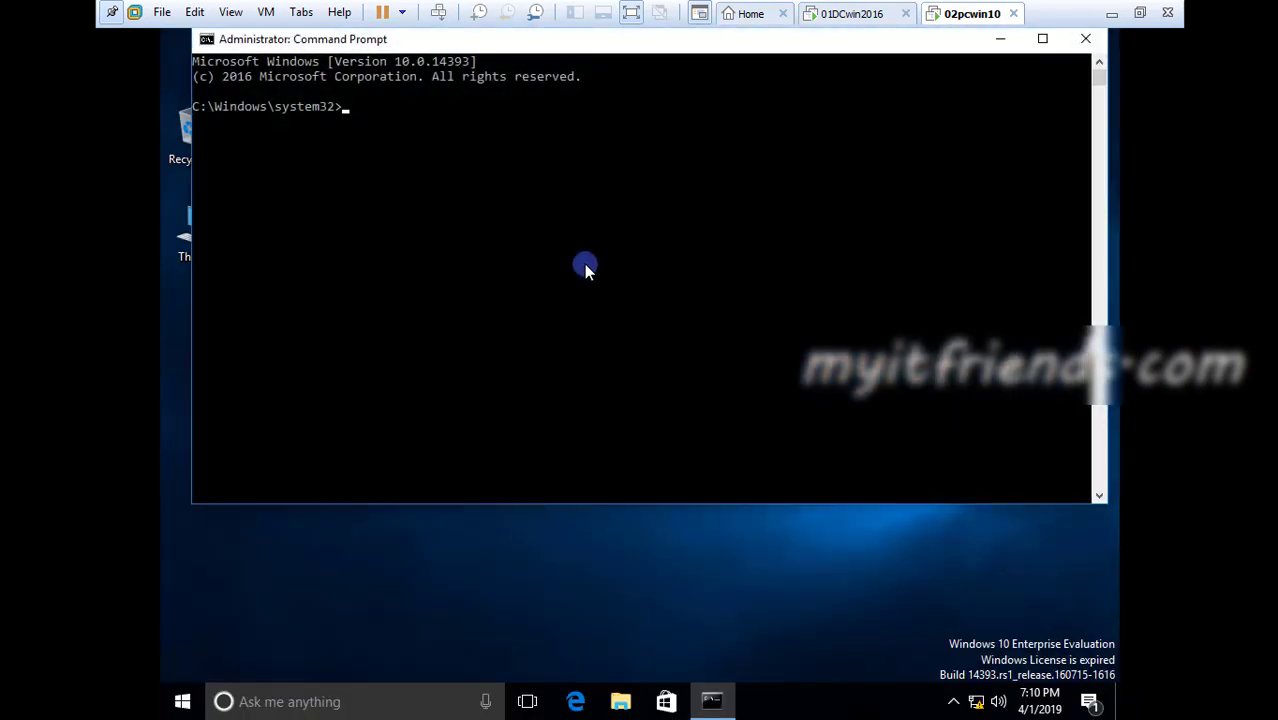
text(ping 192.168.1.100)
key(Return)
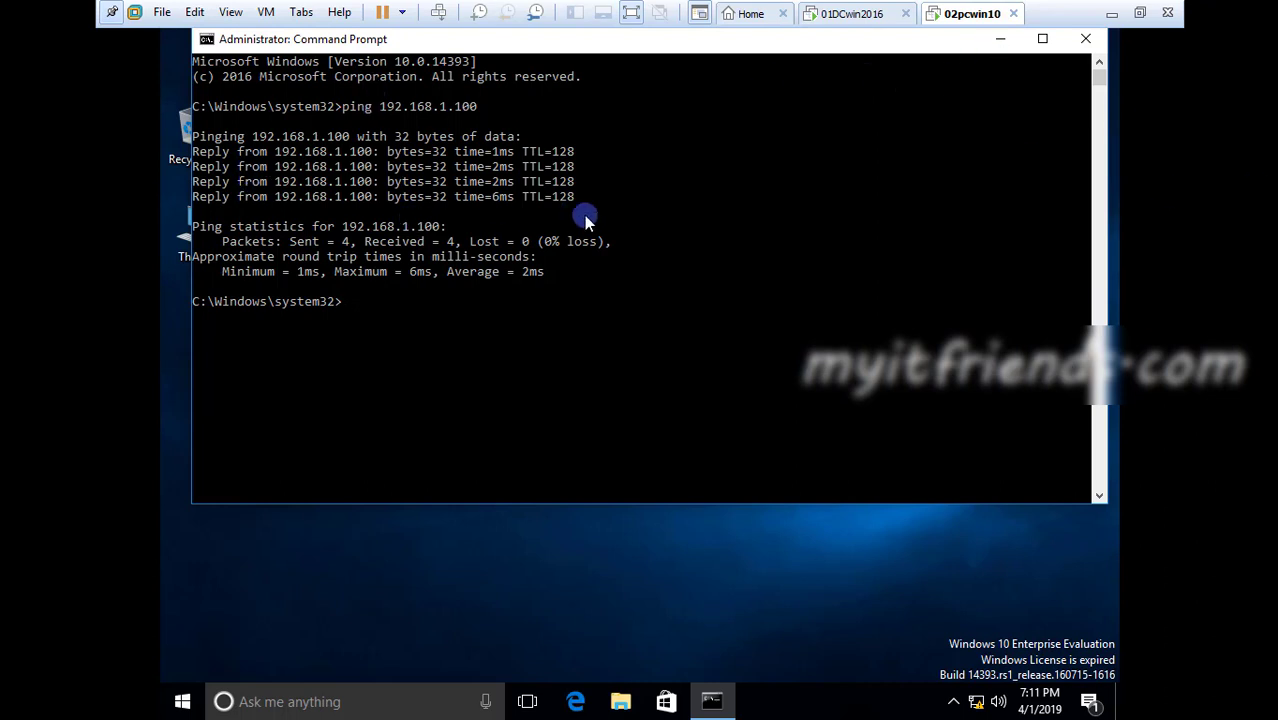
click(1085, 40)
Refresh the client desktop and open the Computer Name/Domain Changes dialog from This PC's system properties
right_click(531, 258)
click(551, 315)
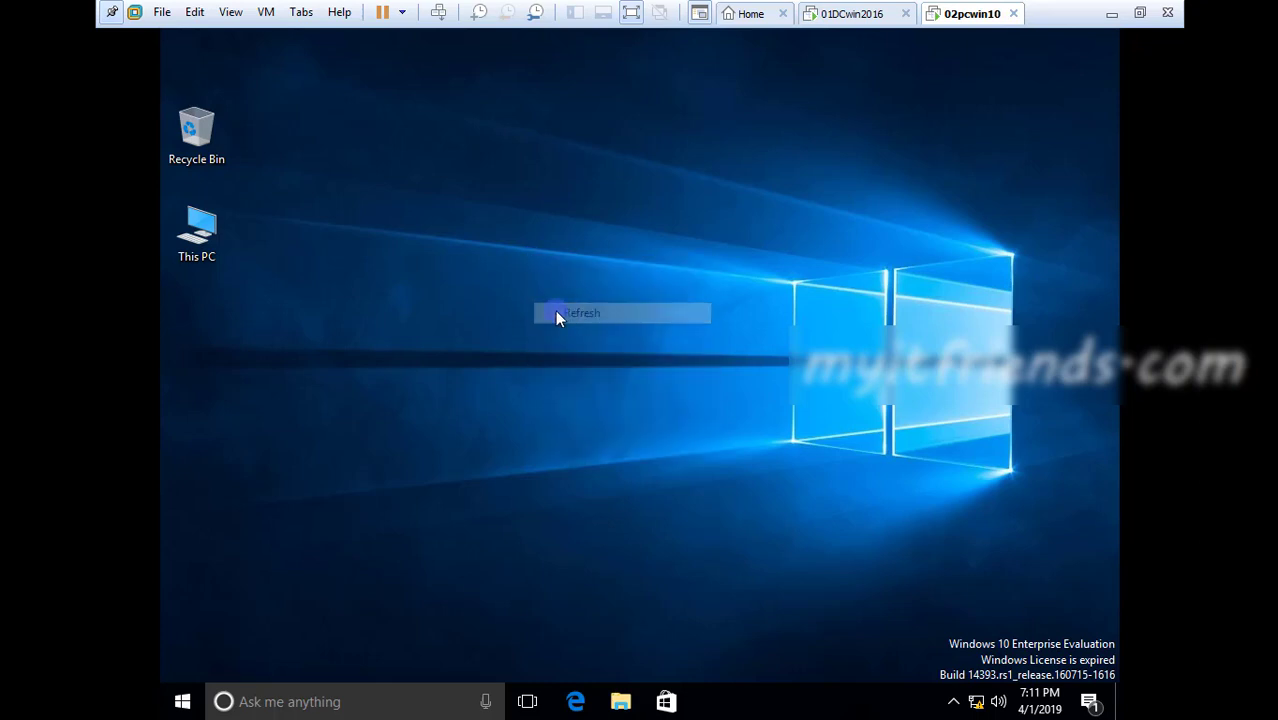
right_click(194, 232)
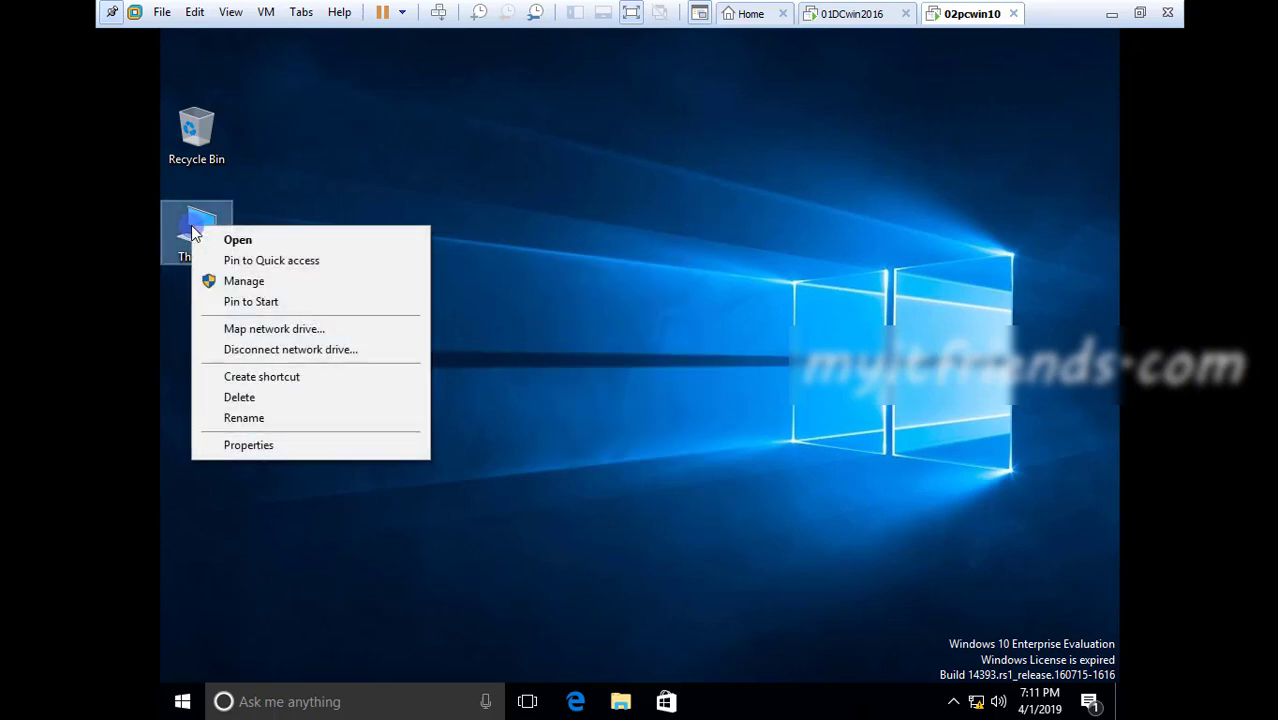
click(250, 445)
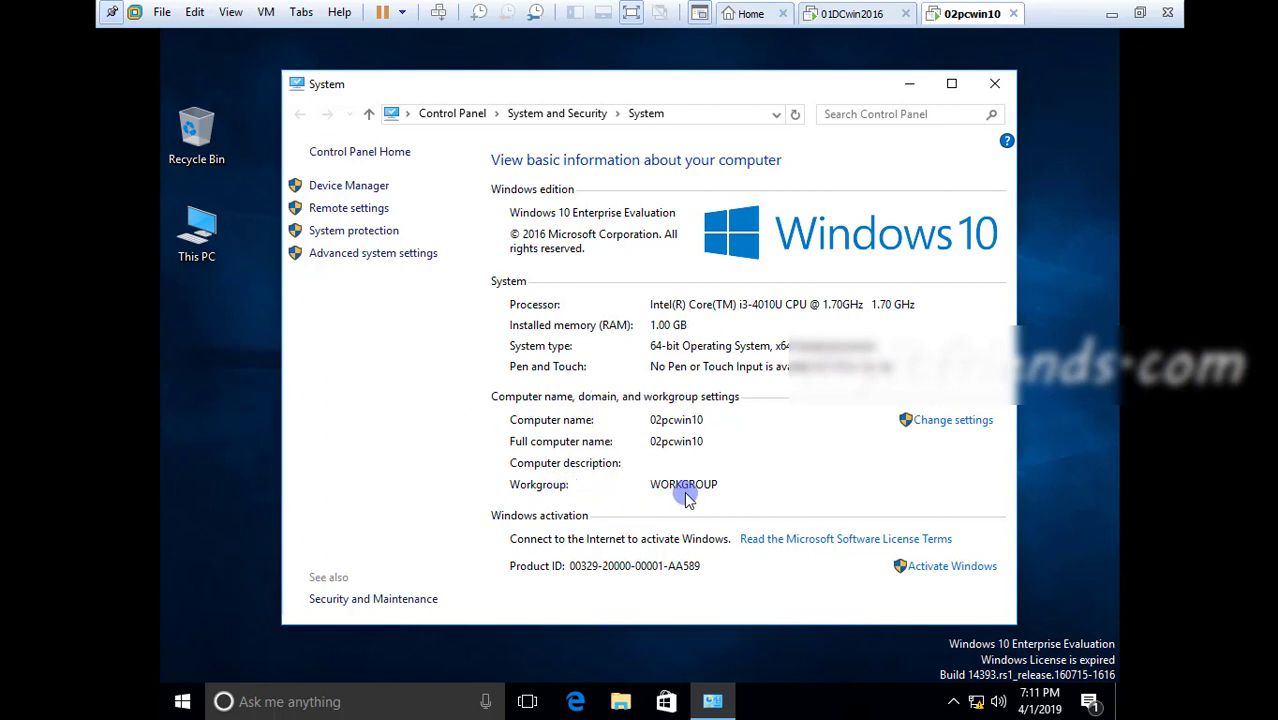
click(931, 424)
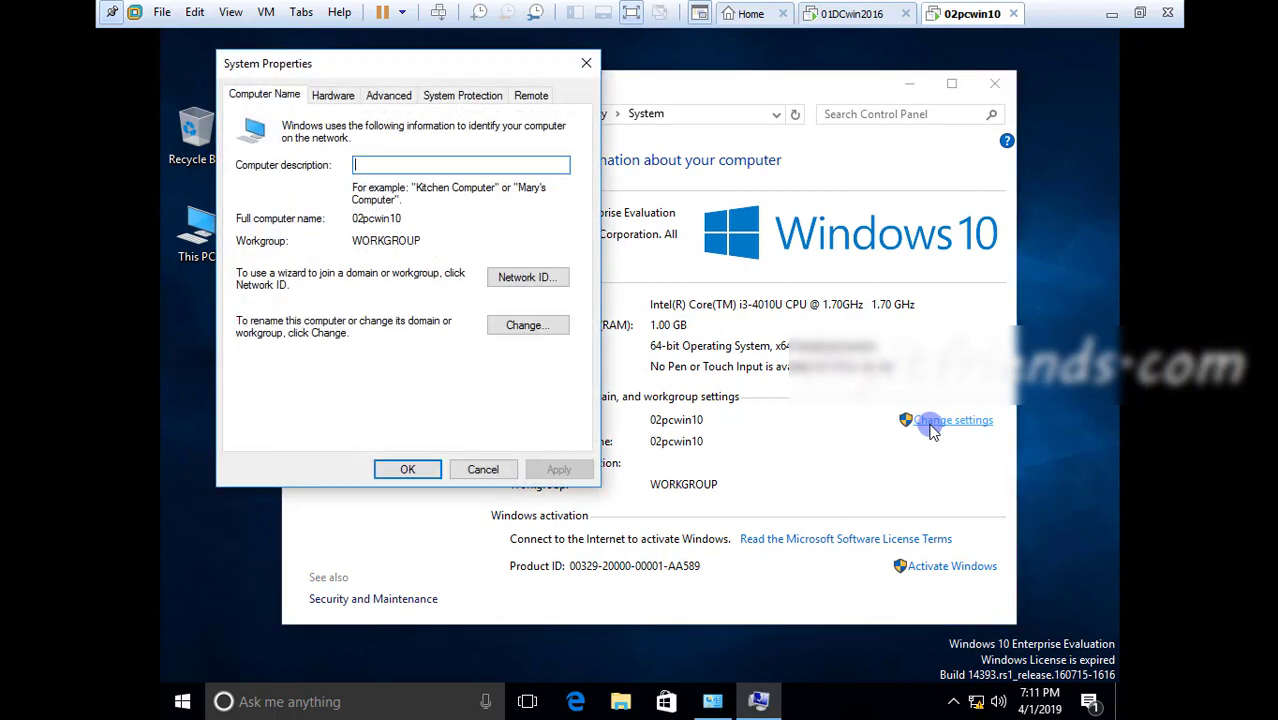
click(530, 325)
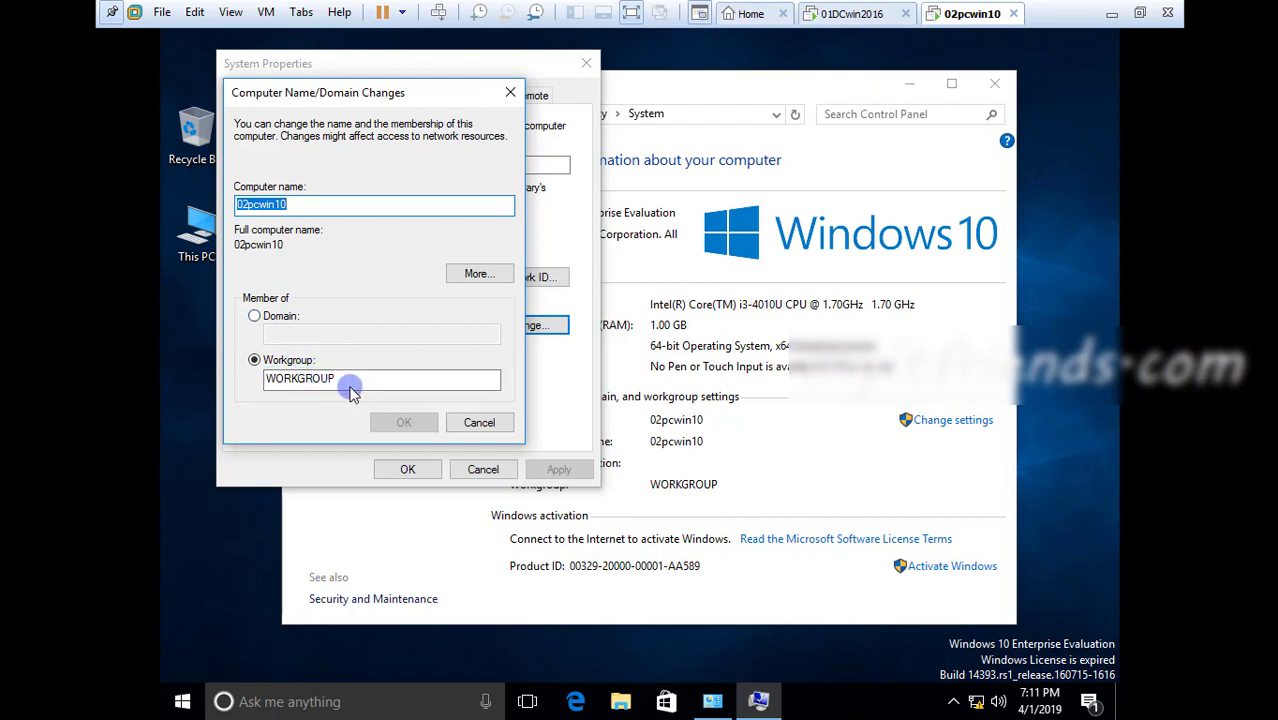
Set the client's membership to the domain myitfriends.com and submit the change
click(276, 318)
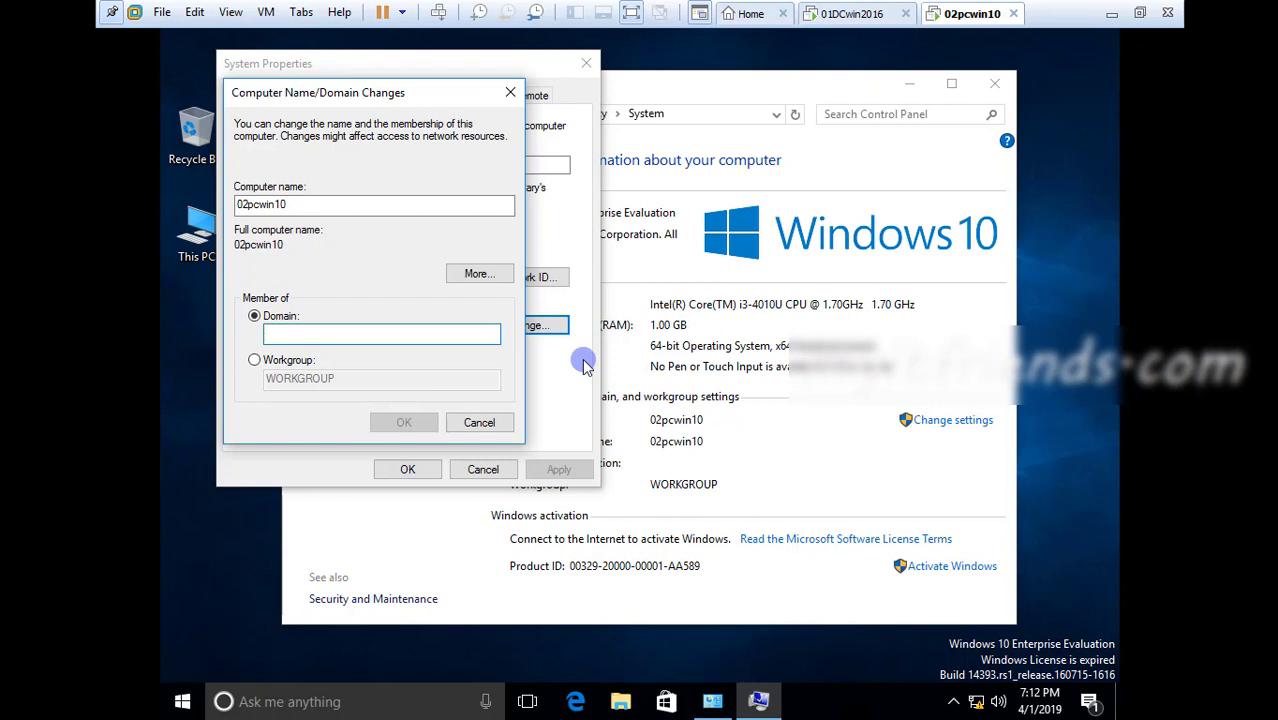
text(my)
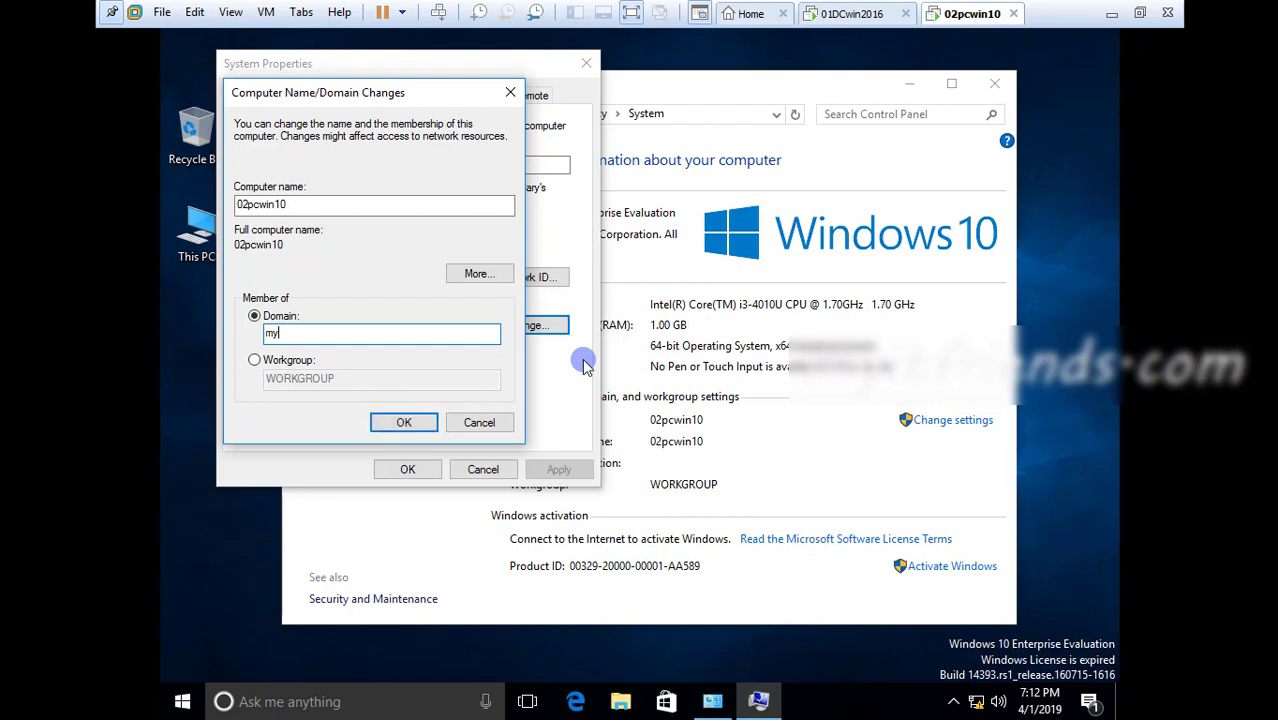
text(itfriends.com)
click(425, 428)
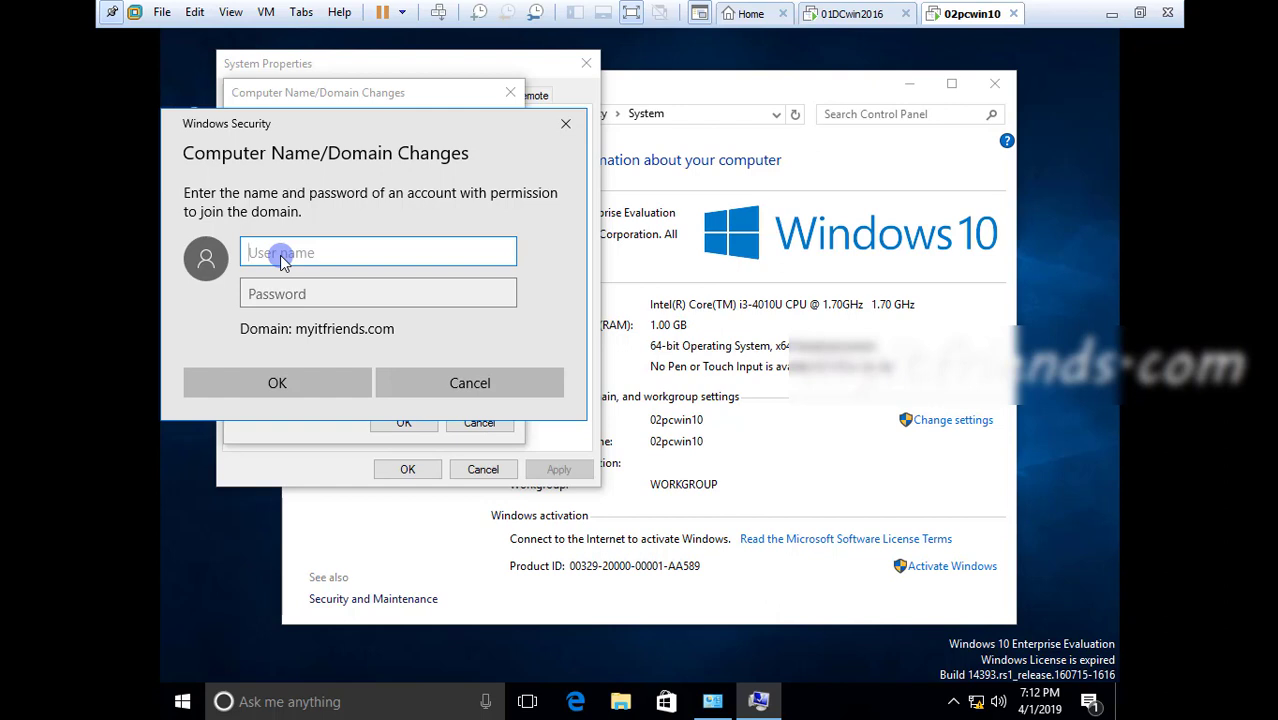
Authorize the domain join with the user name Administrator and the account password, and dismiss the welcome message
text(Administrator)
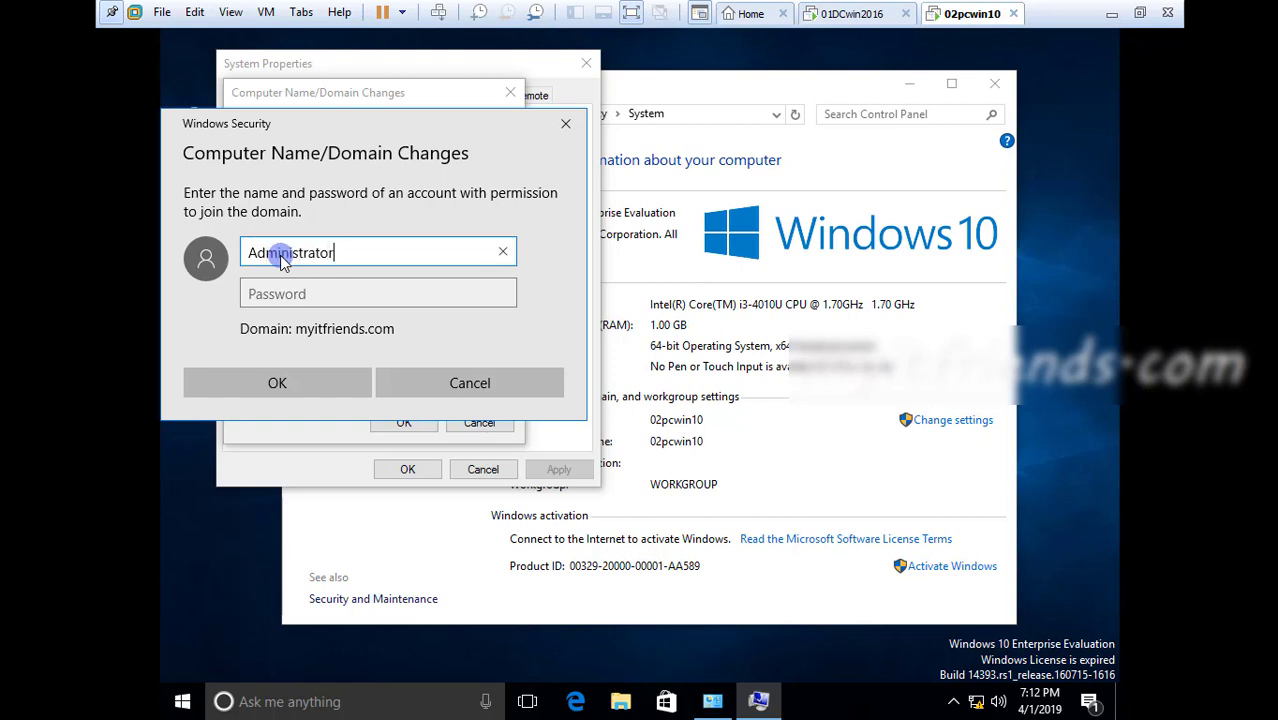
key(Tab)
text(•••••)
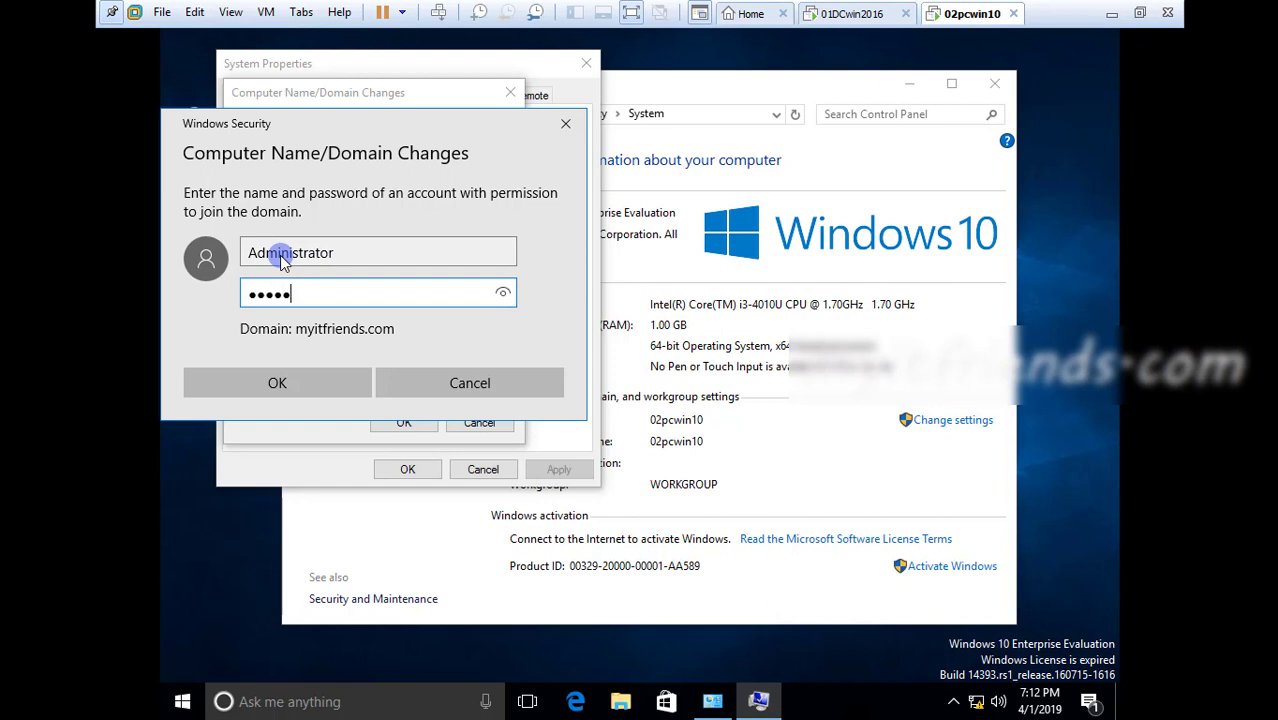
text(••••)
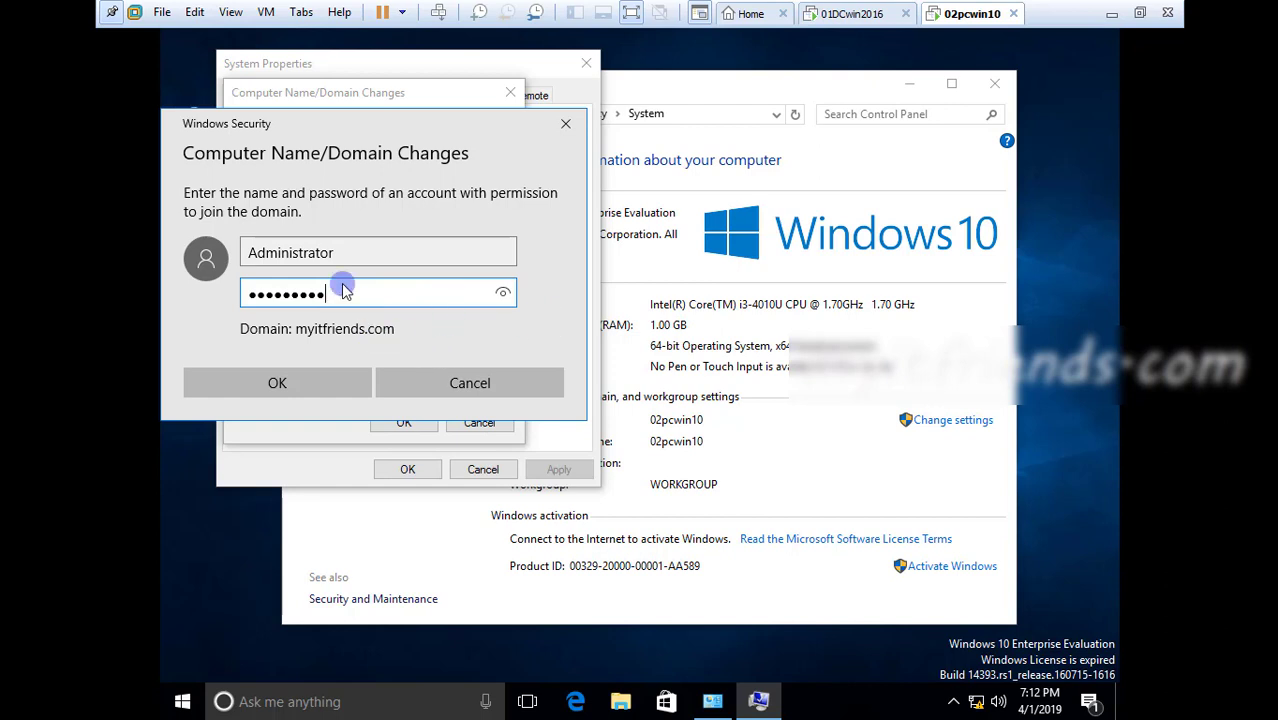
click(345, 390)
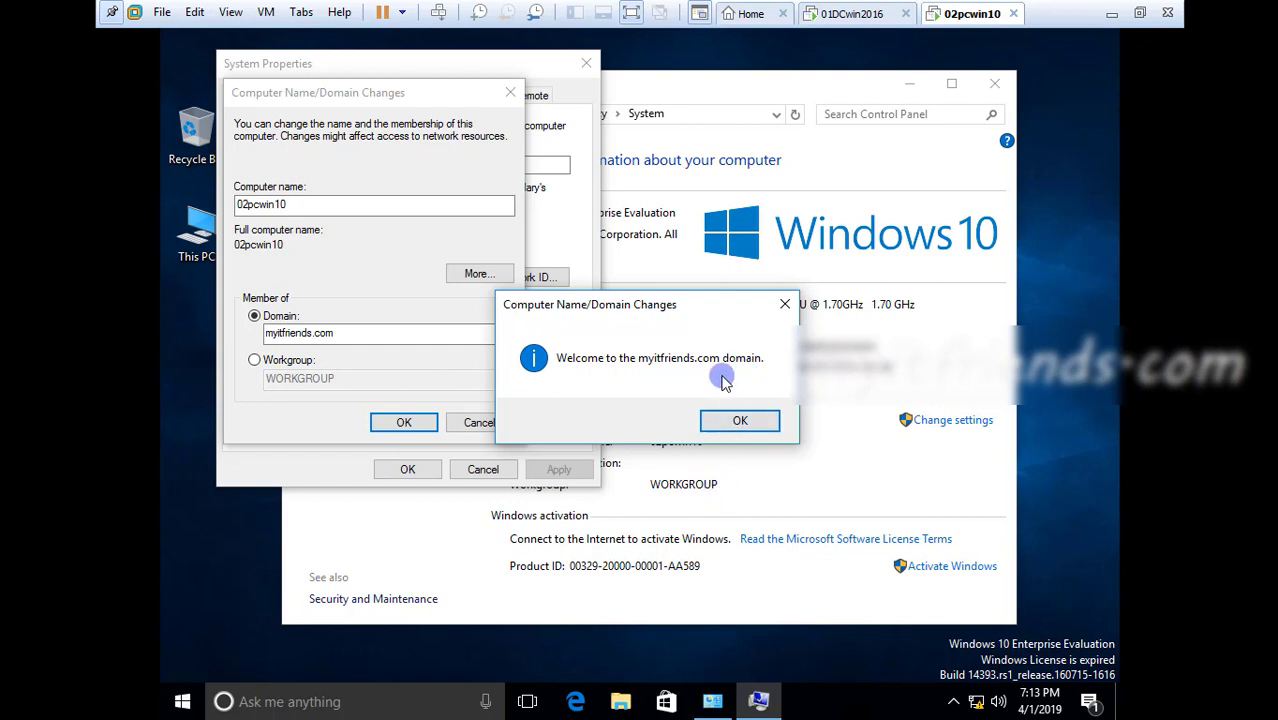
click(752, 425)
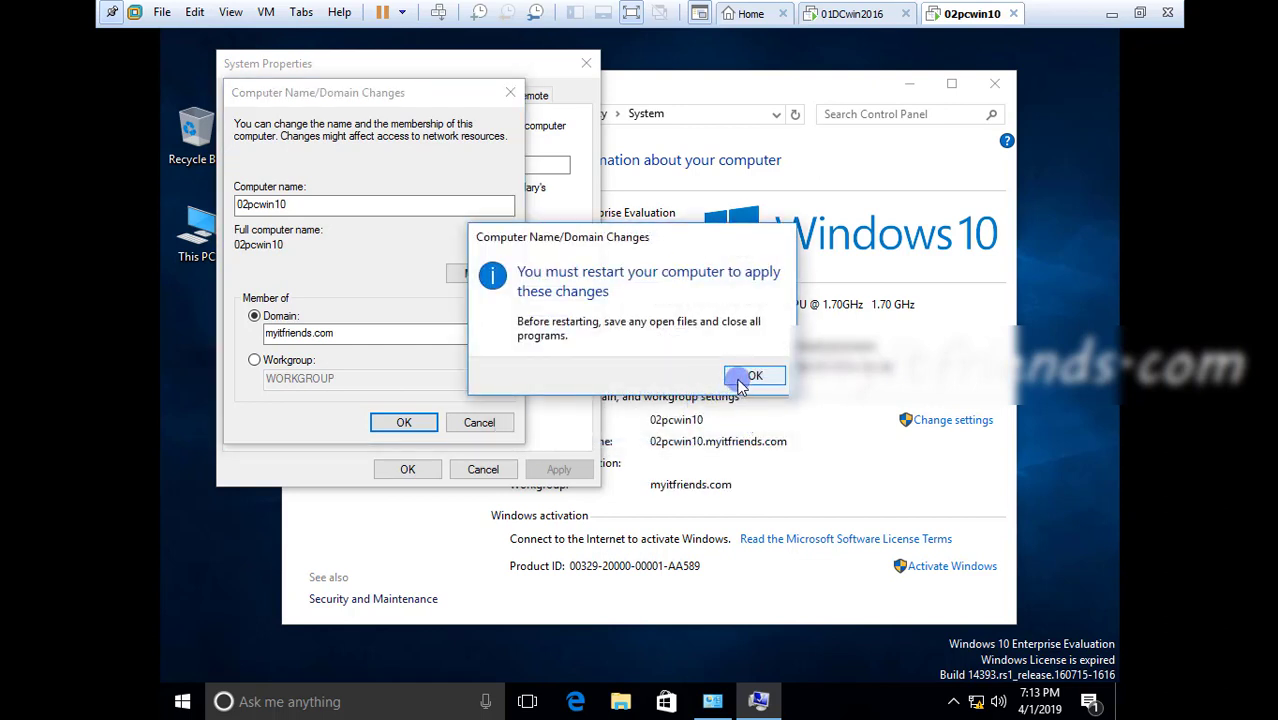
Acknowledge the restart notice, close System Properties, restart the client immediately and minimize the virtual machine window
click(745, 380)
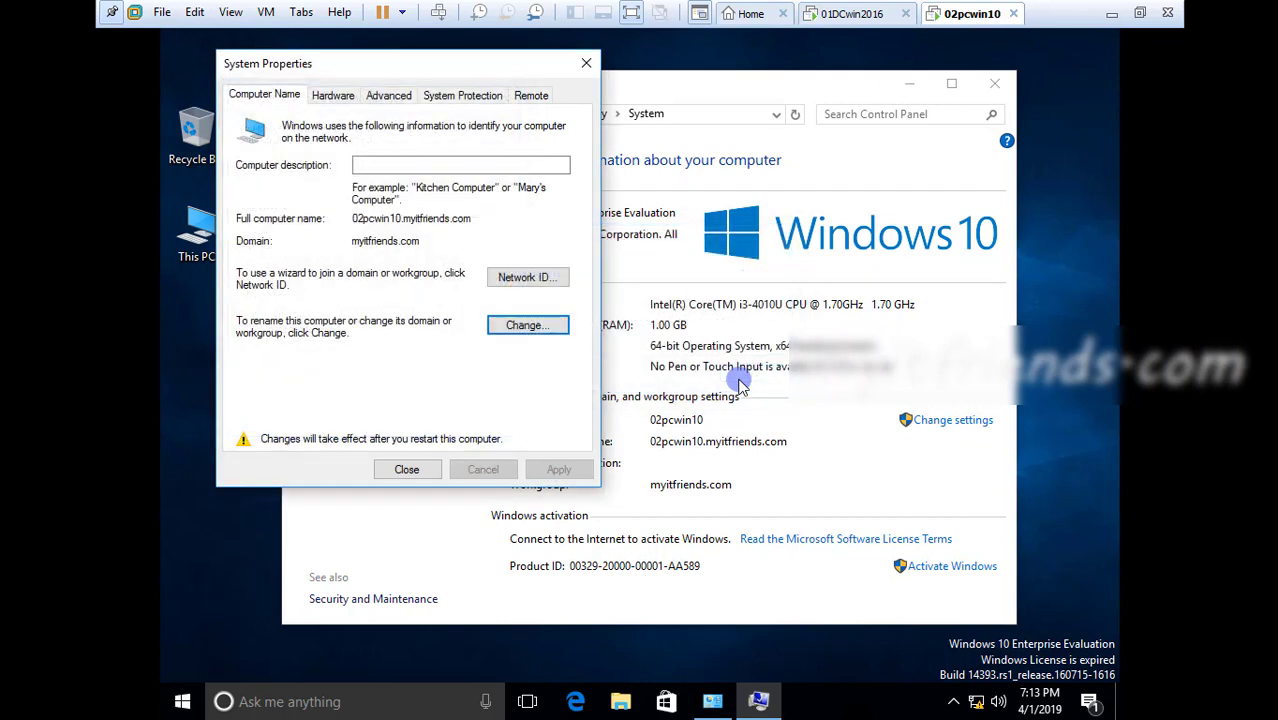
click(408, 470)
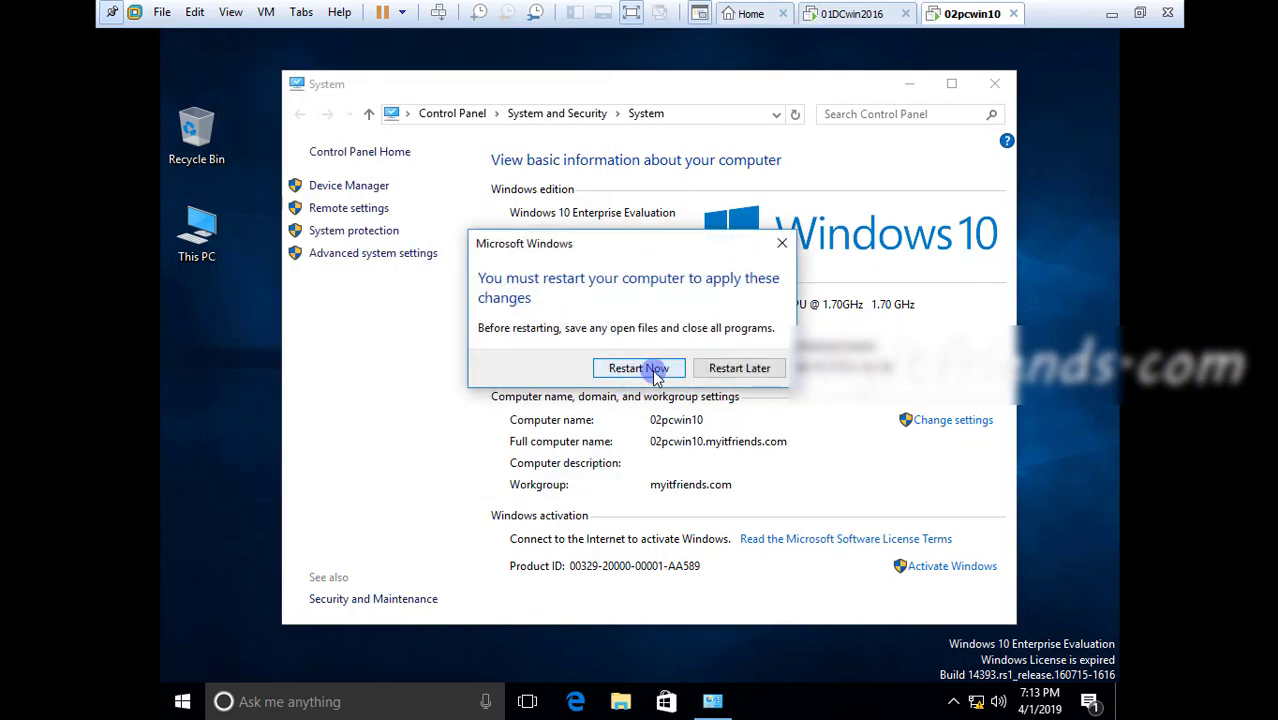
click(654, 369)
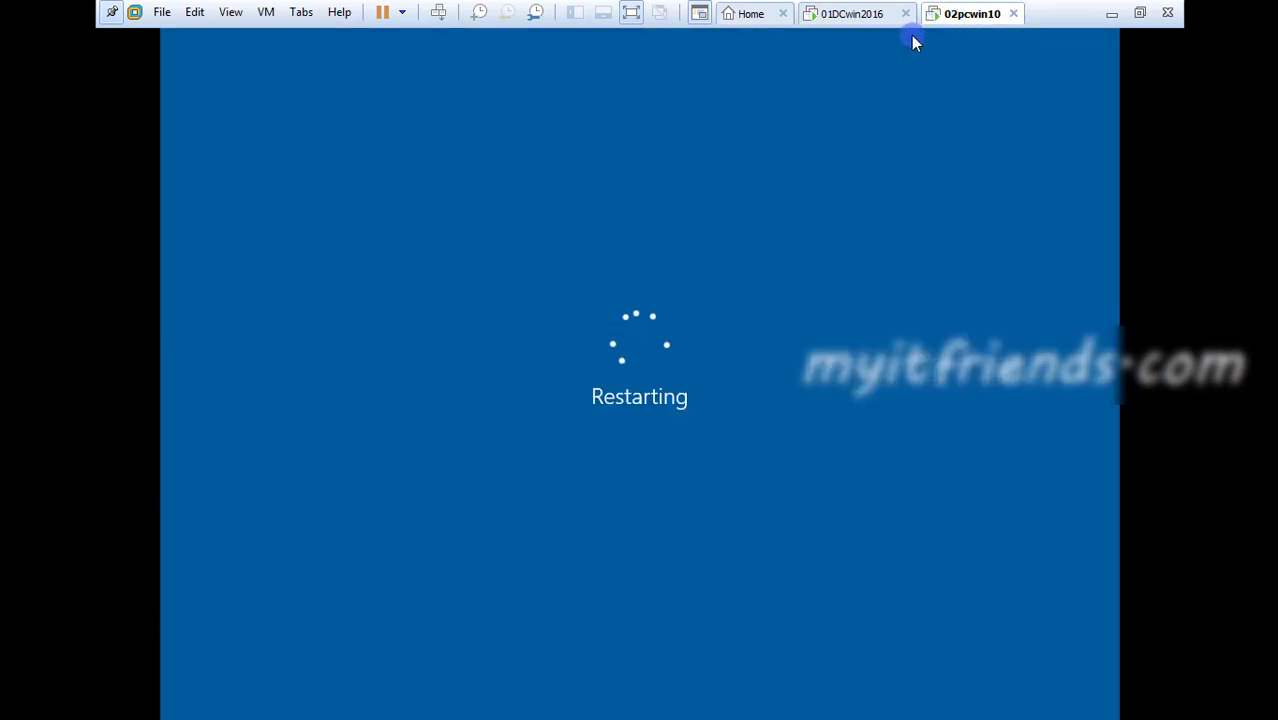
click(1113, 15)
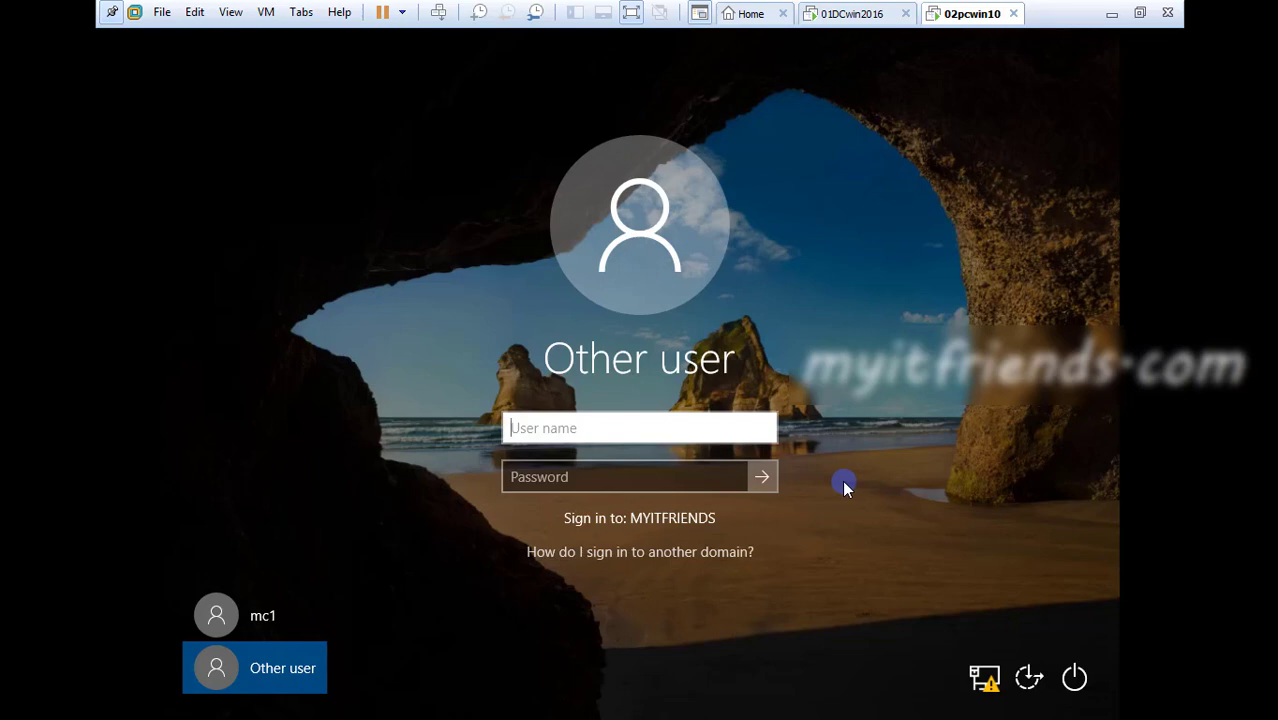
Switch to the 01DCwin2016 virtual machine and close its IPv4 properties, Ethernet0 properties and network windows
click(860, 16)
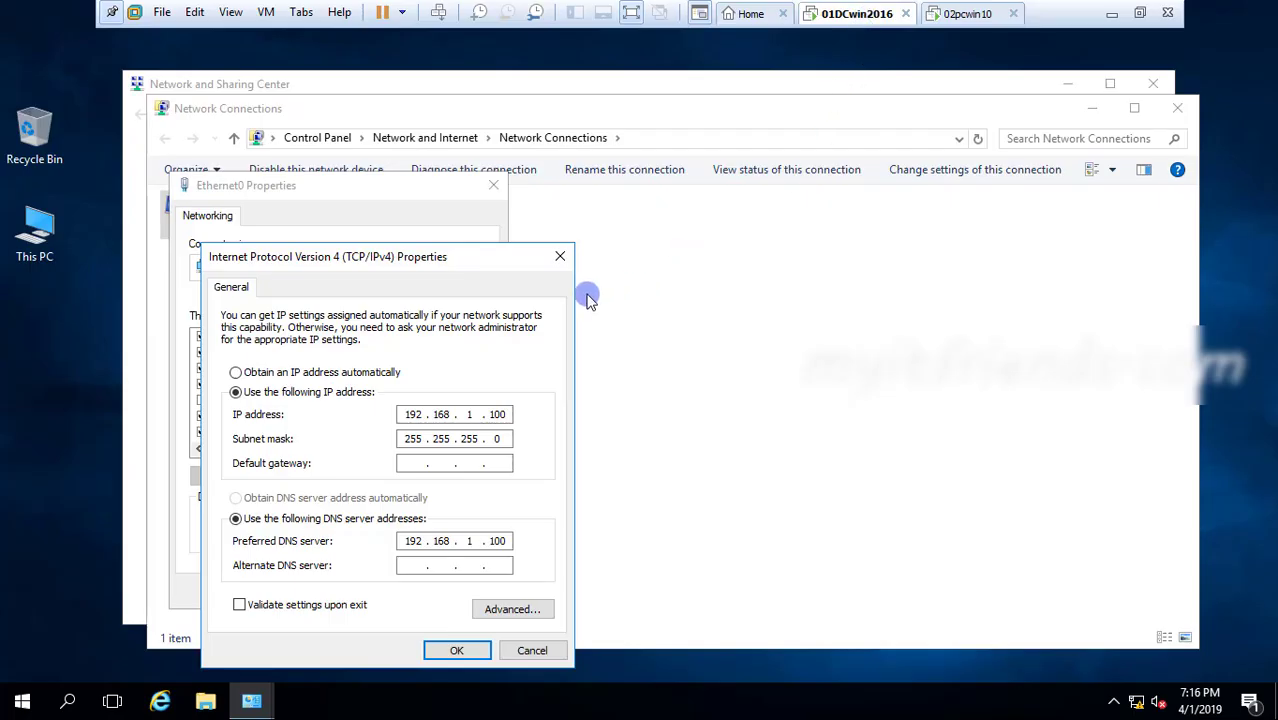
click(560, 256)
click(494, 188)
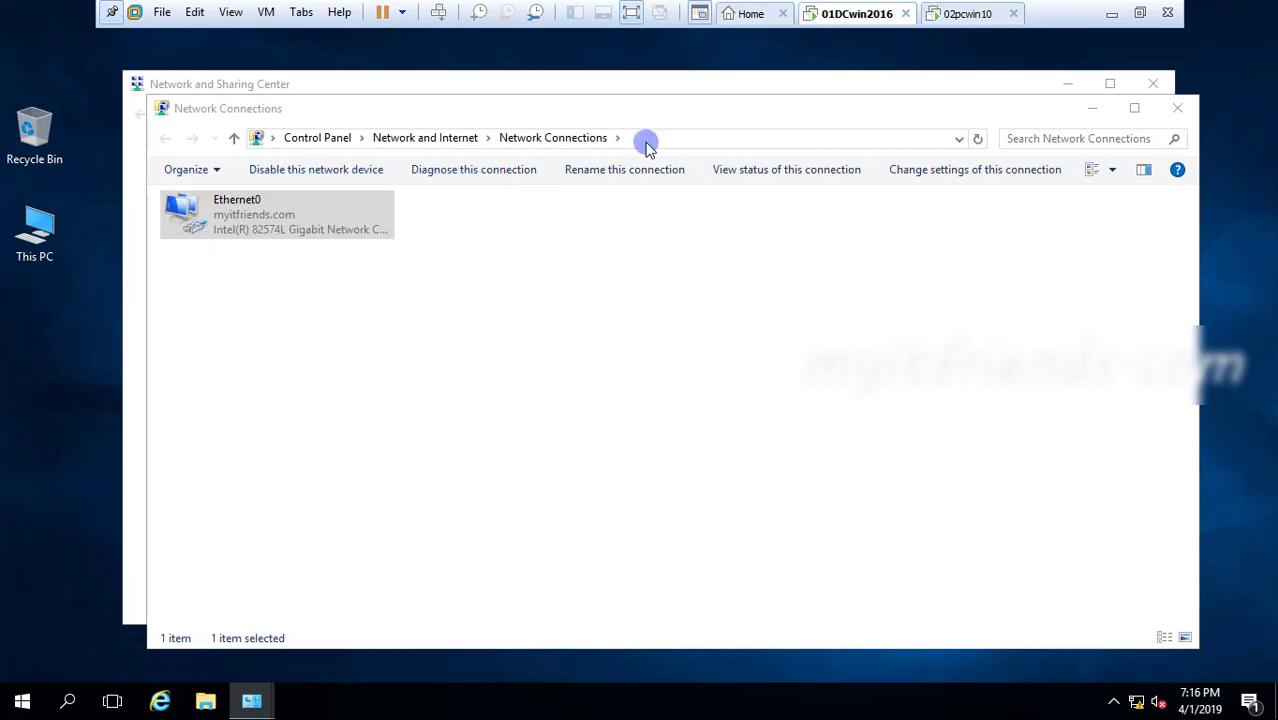
click(1166, 100)
click(1156, 85)
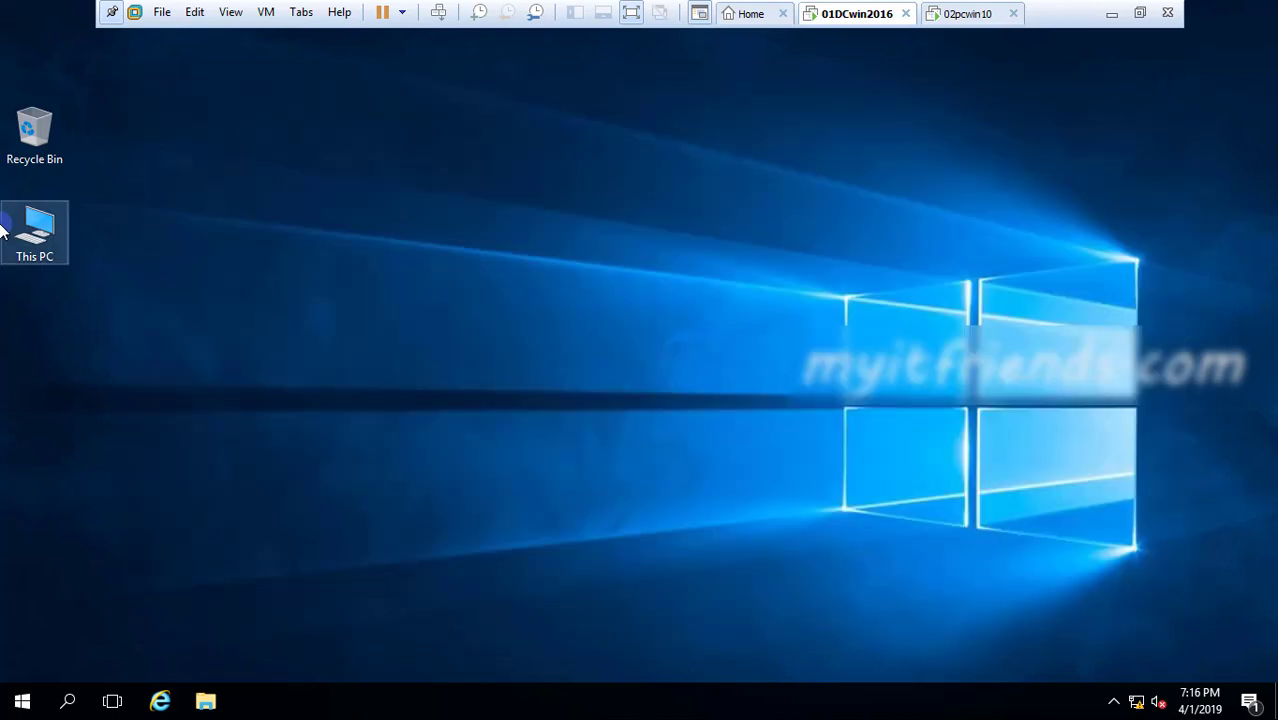
Open Server Manager on the domain controller by managing This PC, and launch Active Directory Users and Computers in a maximized window
right_click(37, 237)
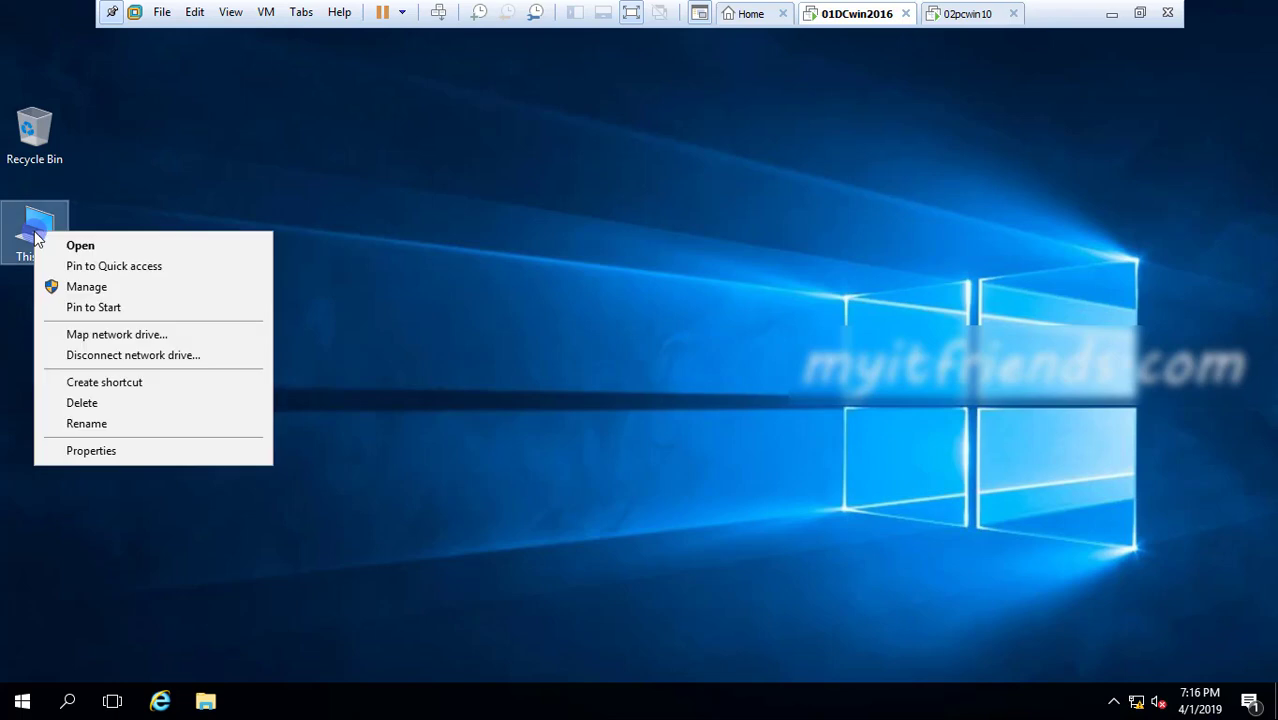
click(52, 287)
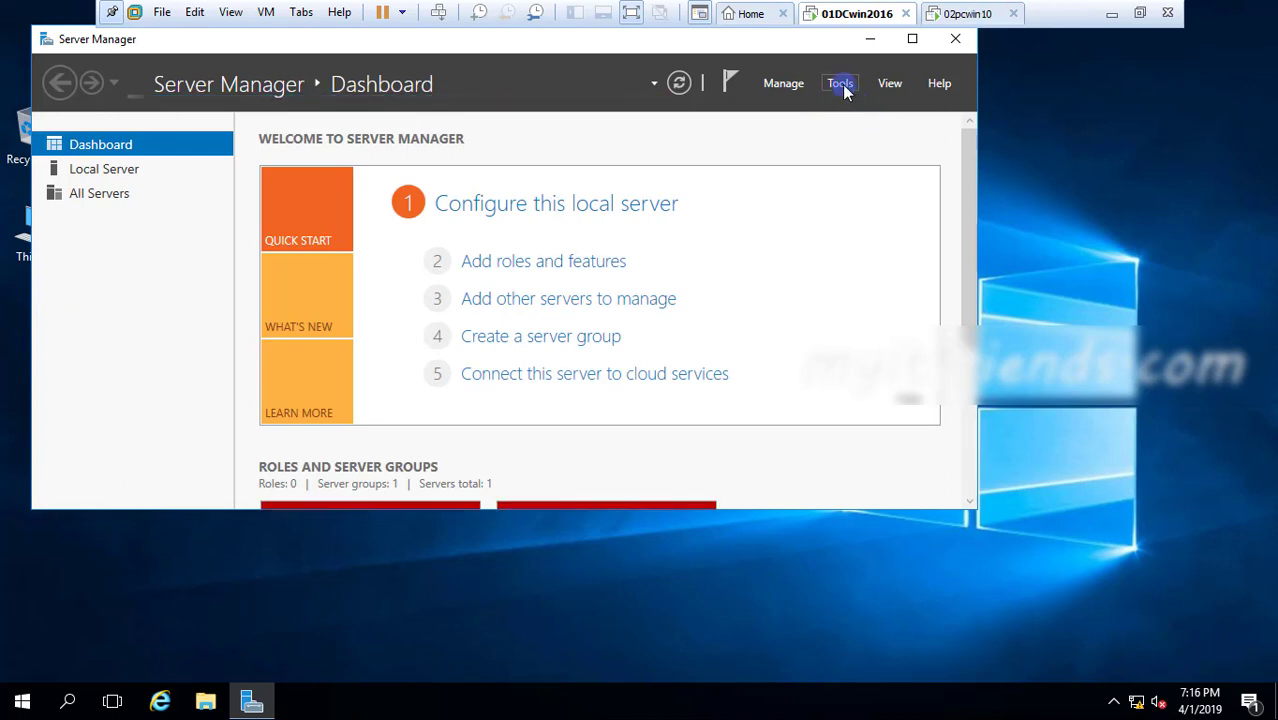
click(841, 85)
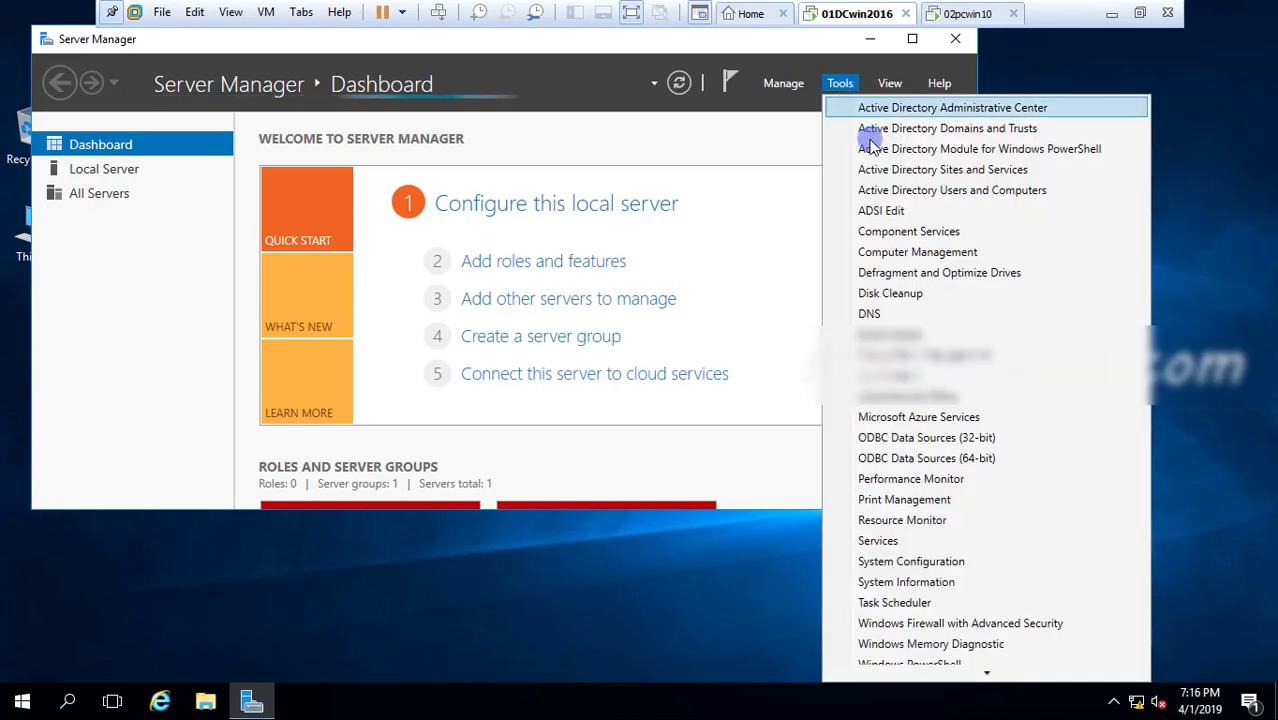
click(940, 195)
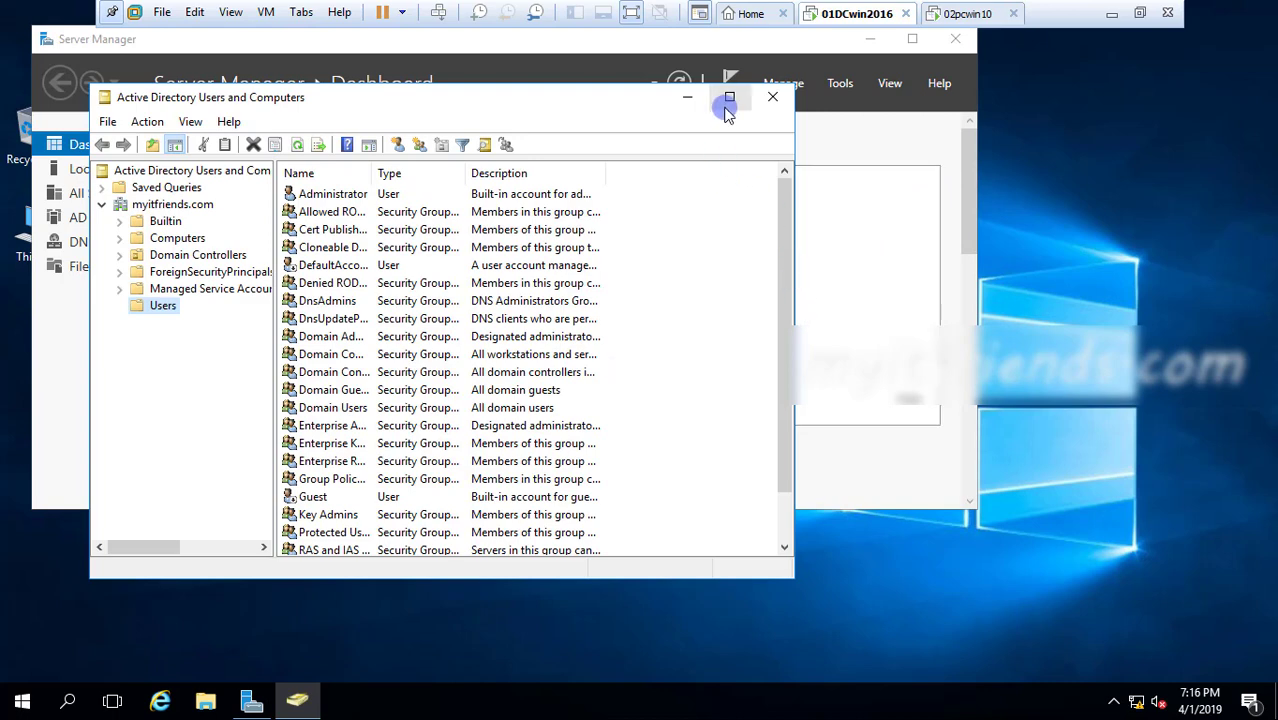
click(729, 99)
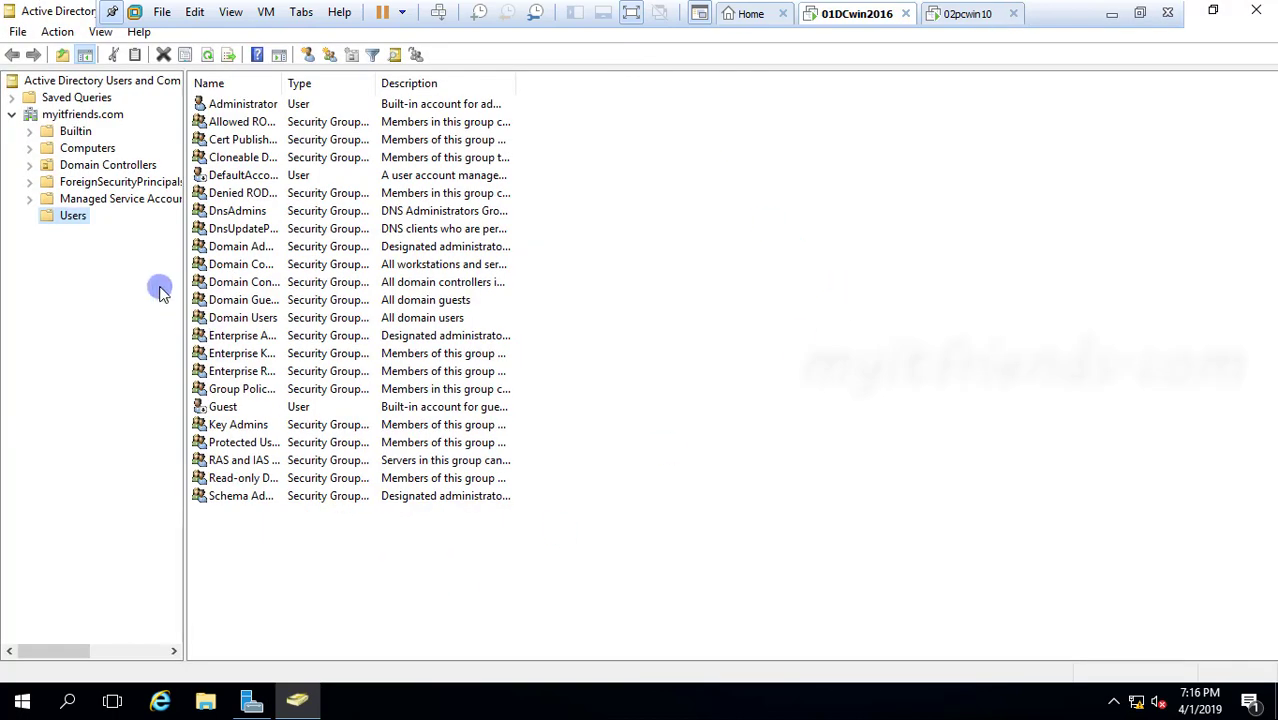
right_click(258, 578)
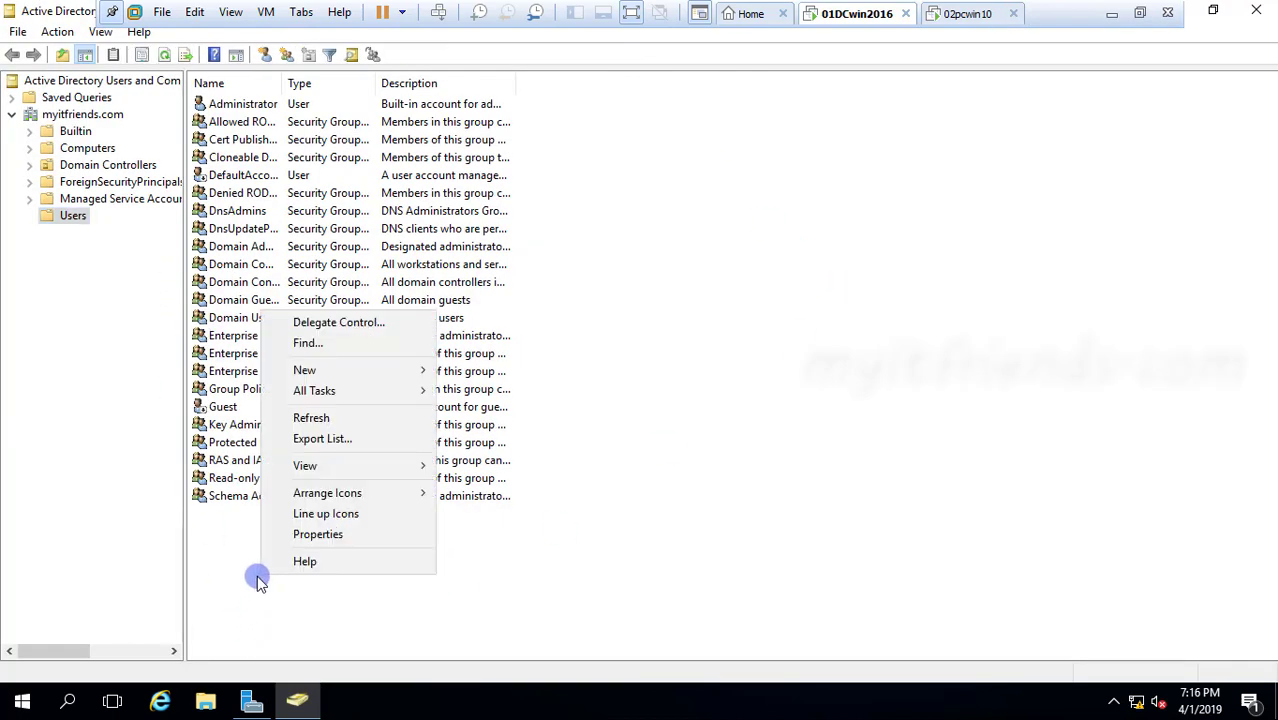
mouse_move(365, 370)
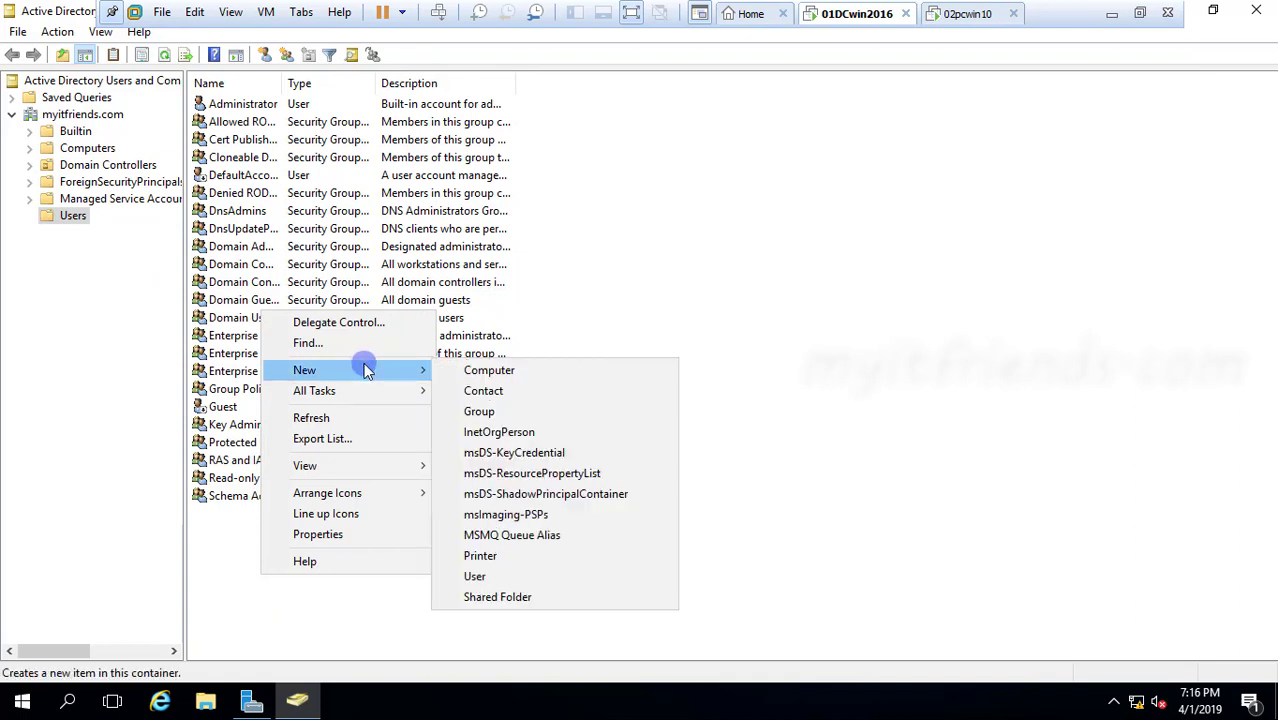
click(503, 575)
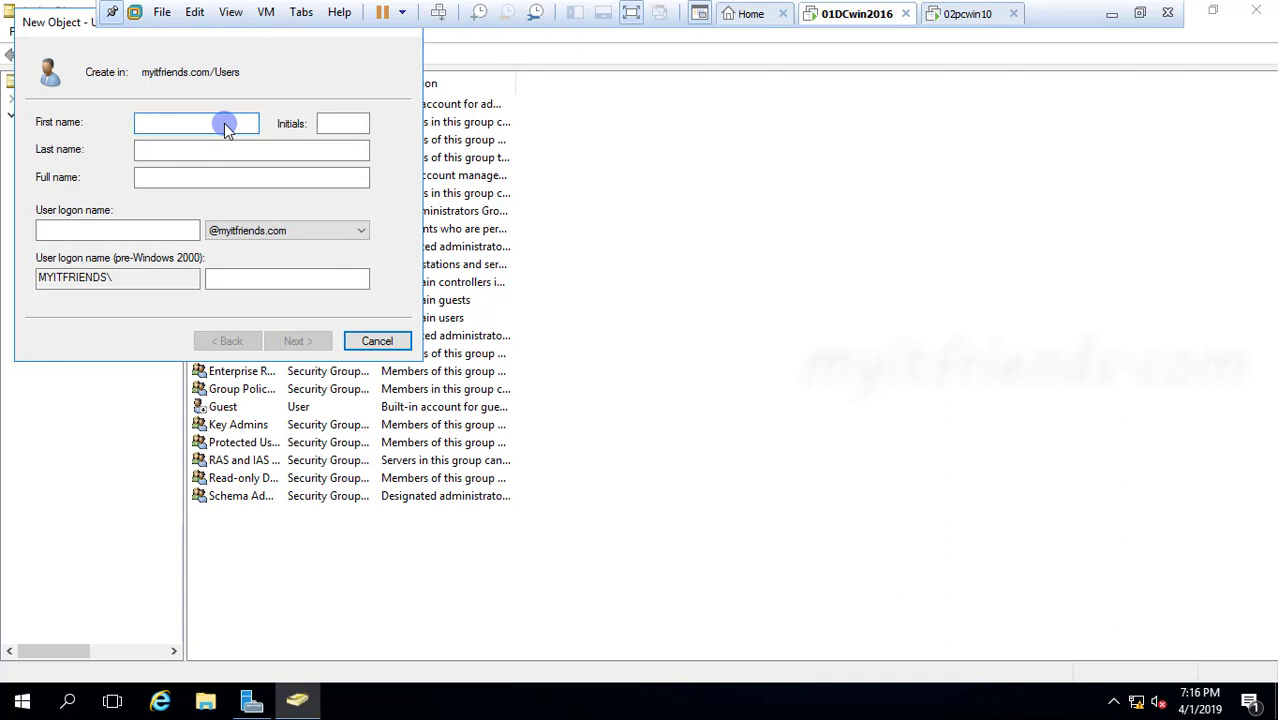
text(midhu)
key(Tab)
key(Tab)
key(Tab)
key(Tab)
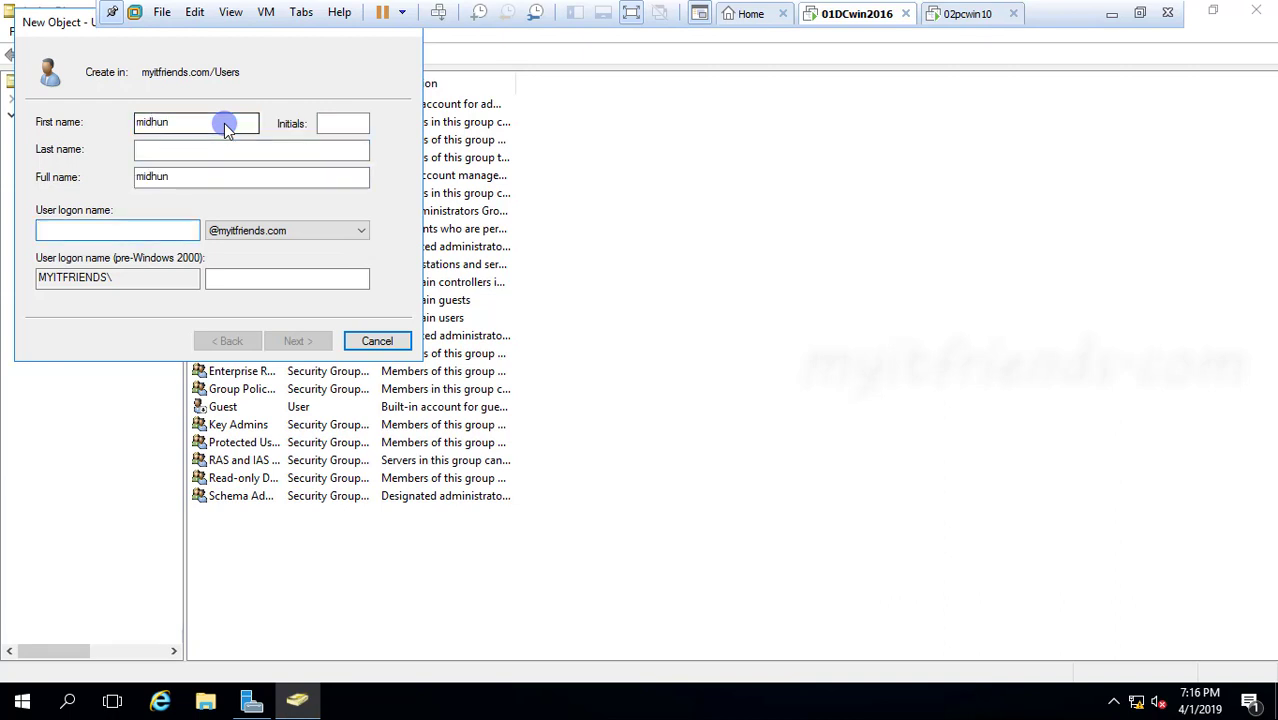
text(midhun)
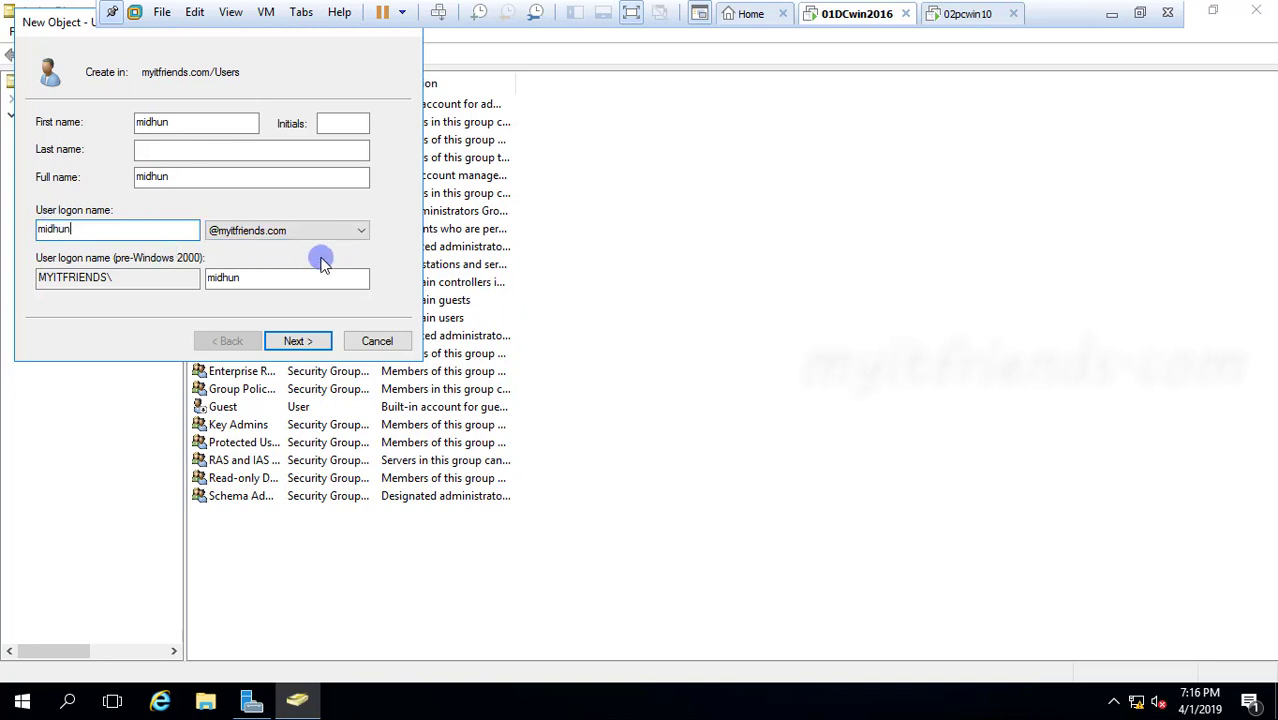
click(306, 341)
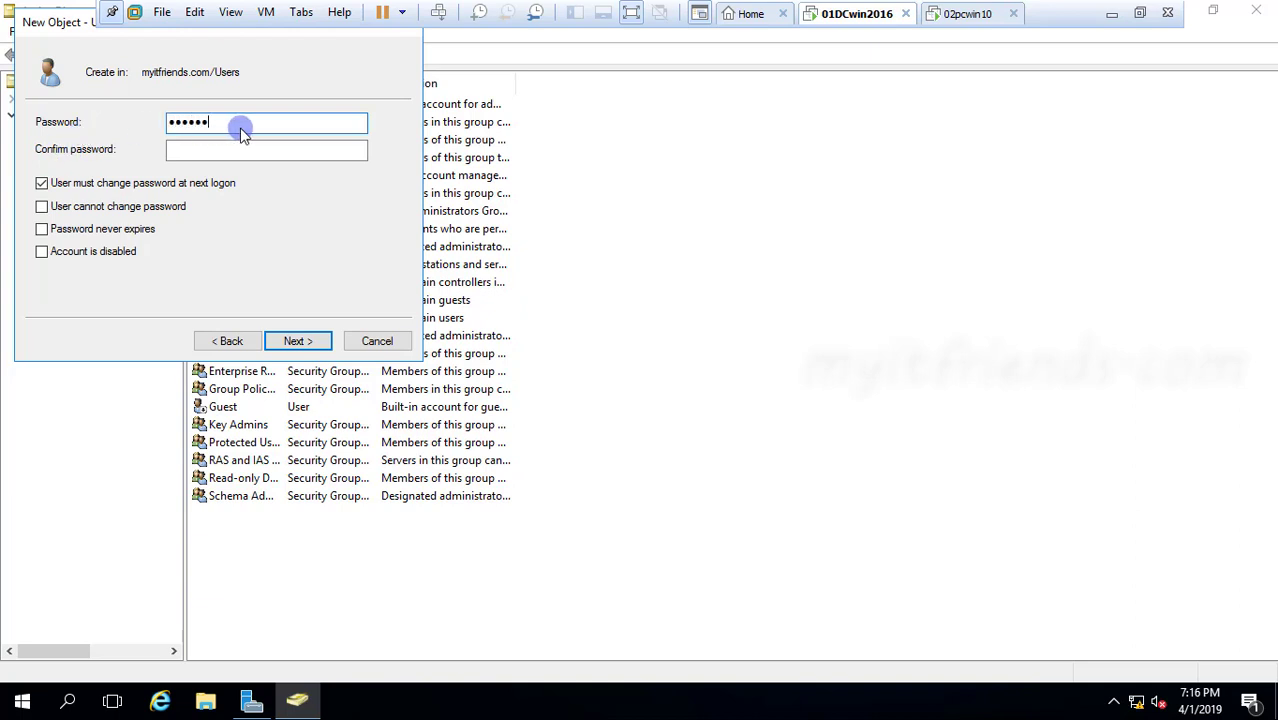
Enter and confirm the account password, remove the required change at next logon and set the password to never expire
key(Tab)
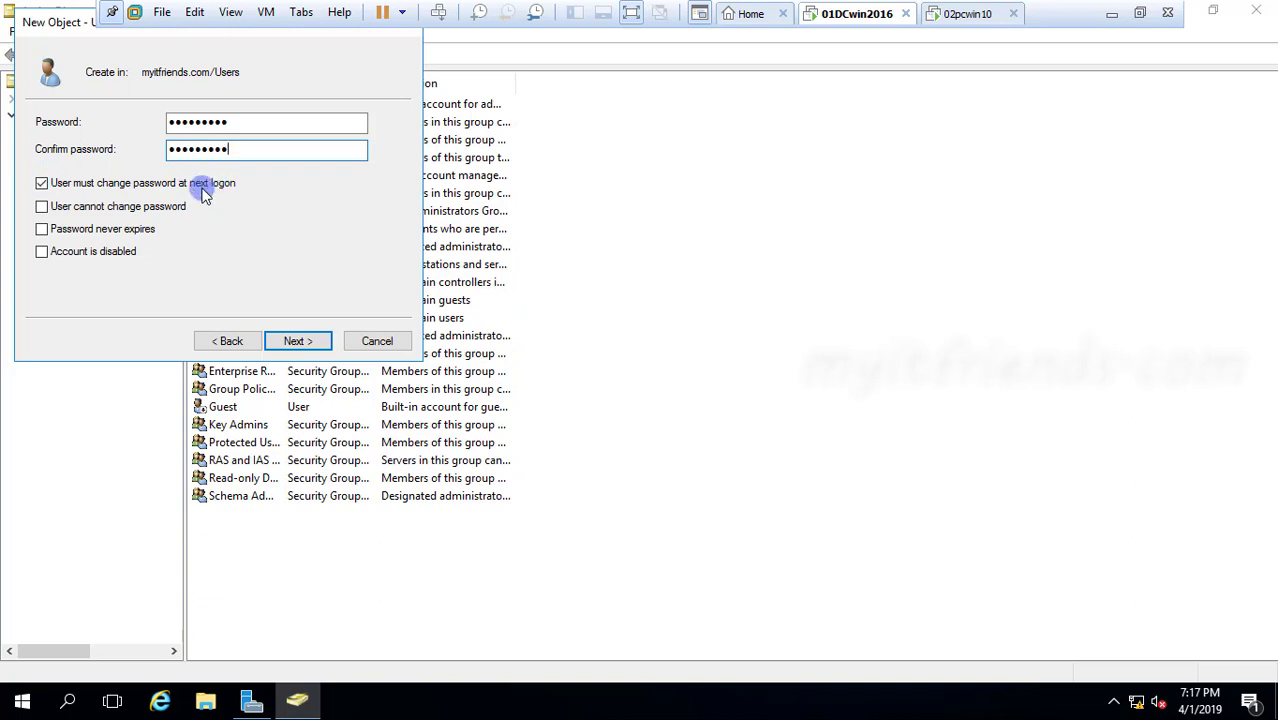
click(46, 187)
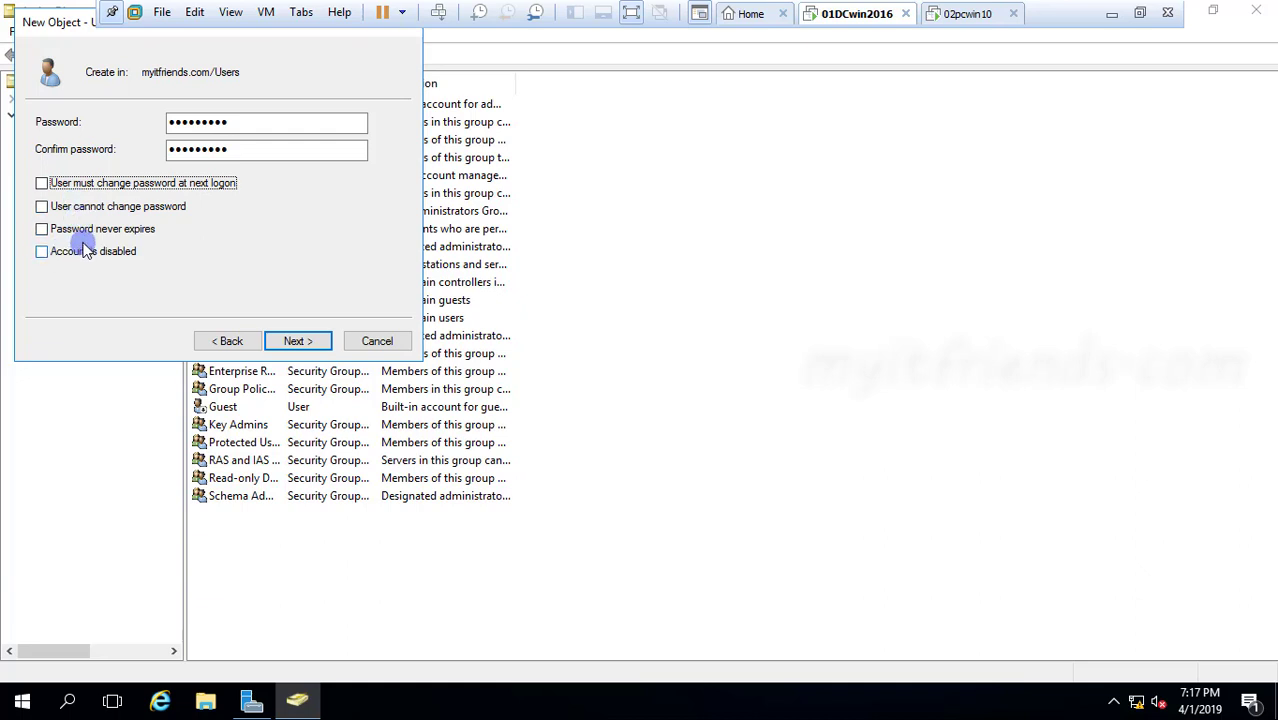
click(42, 230)
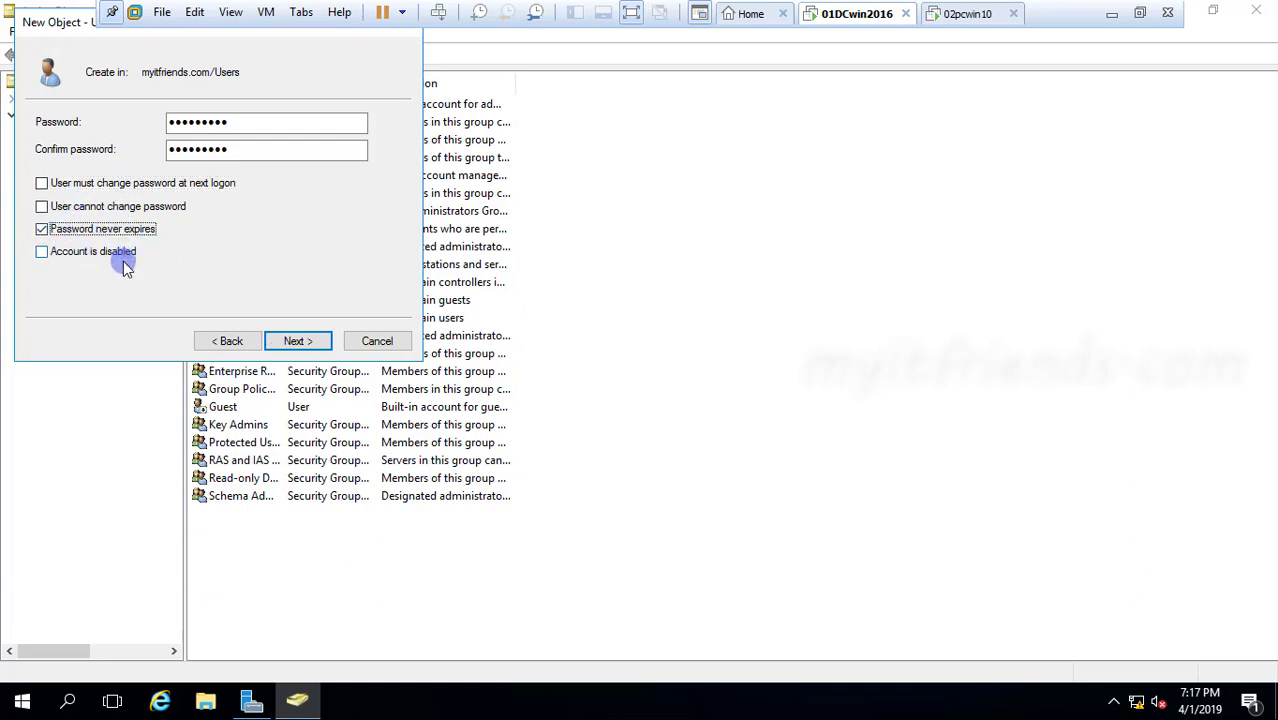
Finish creating the user account and refresh the list of the Users container
click(296, 342)
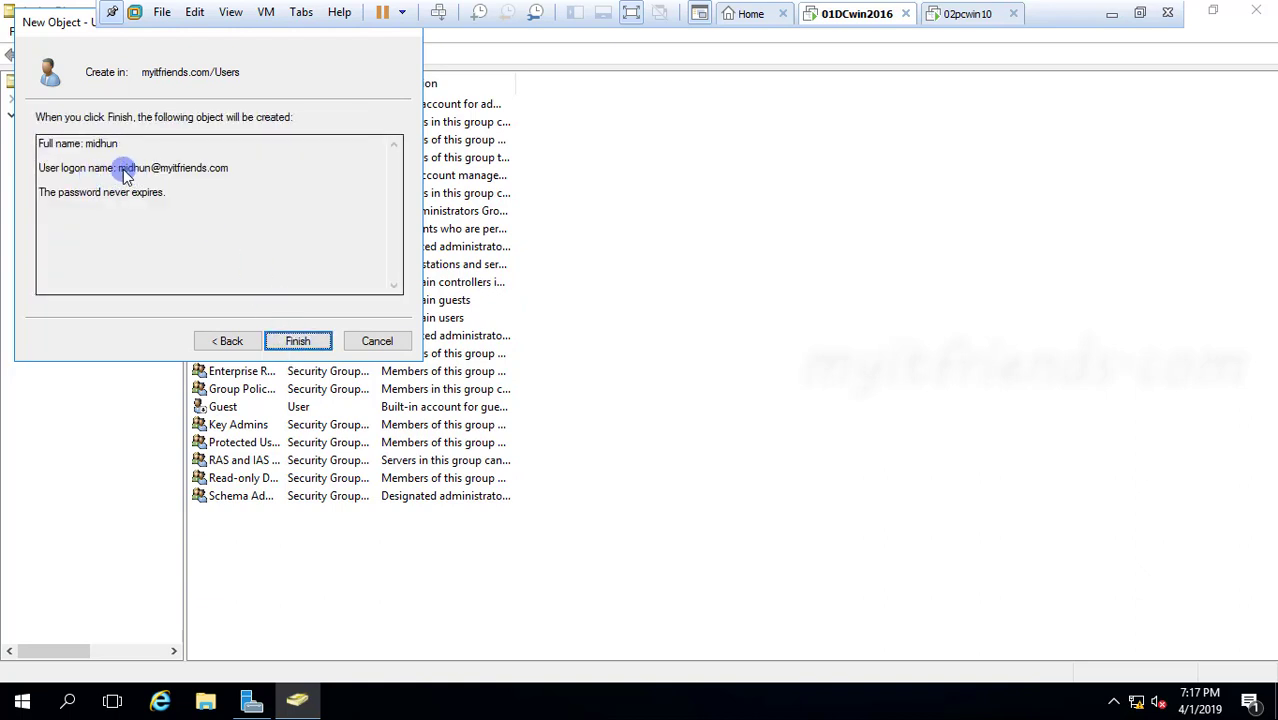
drag(124, 172, 229, 173)
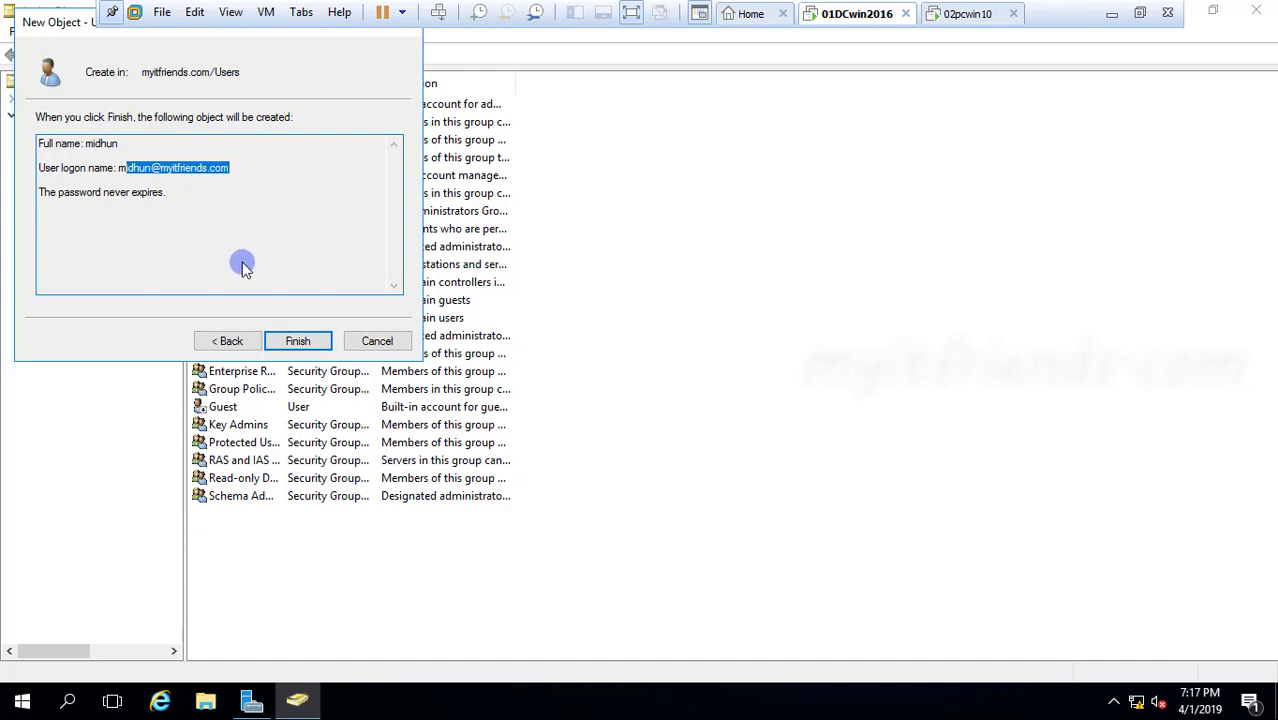
click(297, 341)
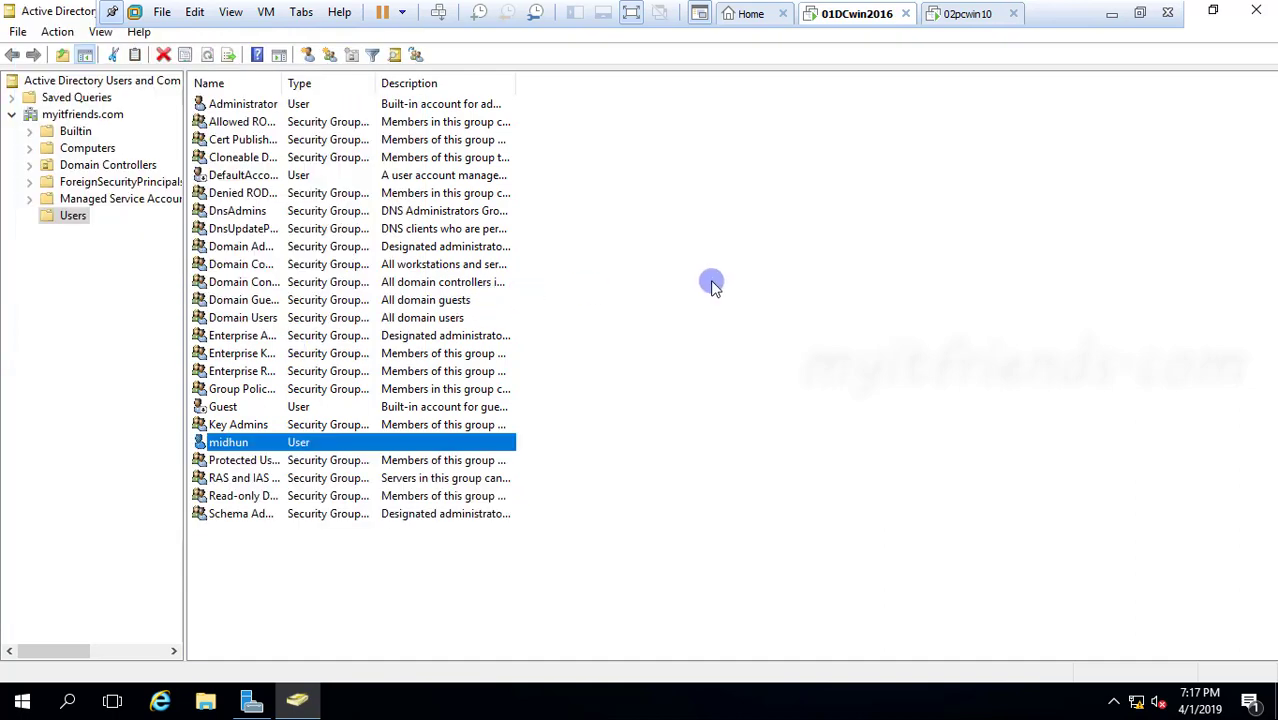
right_click(710, 280)
click(741, 390)
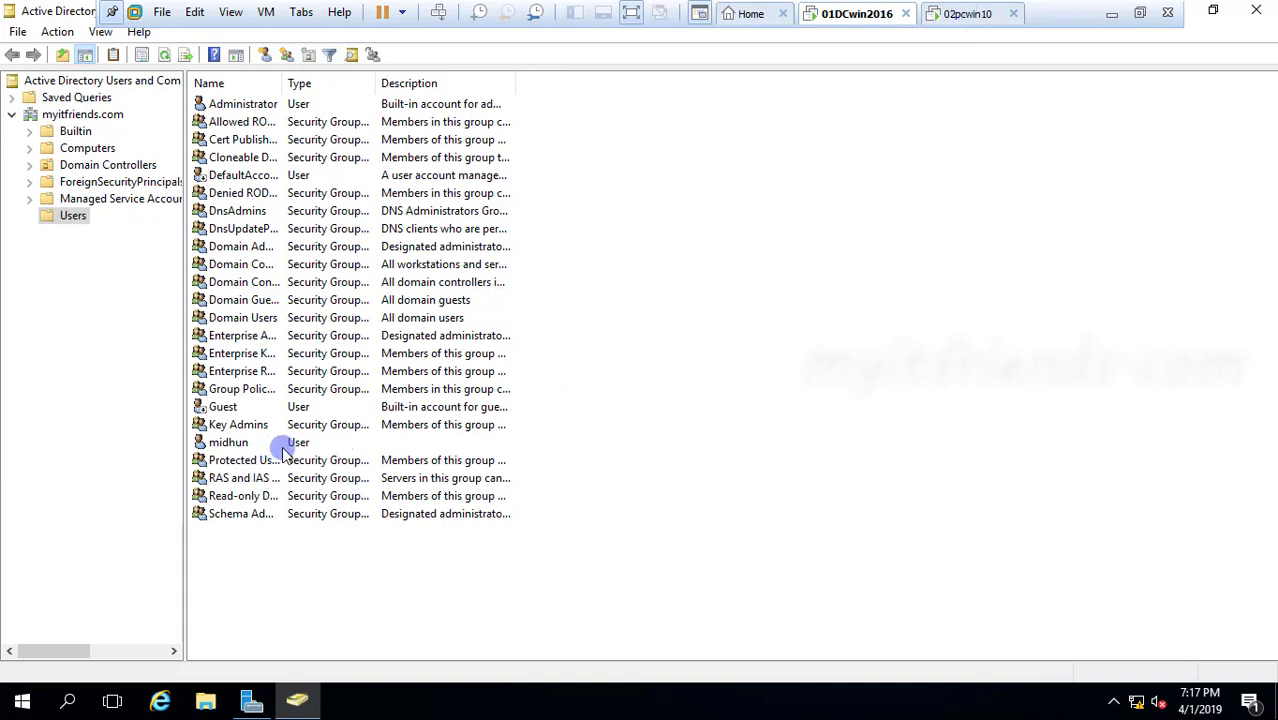
Switch to the 02pcwin10 virtual machine and sign in to MYITFRIENDS as Other user with the new account's user name and password
click(975, 13)
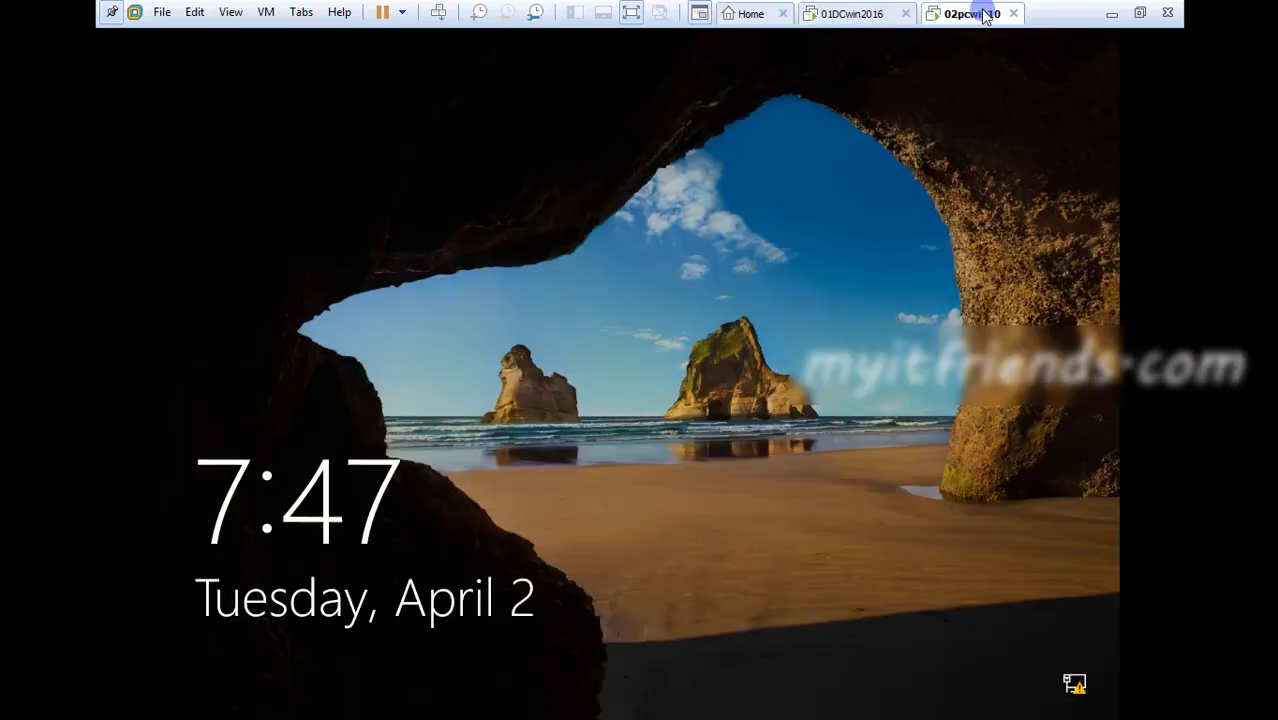
click(607, 411)
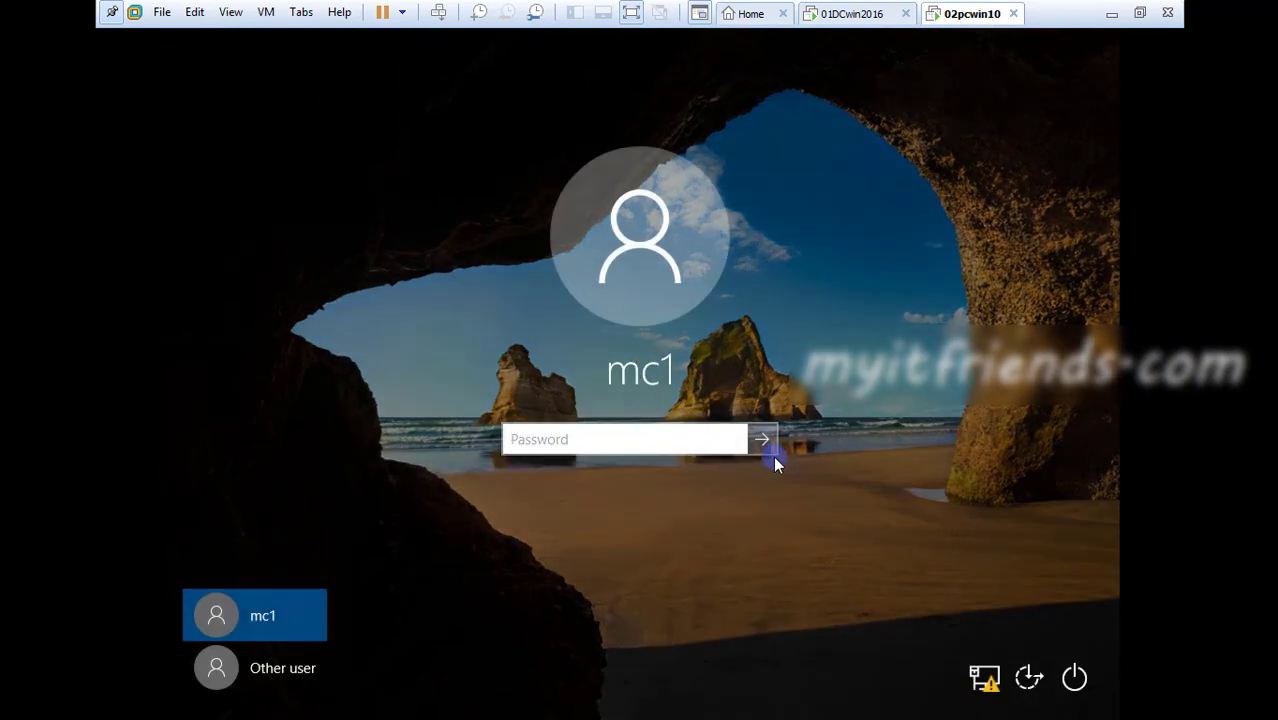
click(302, 683)
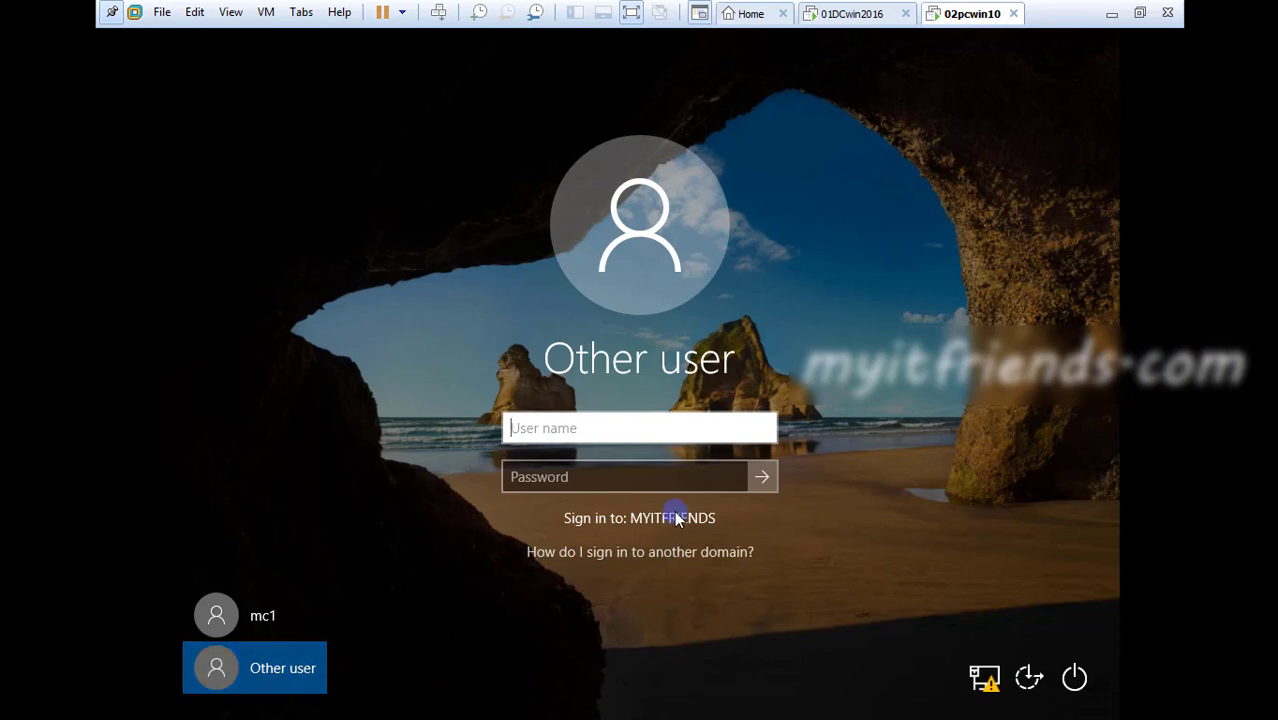
click(672, 428)
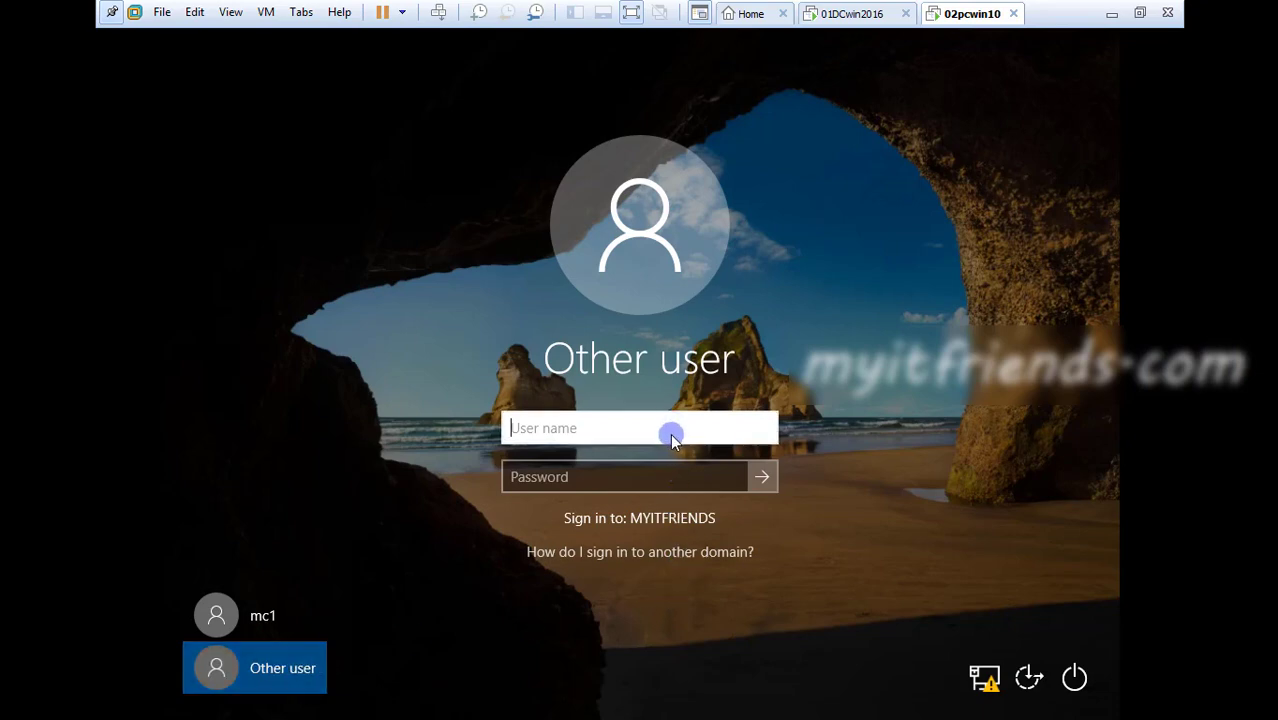
text(midhun)
key(Tab)
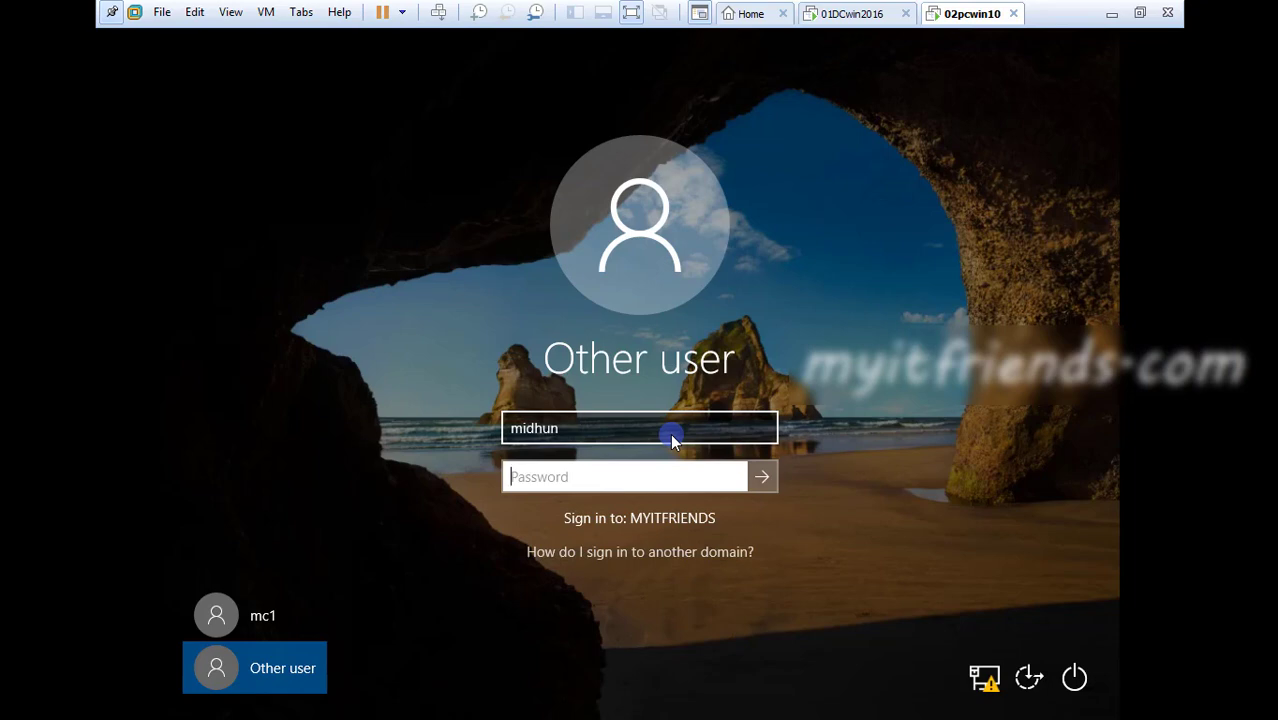
text(******)
key(Return)
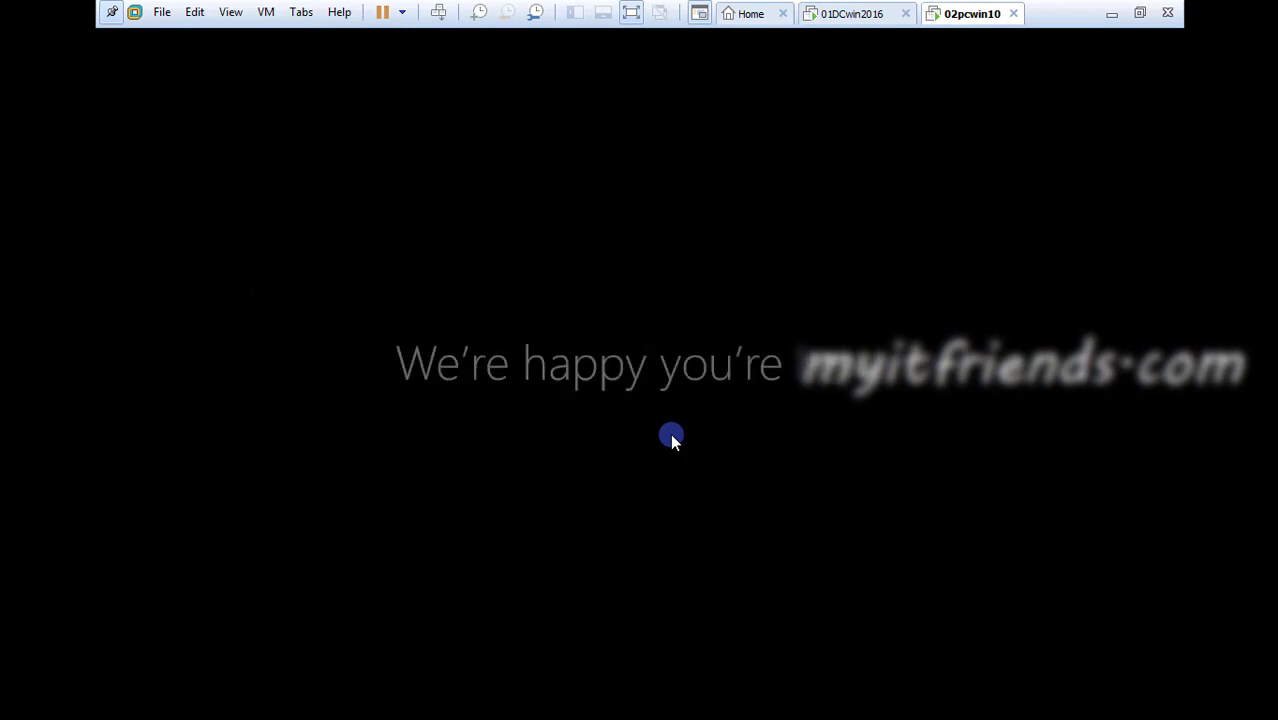
Minimize the virtual machine window and draw short marks beside the DC server box in the MyPaint network sketch
click(1109, 12)
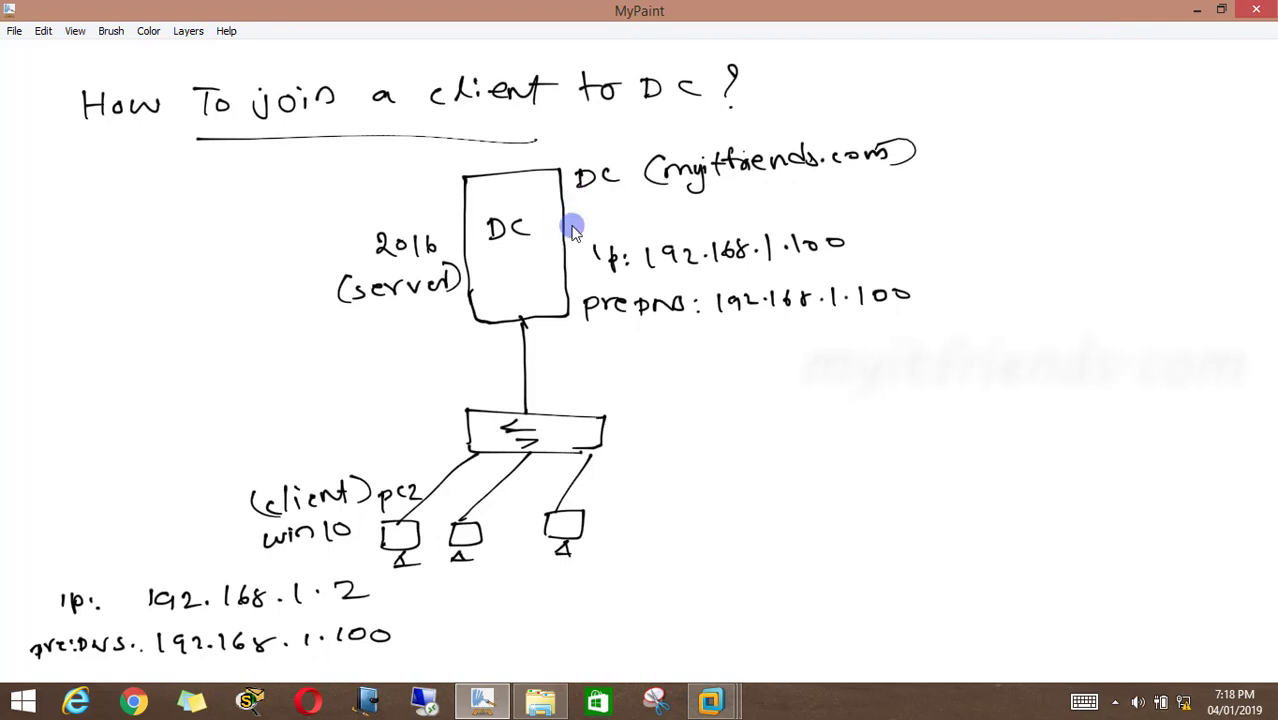
mouse_move(567, 222)
mouse_down()
mouse_move(586, 229)
mouse_move(568, 265)
mouse_up()
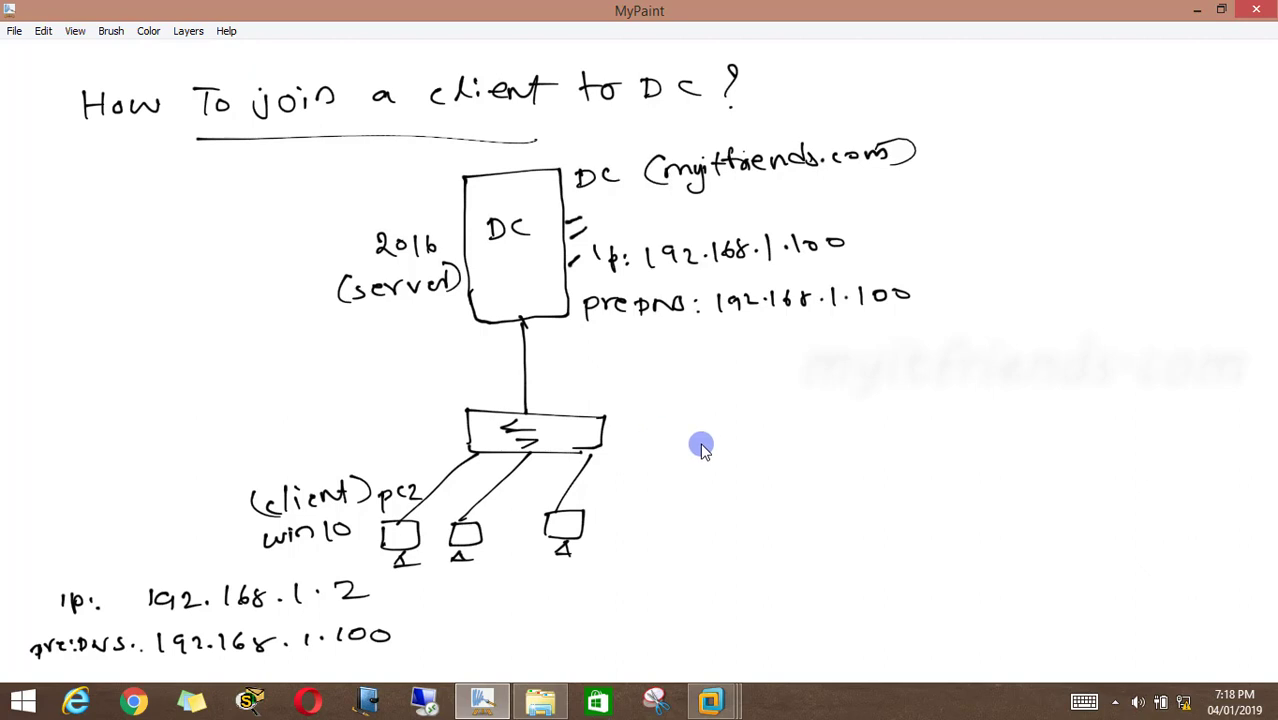
mouse_move(711, 700)
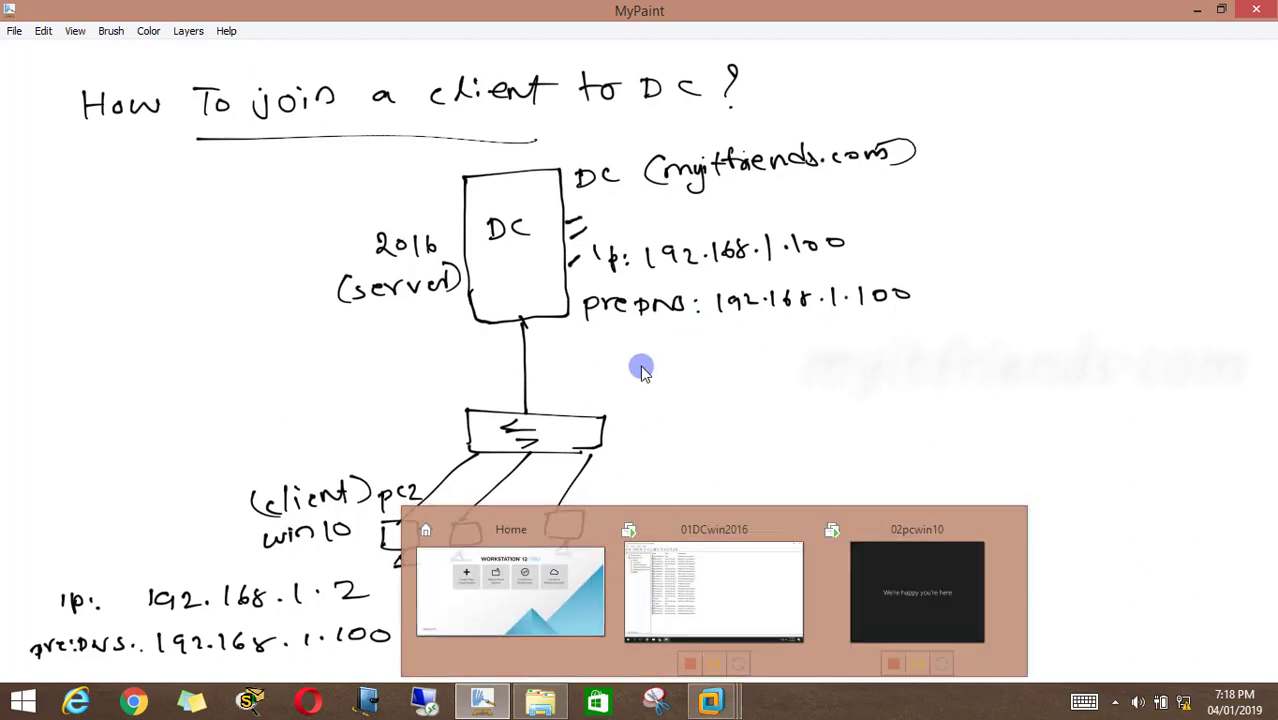